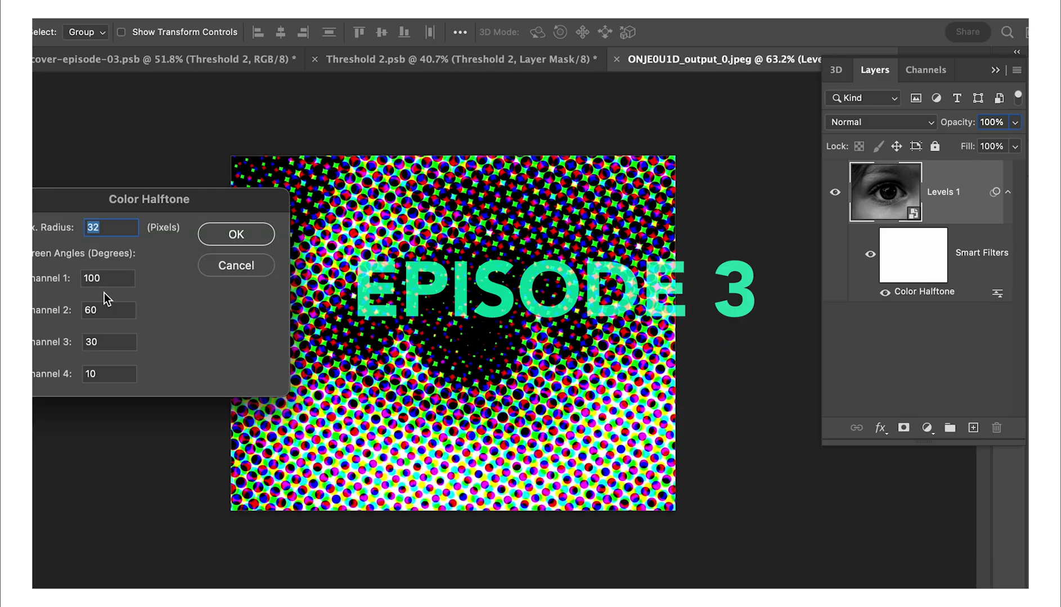
pyautogui.press('Return')
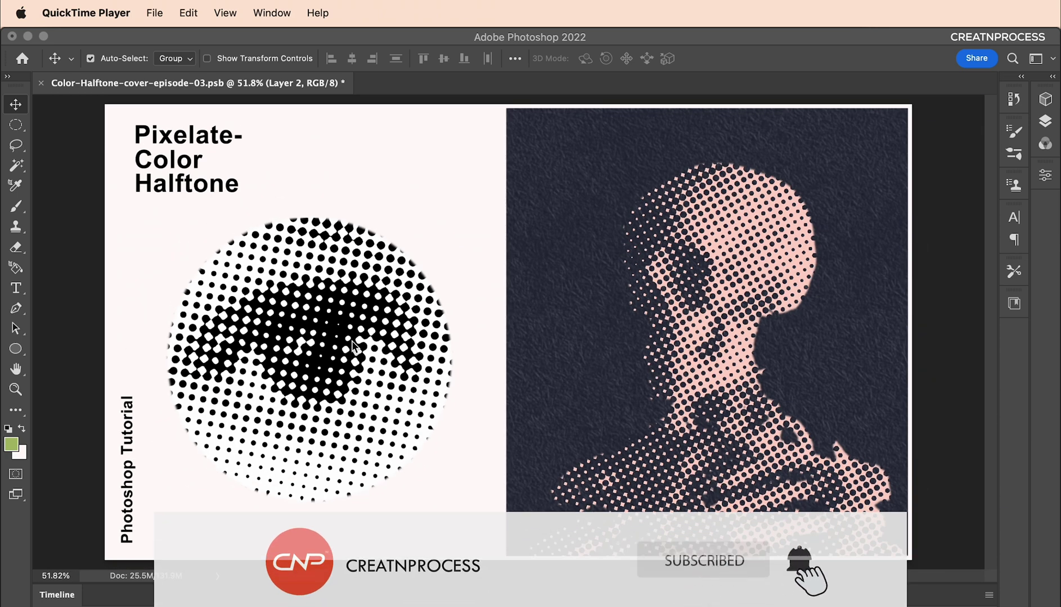
pyautogui.click(353, 344)
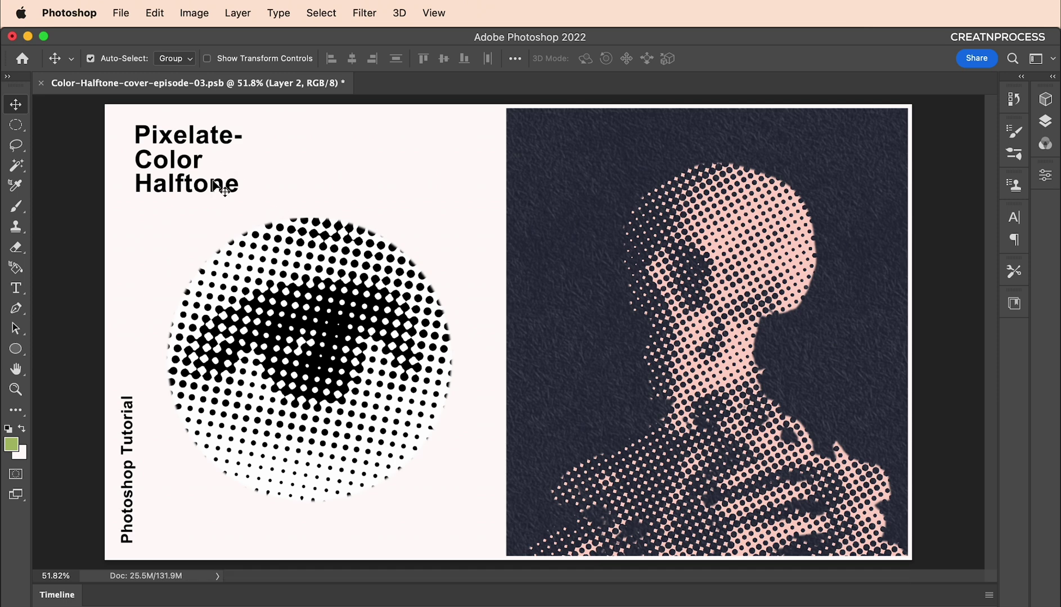
# Step: Open the contents of the Threshold 2 smart object from the cover document's layers
pyautogui.hotkey('alt', ']')
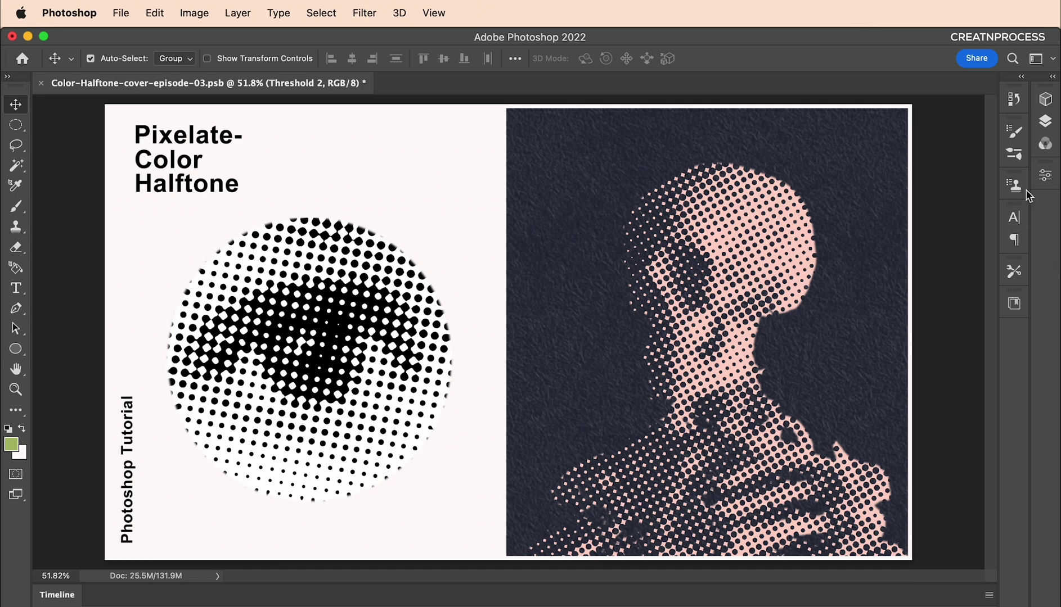
pyautogui.click(1045, 121)
pyautogui.scroll(-2, 942, 316)
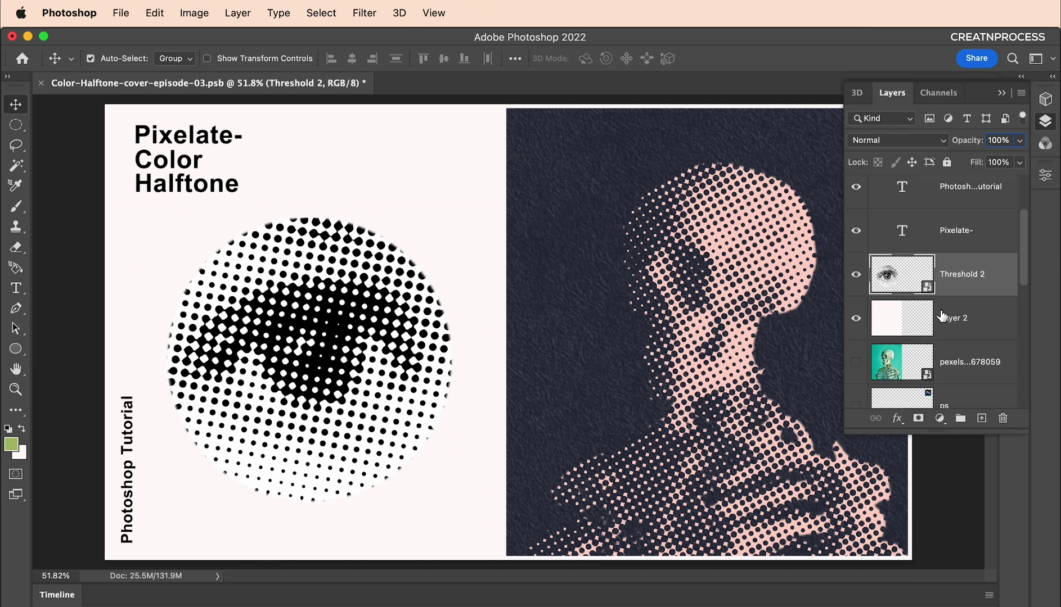
pyautogui.doubleClick(888, 287)
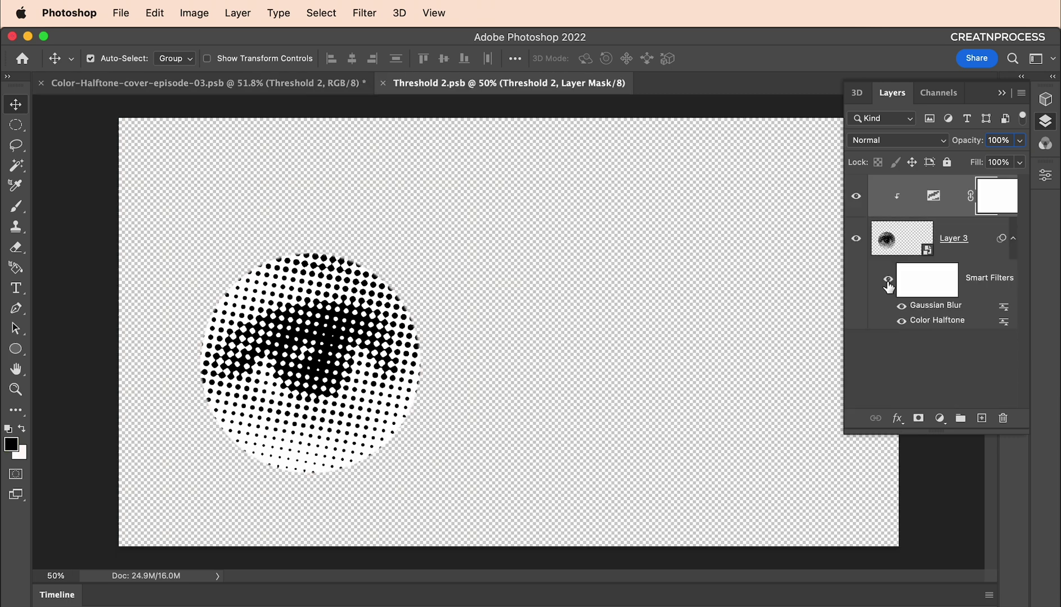
# Step: Toggle the Threshold adjustment and Layer 3's Color Halftone and Gaussian Blur filters off and on to compare their effects
pyautogui.click(894, 243)
pyautogui.click(856, 197)
pyautogui.click(901, 322)
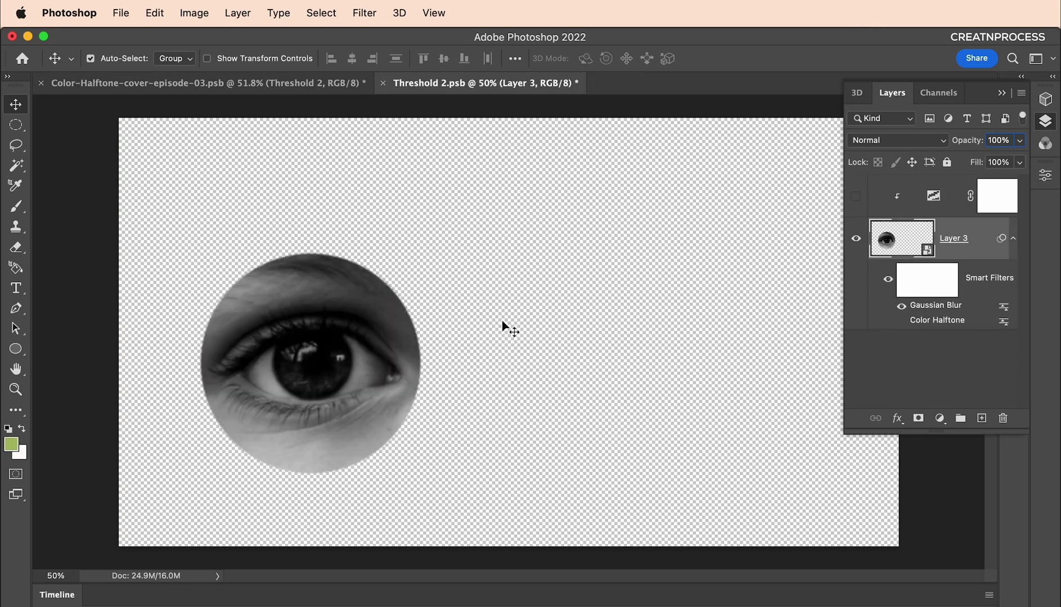
pyautogui.click(901, 322)
pyautogui.click(900, 306)
pyautogui.click(901, 306)
pyautogui.click(854, 198)
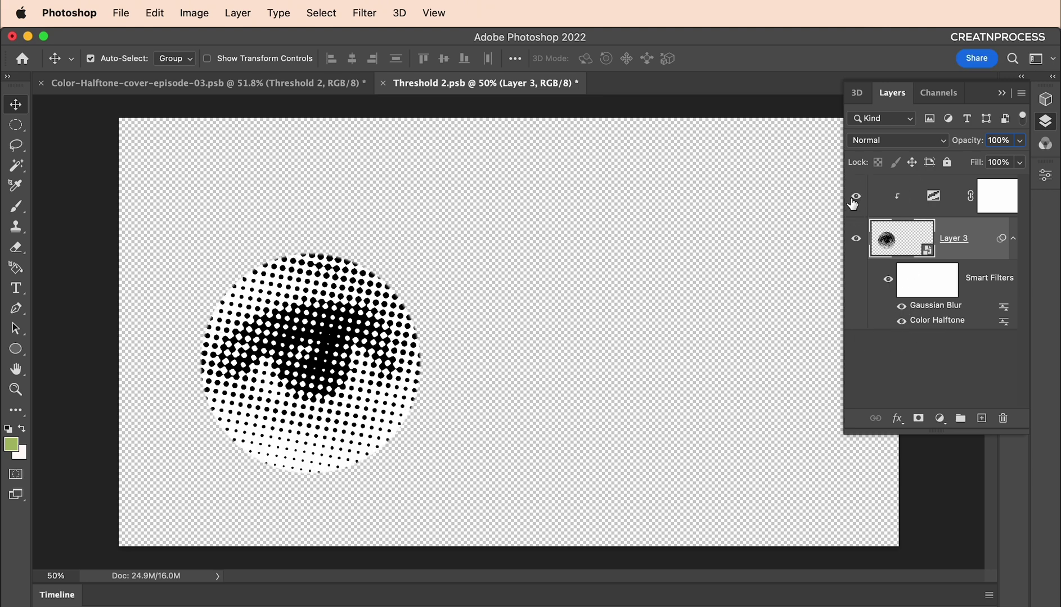
# Step: Inspect the Threshold adjustment layer's level setting, then return to the layer list
pyautogui.doubleClick(922, 198)
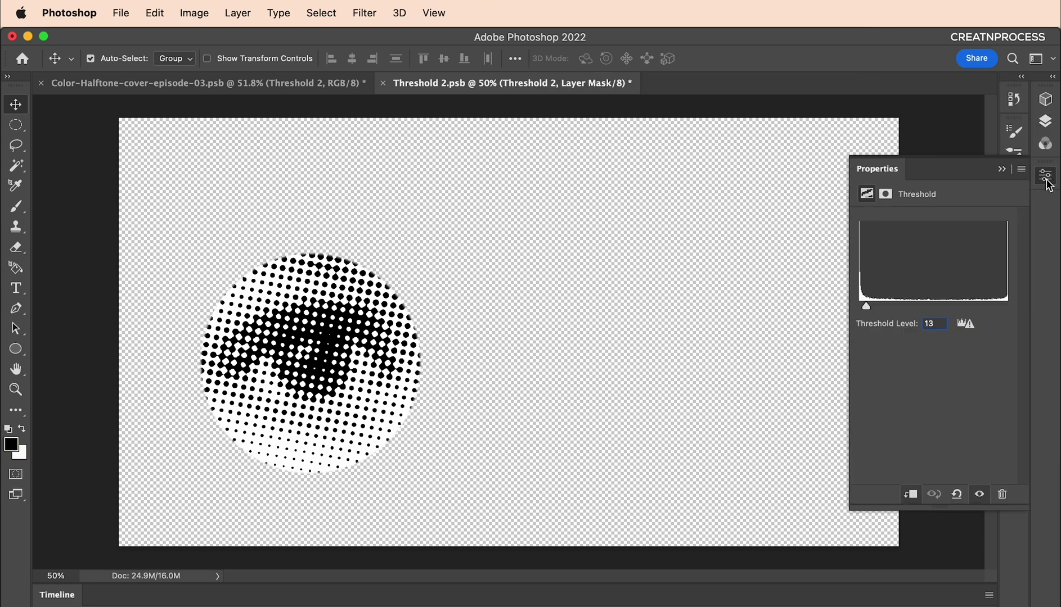
pyautogui.click(1005, 169)
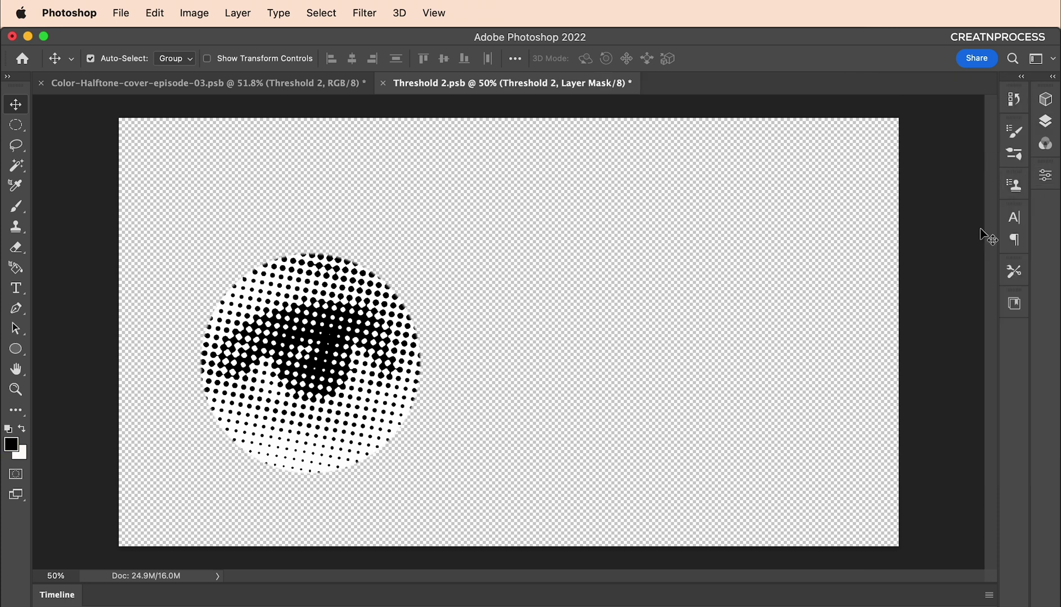
pyautogui.click(1045, 121)
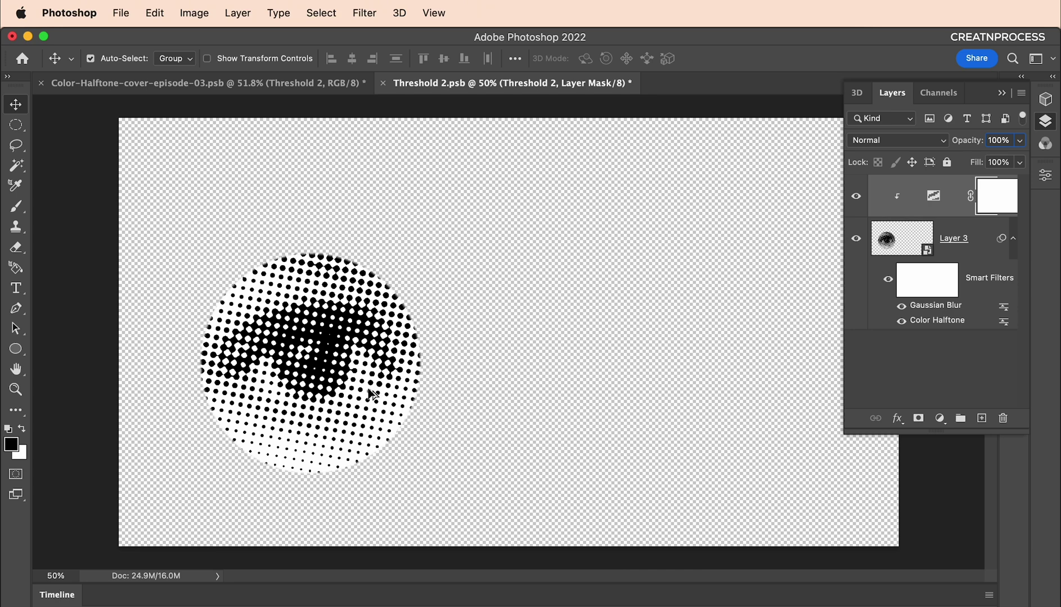
pyautogui.scroll(-2, 371, 394)
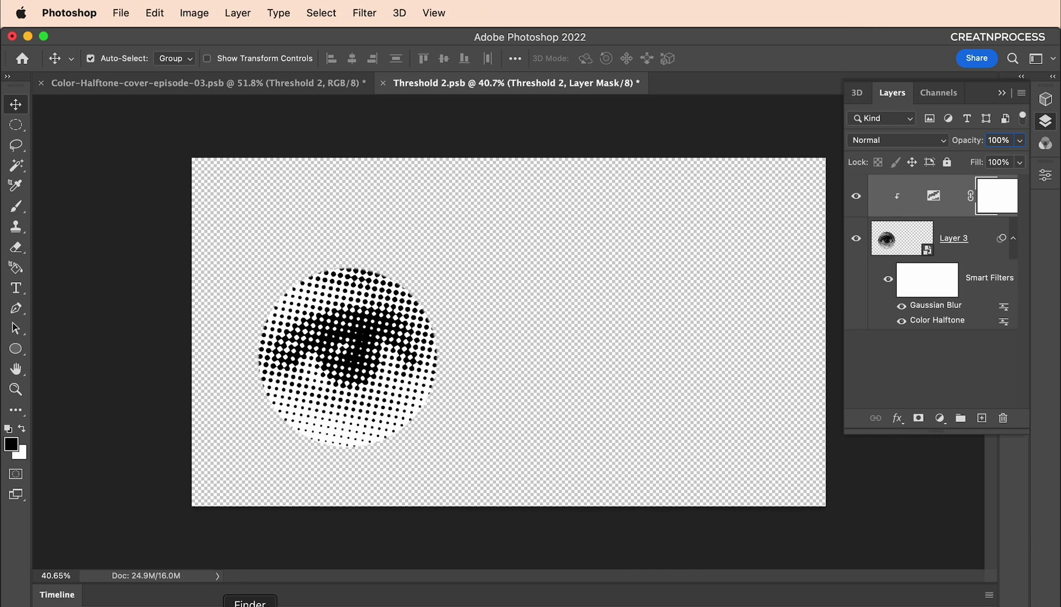
# Step: Open the eye photo ONJE0U1D_output_0.jpeg from the Images folder in Finder with Adobe Photoshop 2022
pyautogui.click(250, 605)
pyautogui.rightClick(277, 374)
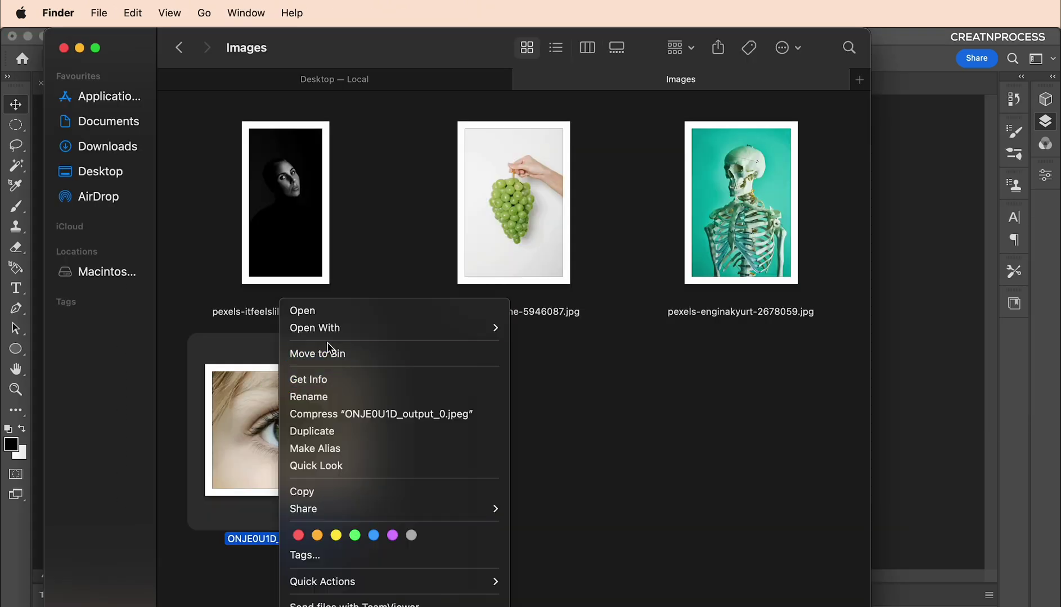
pyautogui.moveTo(462, 332)
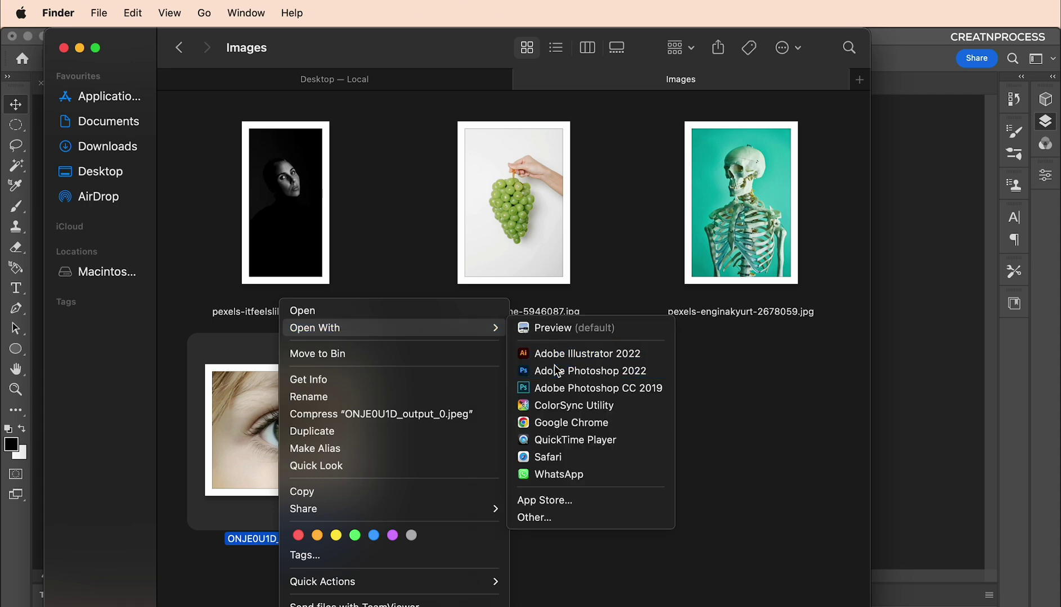
pyautogui.click(520, 430)
pyautogui.scroll(3, 523, 337)
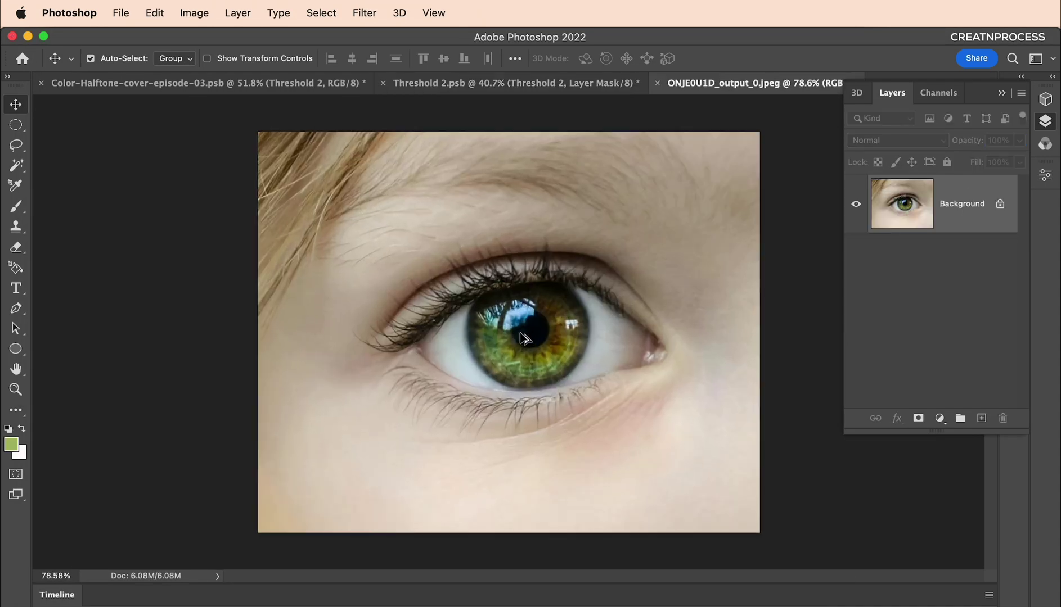
# Step: Unlock the eye photo's Background layer and convert it to a smart object
pyautogui.click(1000, 205)
pyautogui.rightClick(977, 222)
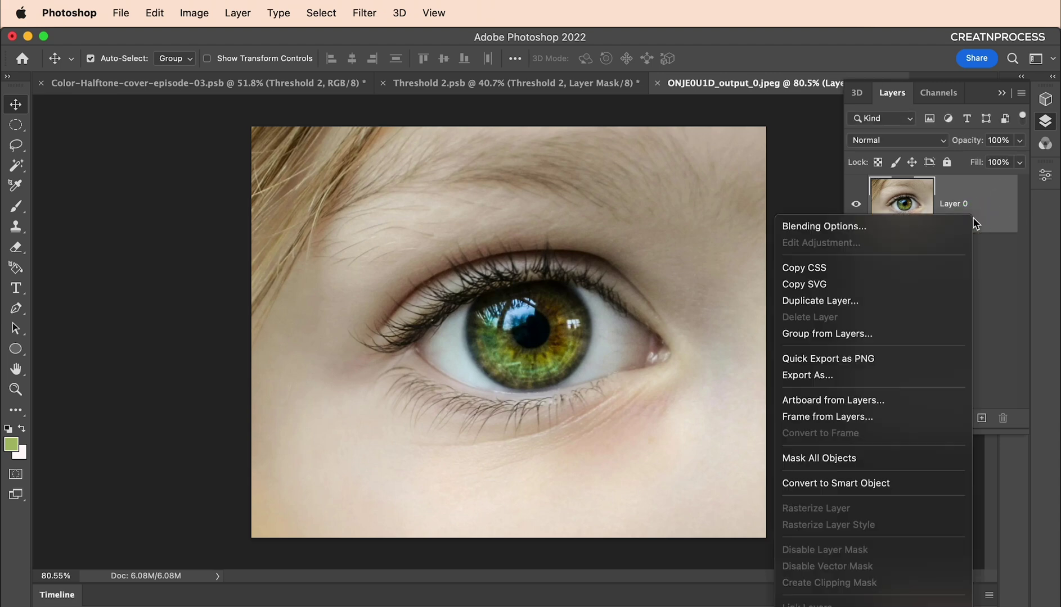
pyautogui.click(876, 483)
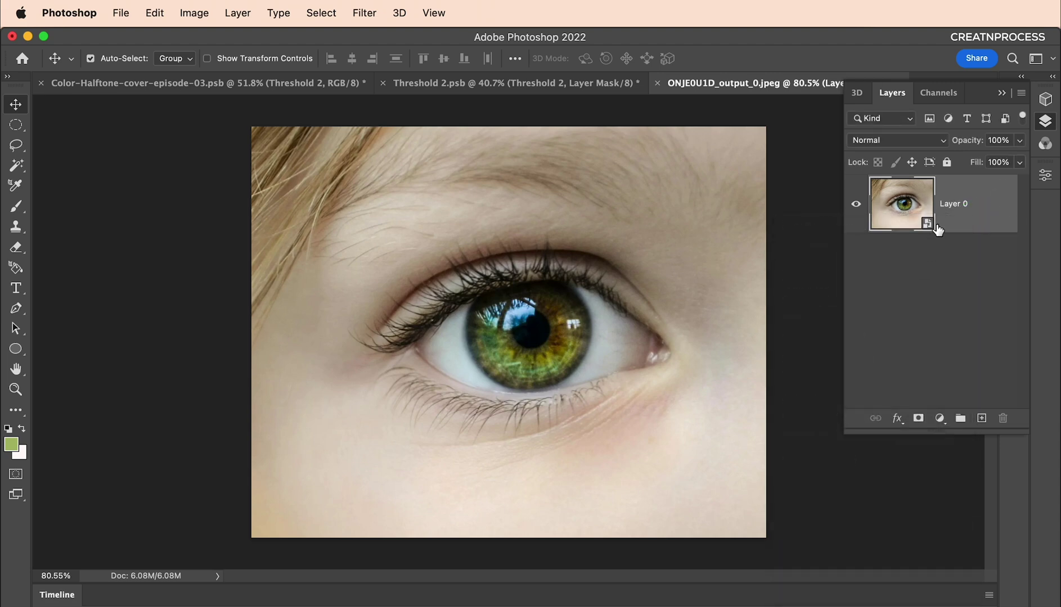
# Step: Add a Black & White adjustment layer with the Default preset above the eye photo
pyautogui.click(939, 419)
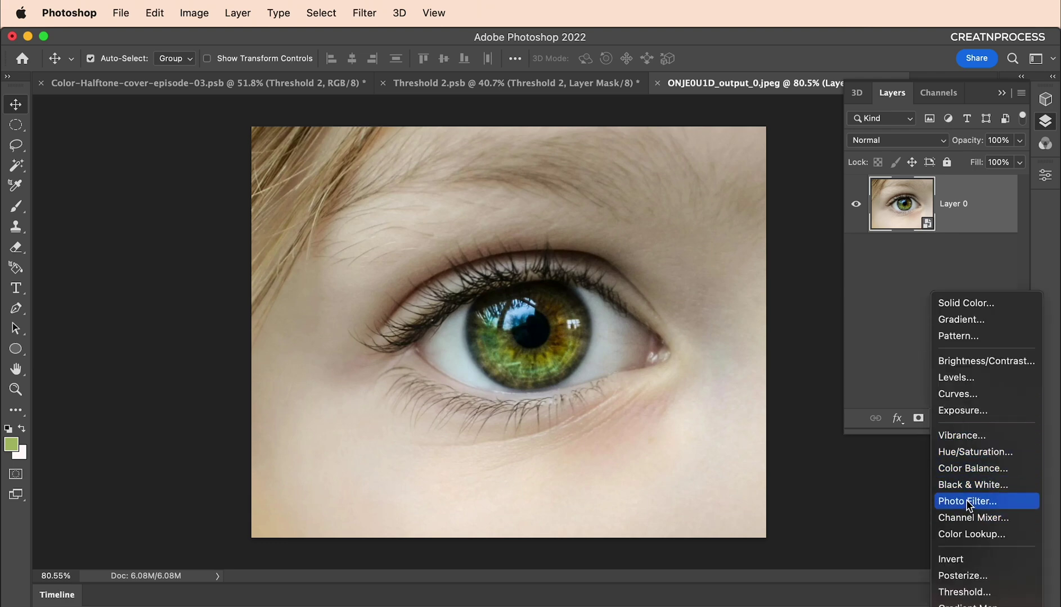
pyautogui.click(970, 486)
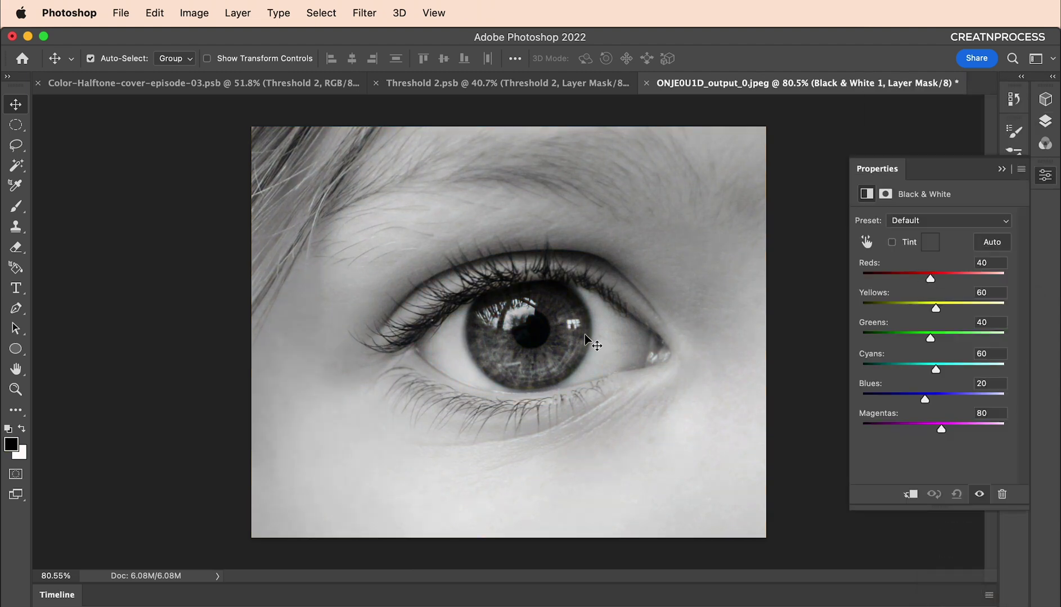
pyautogui.click(1050, 122)
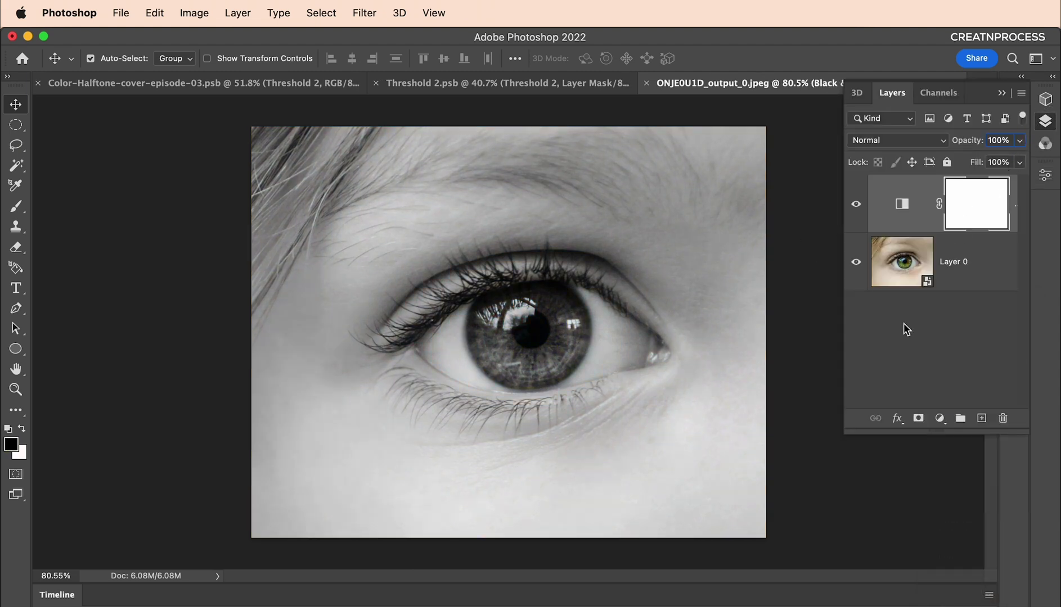
# Step: Add a Levels adjustment layer on top and darken the image by setting the midtone level to 0.32
pyautogui.click(940, 414)
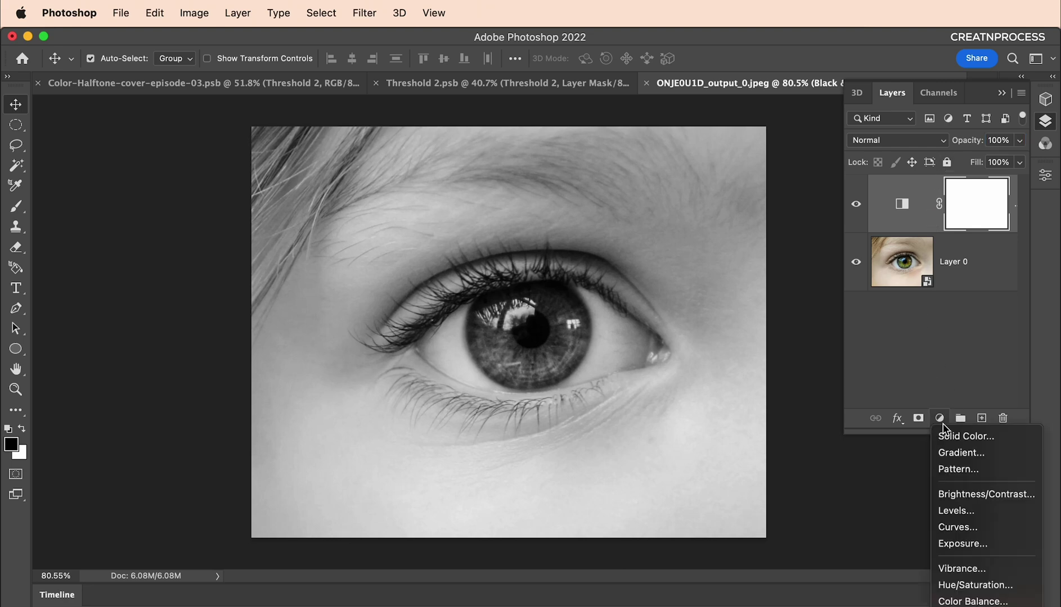
pyautogui.click(963, 437)
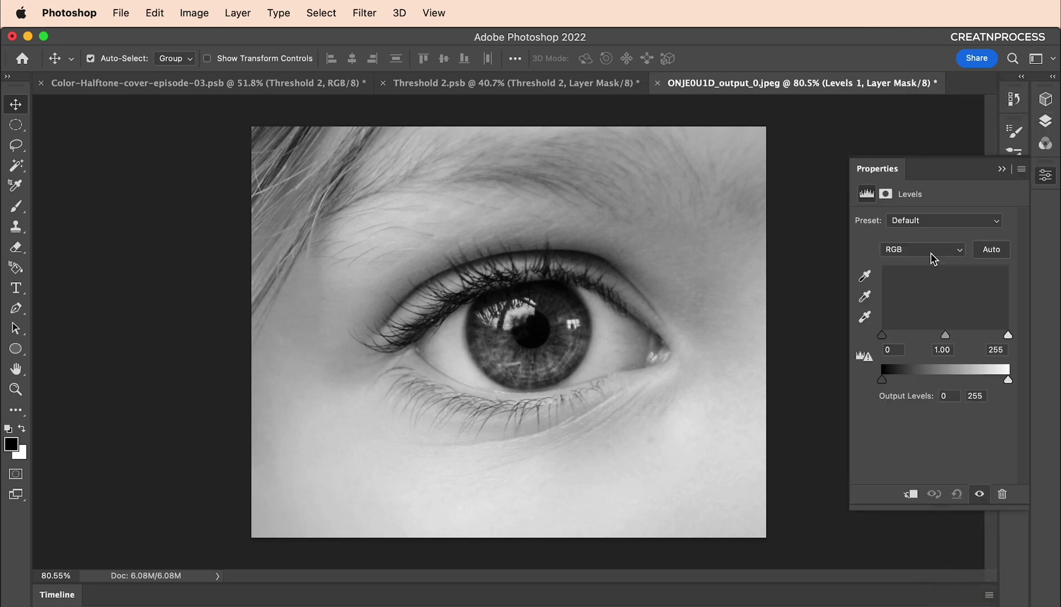
pyautogui.moveTo(943, 336); pyautogui.dragTo(982, 336)
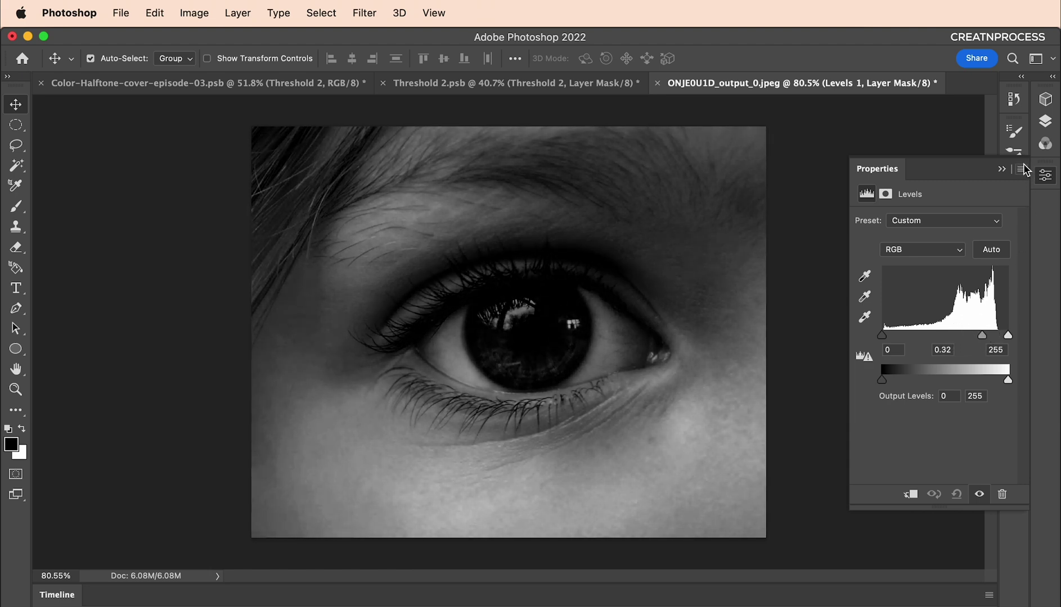
pyautogui.click(1002, 171)
pyautogui.click(1040, 126)
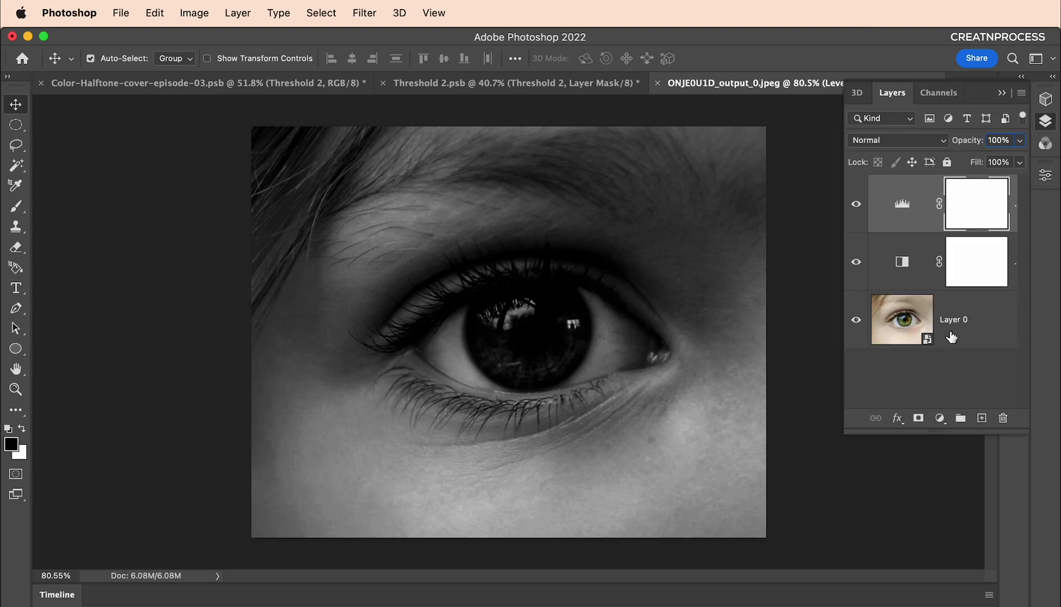
# Step: Combine the Levels, Black & White and photo layers into a single smart object
pyautogui.click(995, 324)
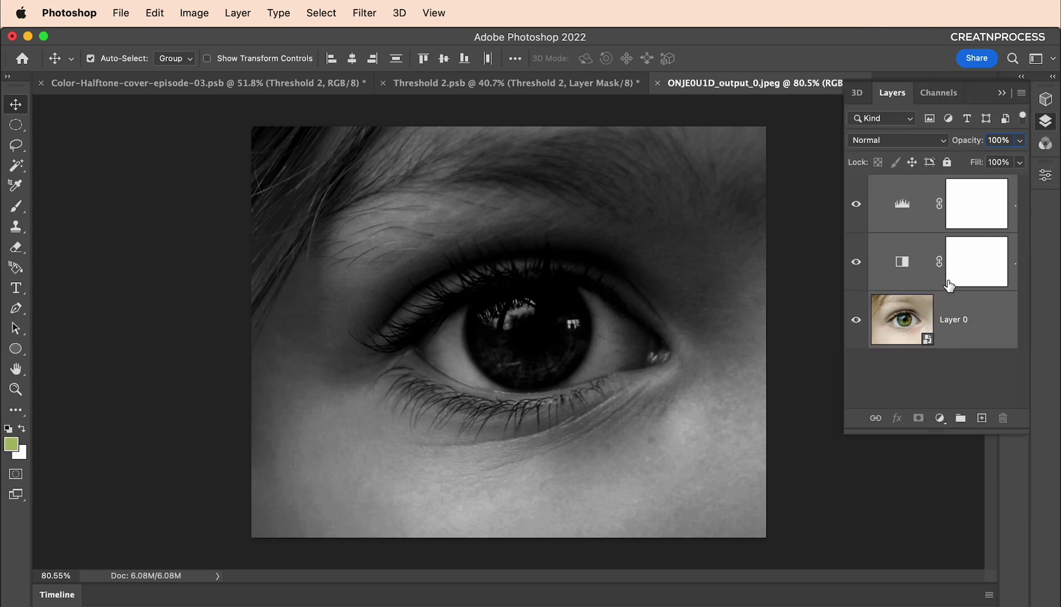
pyautogui.rightClick(982, 316)
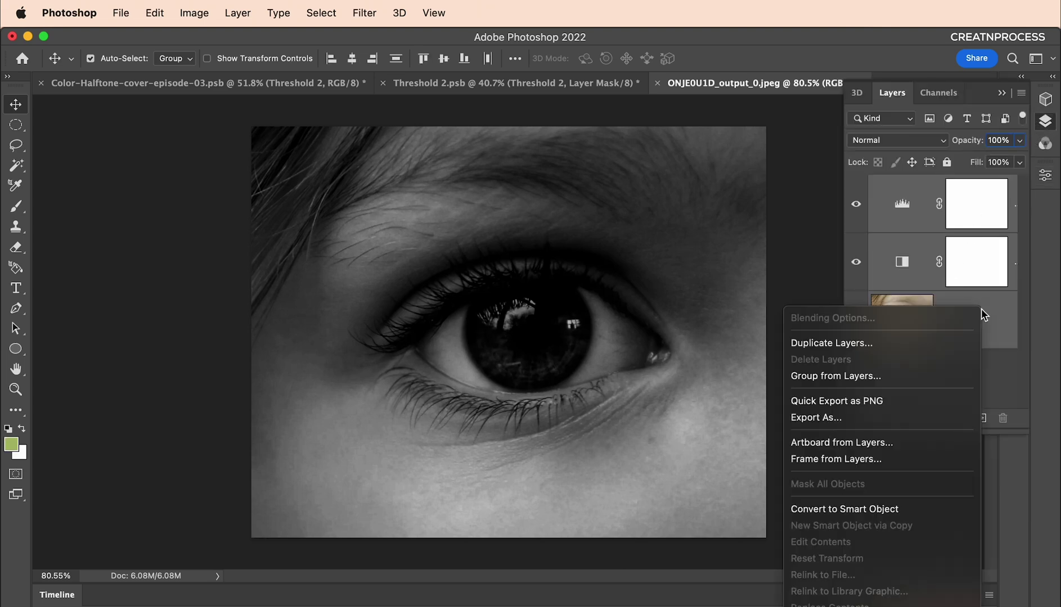
pyautogui.click(898, 510)
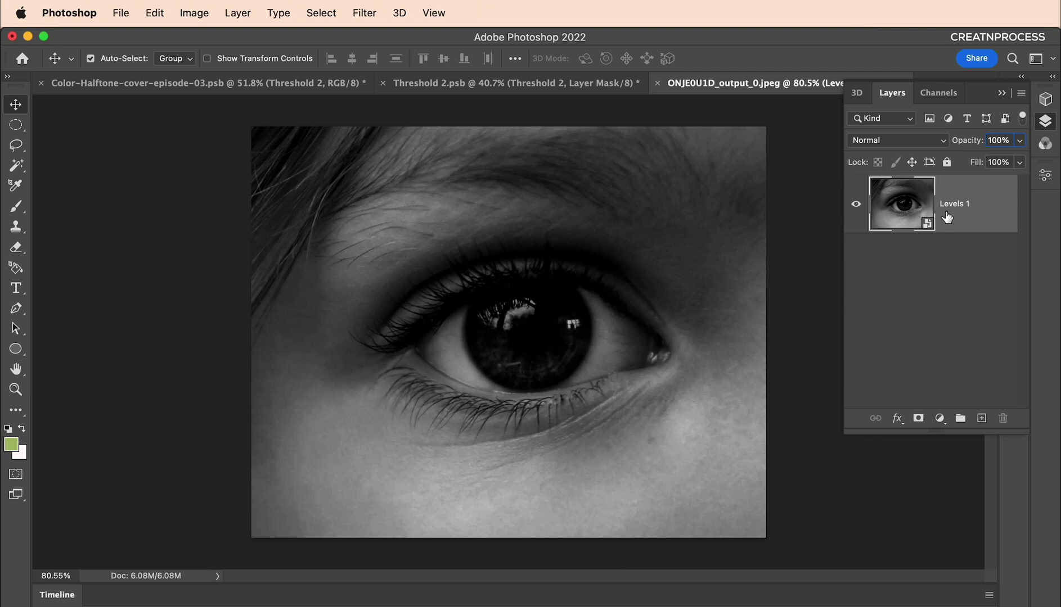
# Step: Apply the Color Halftone filter to the eye smart object with a 15-pixel maximum radius and all four channel angles at 100
pyautogui.click(374, 14)
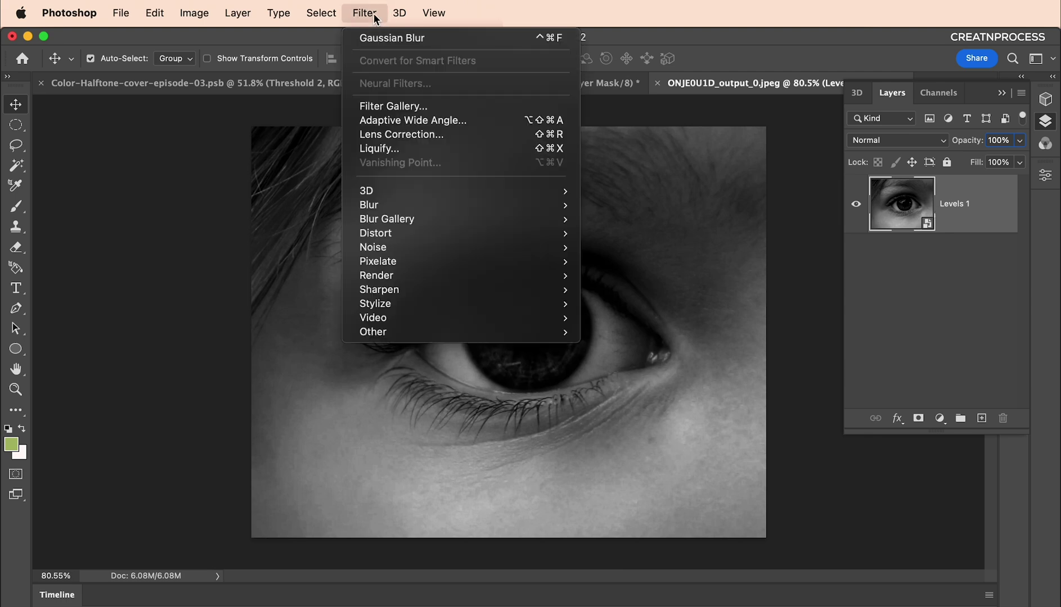
pyautogui.moveTo(418, 260)
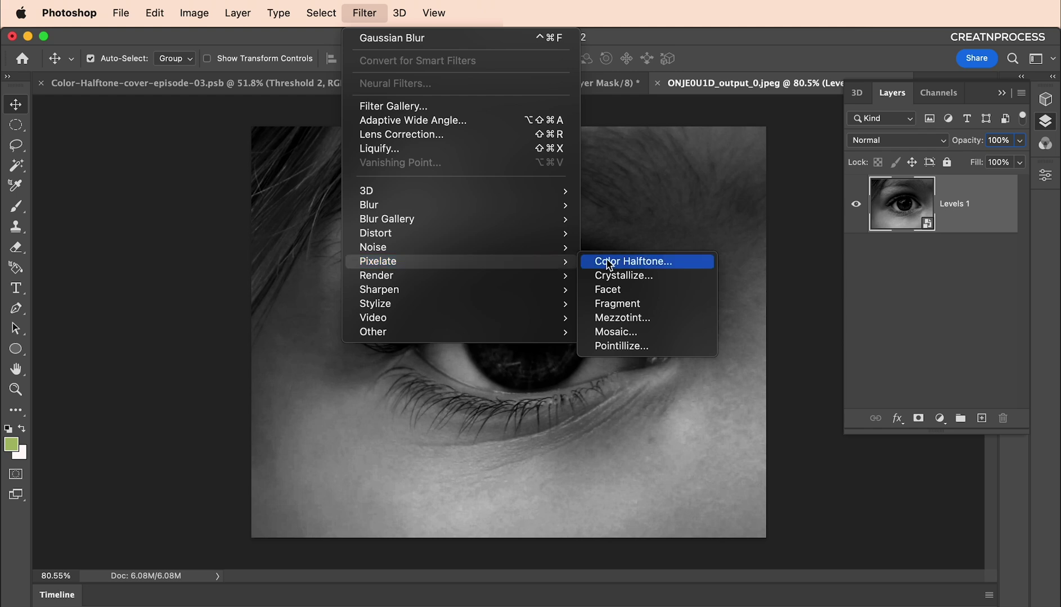
pyautogui.click(609, 263)
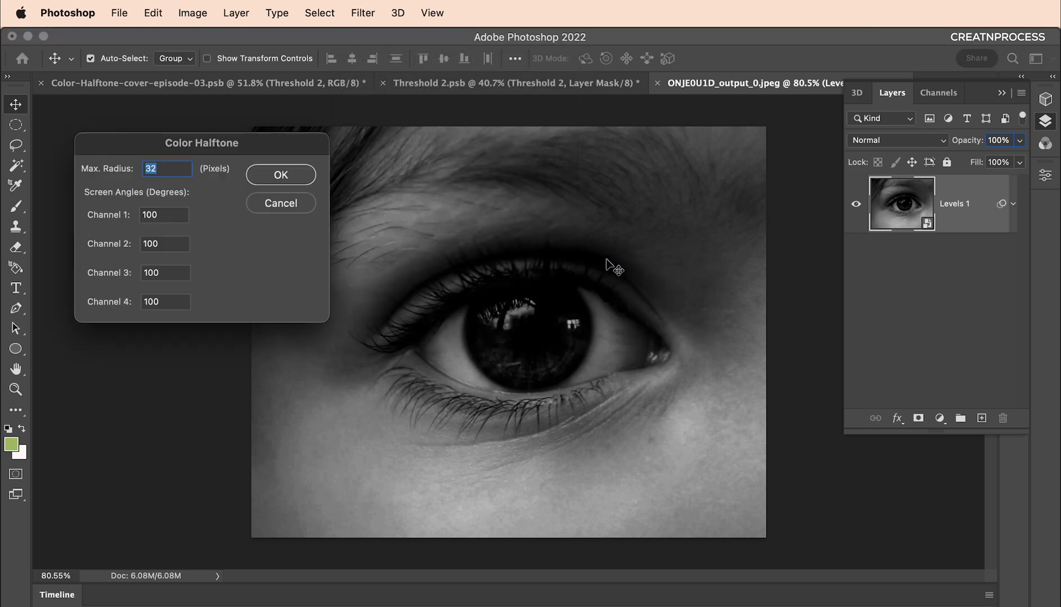
pyautogui.moveTo(256, 155); pyautogui.dragTo(397, 180)
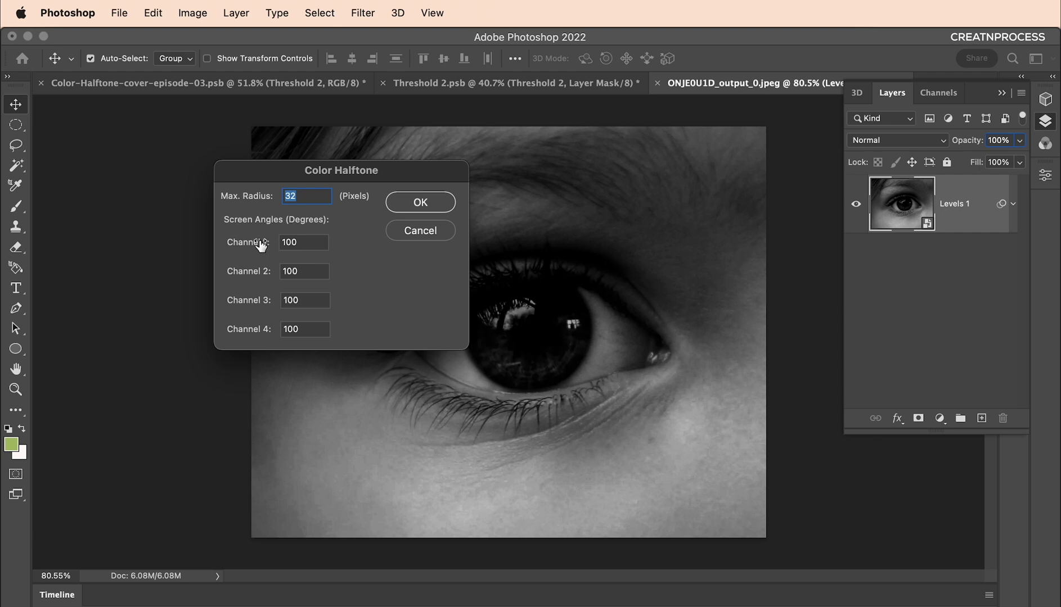
pyautogui.moveTo(284, 174); pyautogui.dragTo(175, 214)
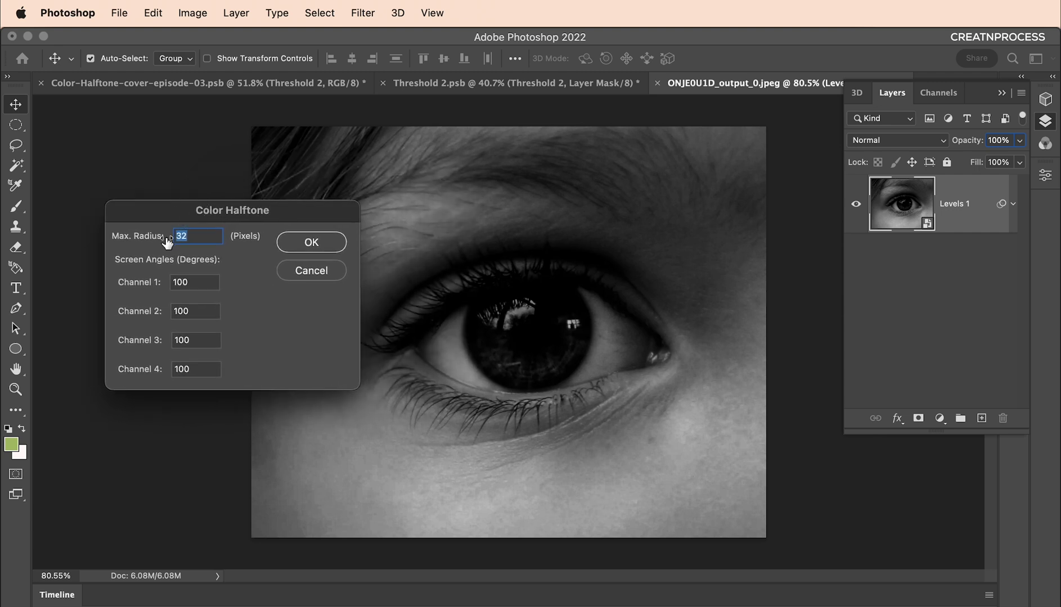
pyautogui.doubleClick(189, 239)
pyautogui.click(287, 245)
# Step: Edit the eye layer's Color Halftone smart filter, increasing the maximum radius to produce much larger dots
pyautogui.scroll(2, 551, 313)
pyautogui.scroll(-3, 551, 313)
pyautogui.scroll(5, 540, 315)
pyautogui.scroll(-6, 540, 315)
pyautogui.scroll(1, 427, 331)
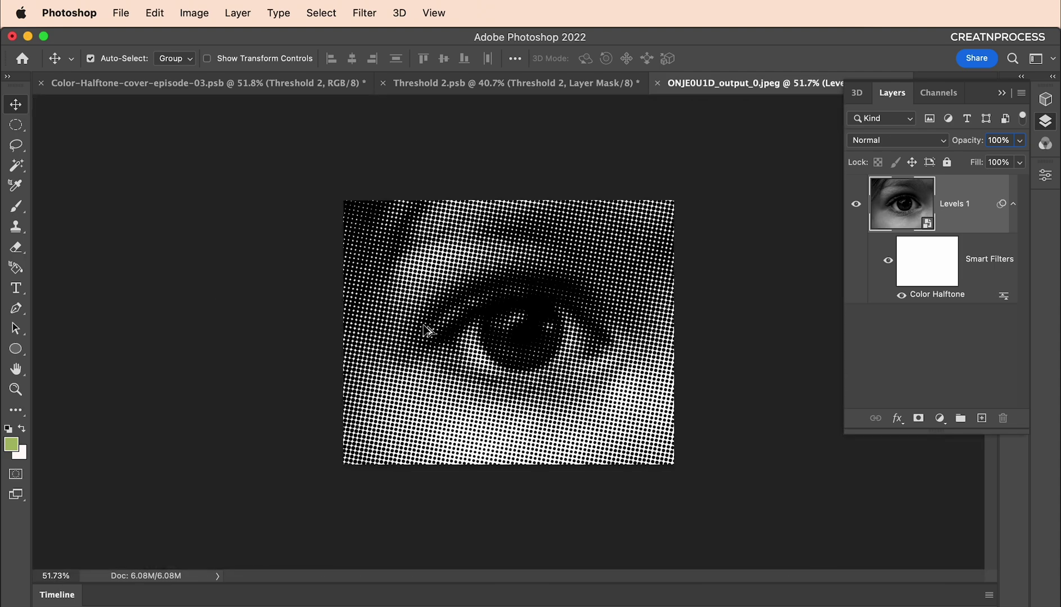
pyautogui.scroll(3, 426, 330)
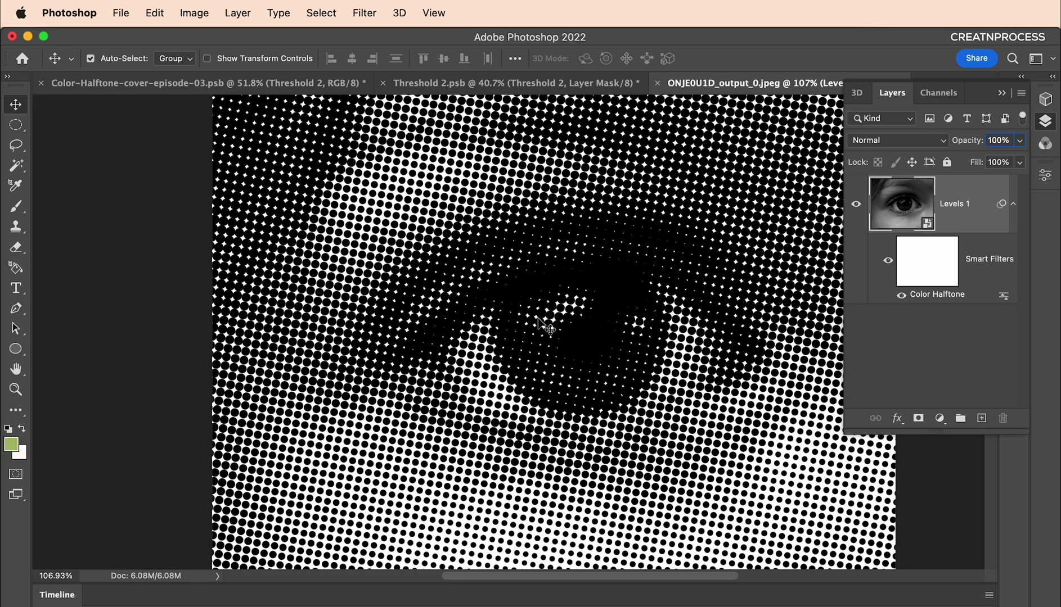
pyautogui.doubleClick(944, 300)
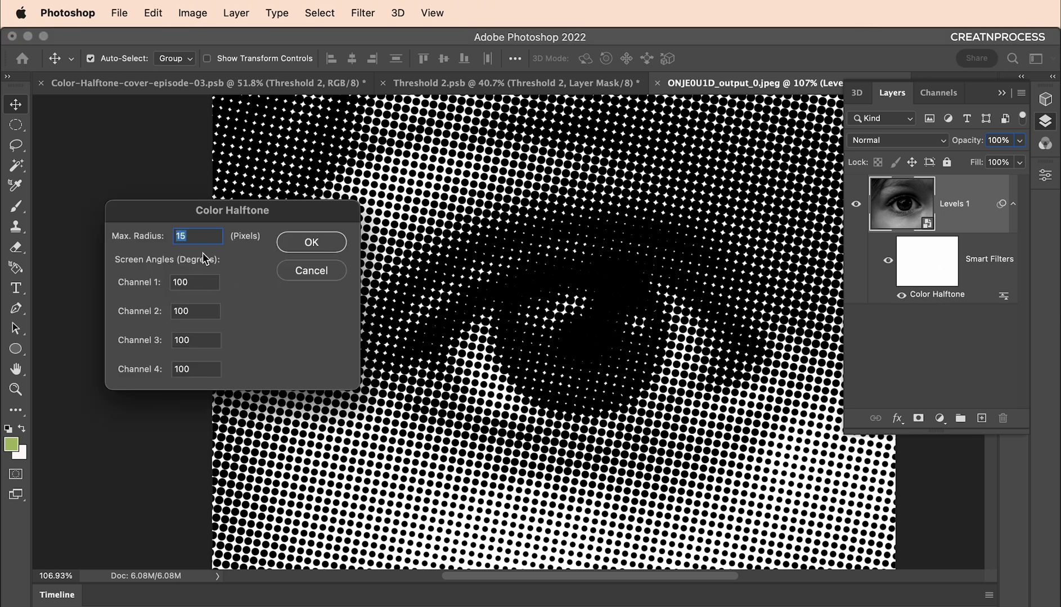
pyautogui.write('5')
pyautogui.click(291, 242)
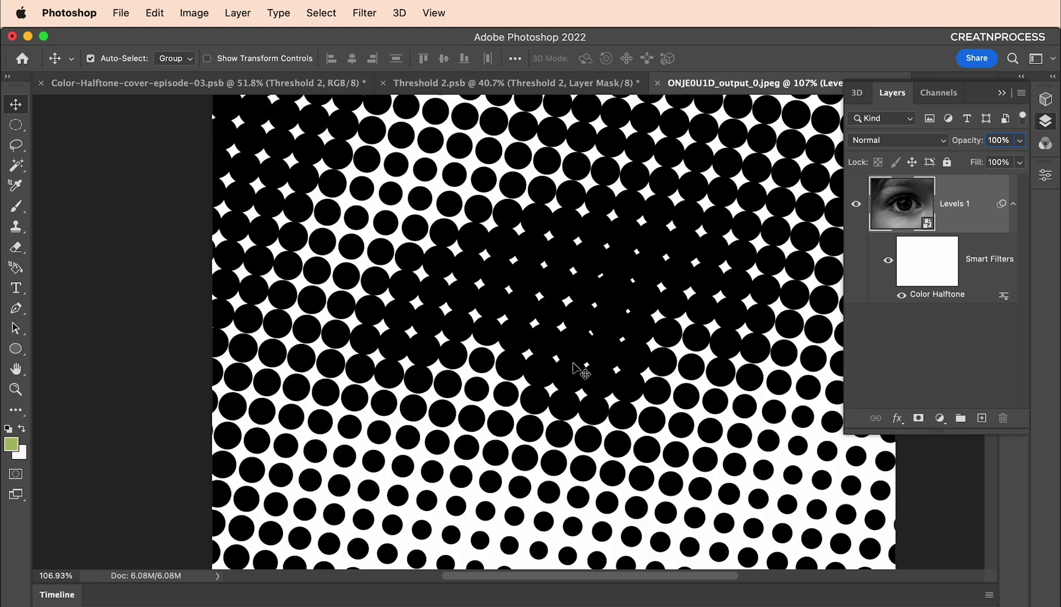
# Step: Change the maximum radius of the eye layer's Color Halftone smart filter to 32 pixels
pyautogui.scroll(-5, 579, 371)
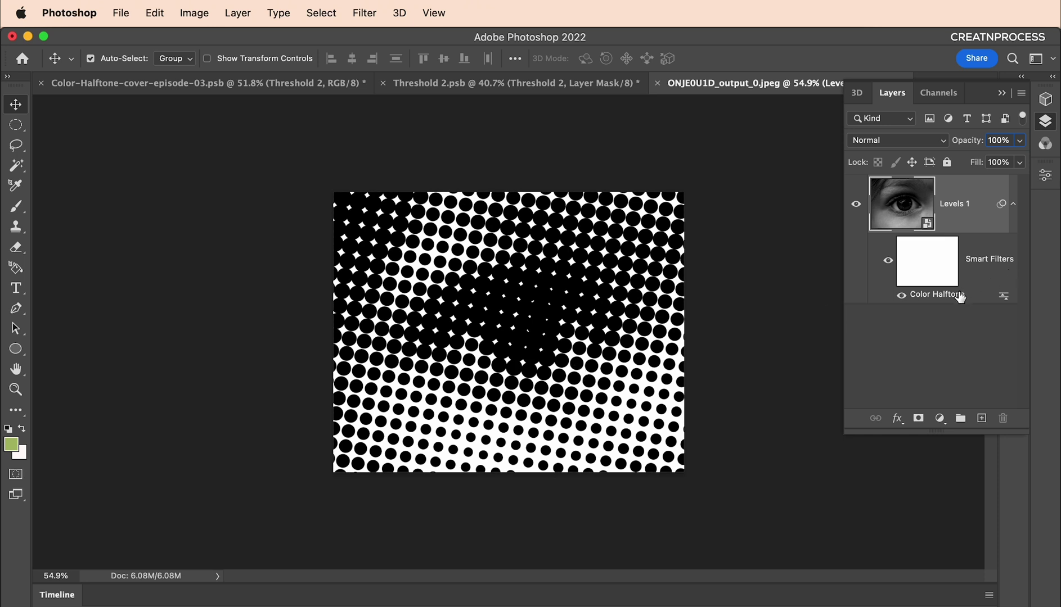
pyautogui.doubleClick(922, 295)
pyautogui.click(170, 239)
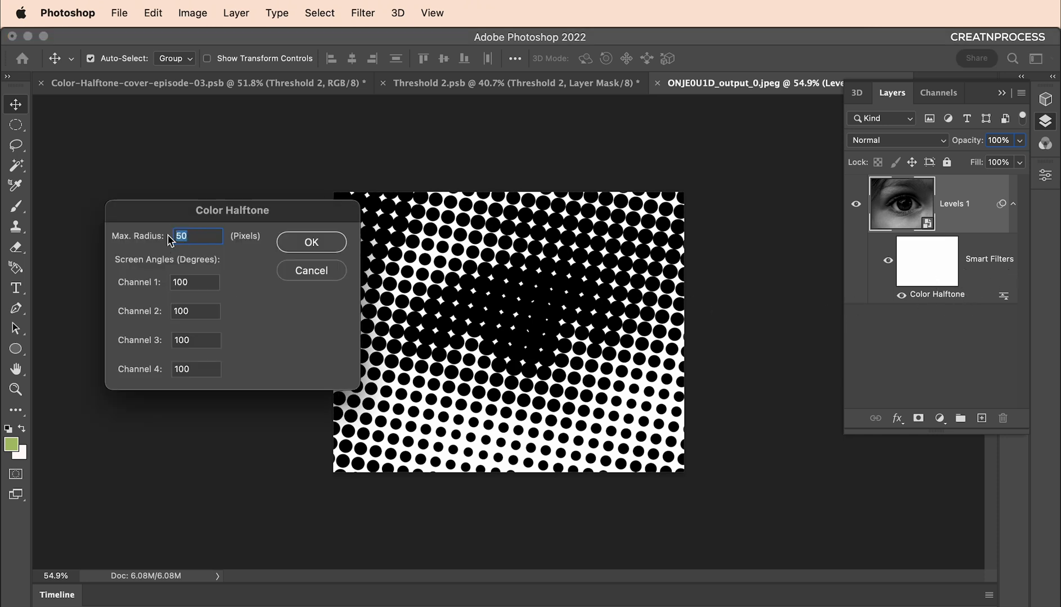
pyautogui.write('30')
pyautogui.click(286, 241)
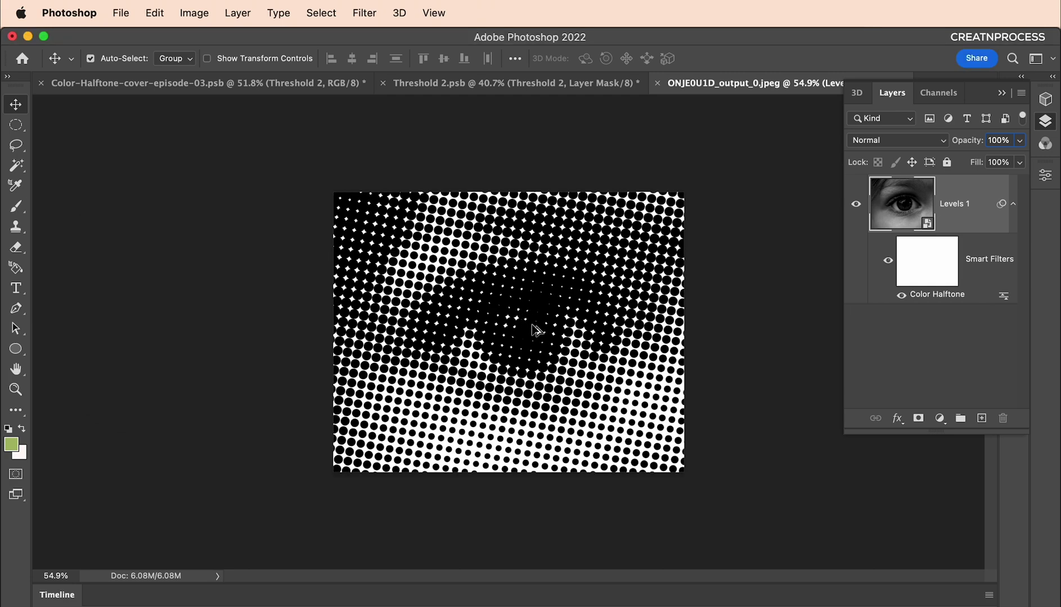
pyautogui.scroll(5, 559, 308)
pyautogui.scroll(-3, 533, 332)
# Step: Set the Color Halftone screen angles to 60 for channel 2, 30 for channel 3 and 10 for channel 4
pyautogui.doubleClick(943, 301)
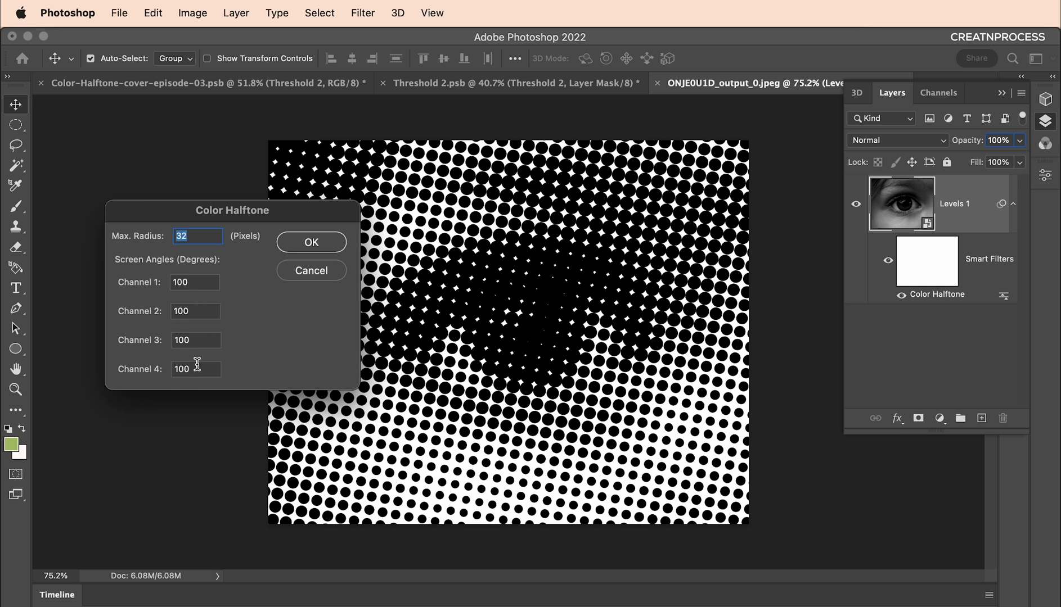
pyautogui.click(198, 281)
pyautogui.doubleClick(181, 311)
pyautogui.write('60')
pyautogui.press('Tab')
pyautogui.write('30')
pyautogui.press('Tab')
pyautogui.write('10')
pyautogui.click(342, 244)
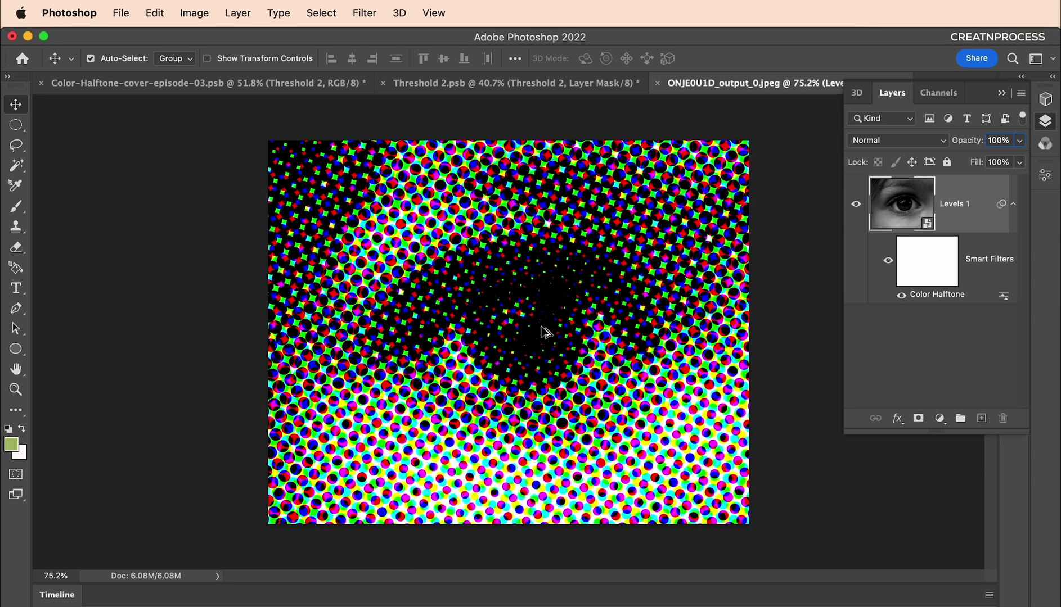
pyautogui.scroll(-3, 546, 331)
pyautogui.scroll(3, 566, 324)
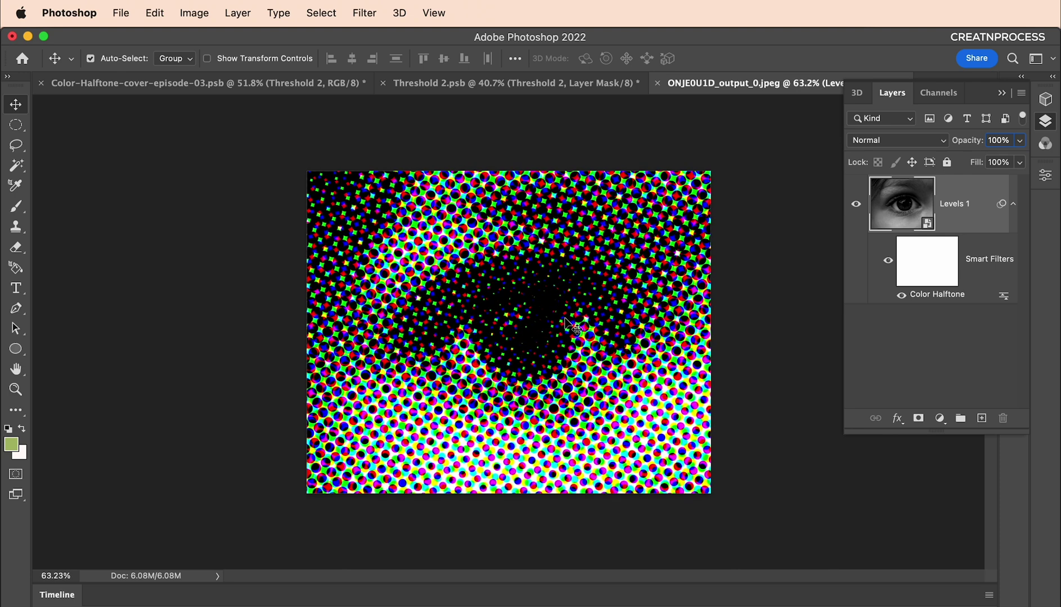
# Step: Edit the eye layer's Color Halftone filter and set the channel 2 screen angle to 150
pyautogui.press('ctrl+super+f')
pyautogui.doubleClick(199, 311)
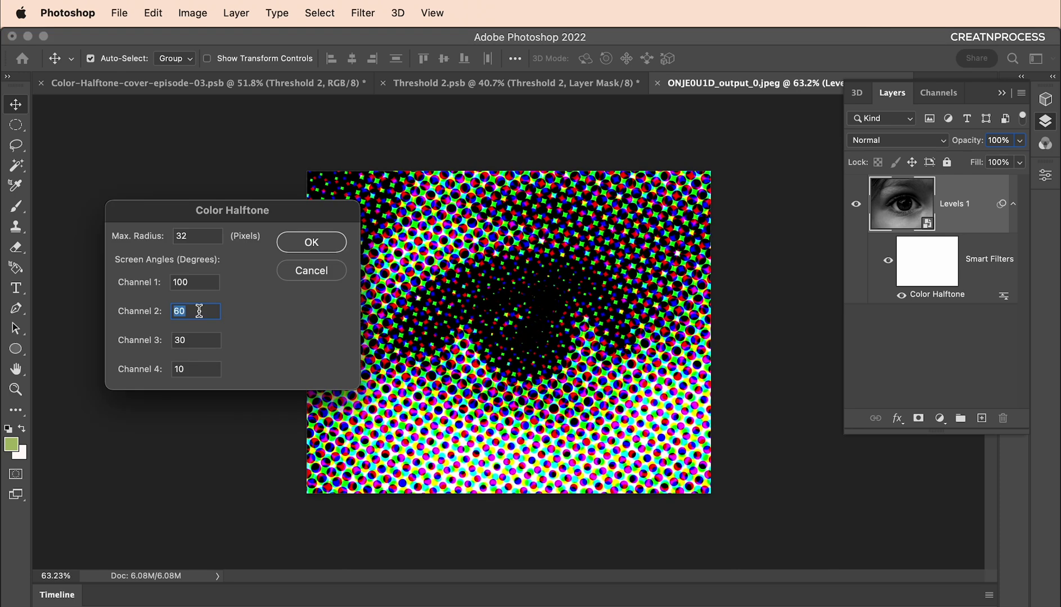
pyautogui.write('150')
pyautogui.click(310, 243)
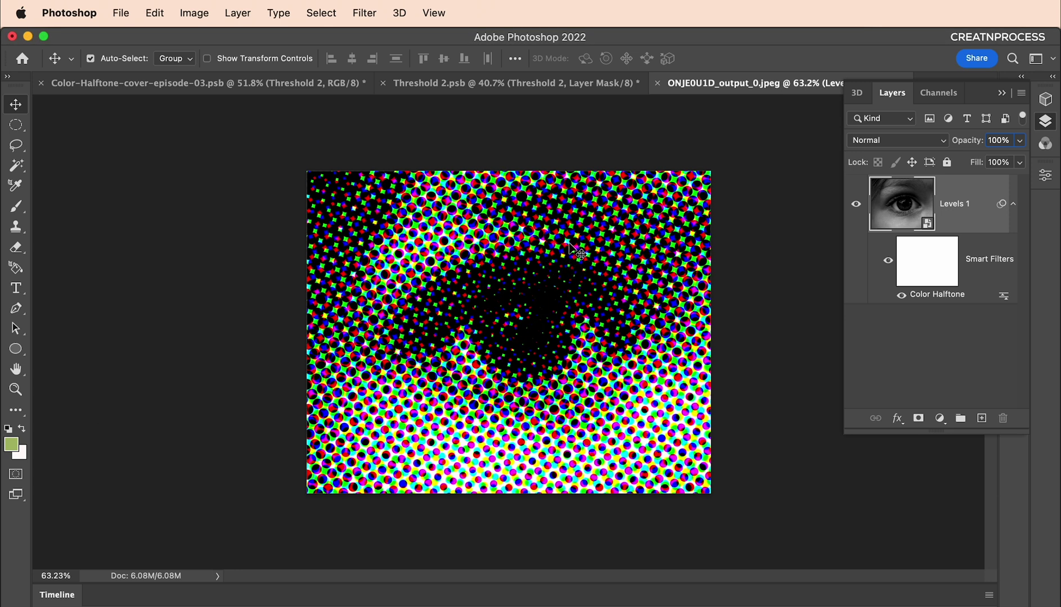
# Step: Set the channel 1 screen angle of the Color Halftone filter to 20
pyautogui.doubleClick(924, 293)
pyautogui.click(191, 277)
pyautogui.doubleClick(191, 277)
pyautogui.write('2')
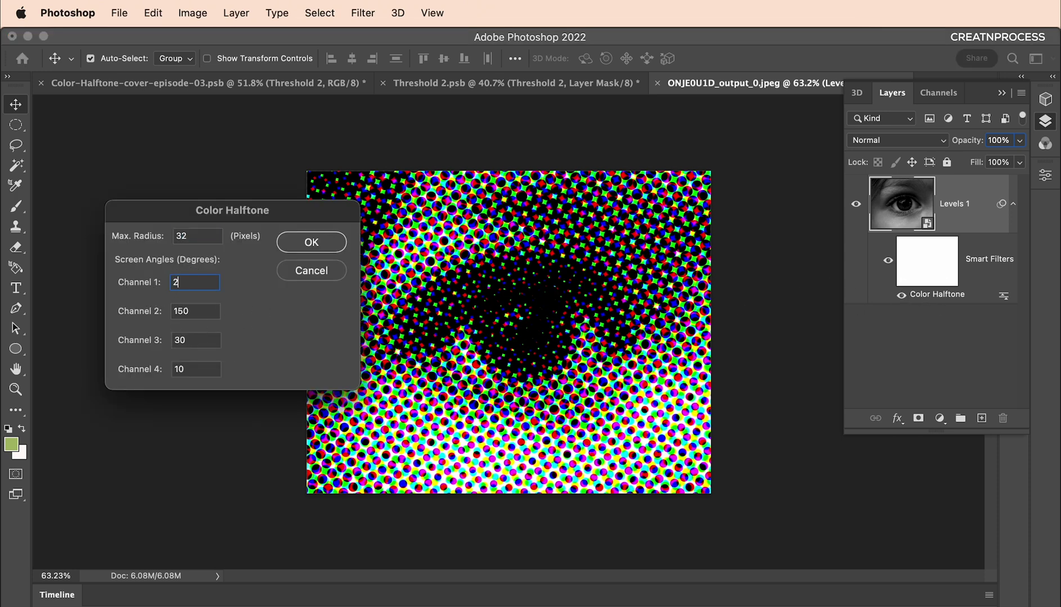
pyautogui.write('0')
pyautogui.click(337, 241)
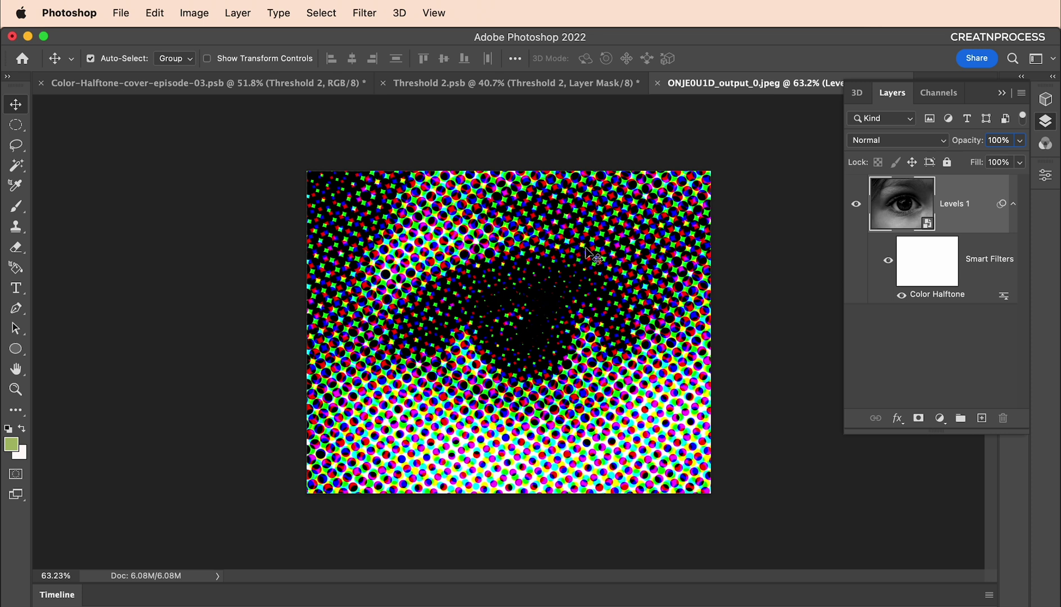
# Step: Restore all four Color Halftone channel angles to 100
pyautogui.doubleClick(929, 297)
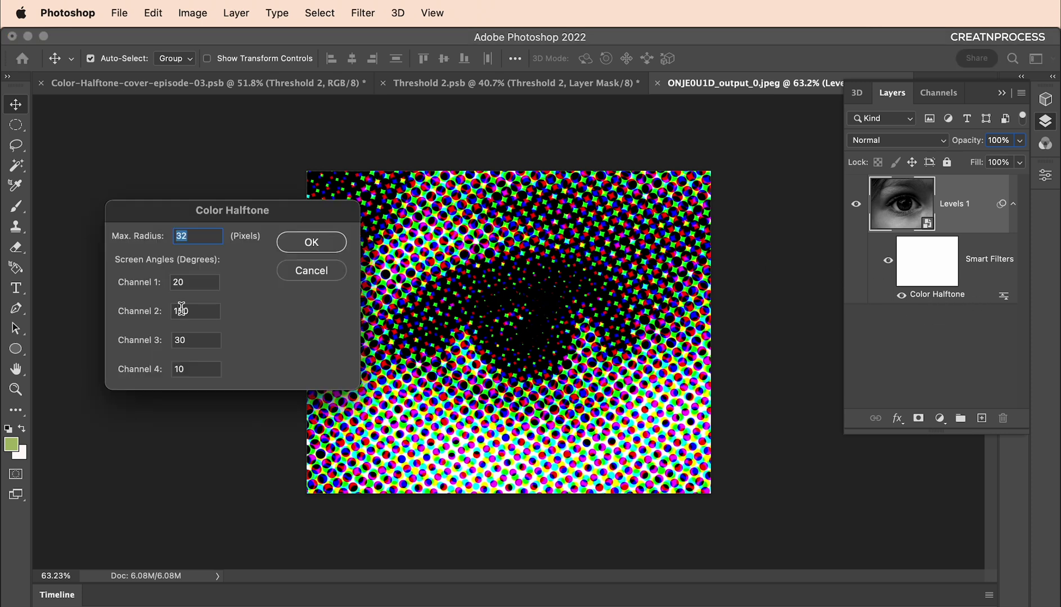
pyautogui.click(141, 281)
pyautogui.write('10')
pyautogui.click(141, 311)
pyautogui.write('100')
pyautogui.click(195, 344)
pyautogui.write('100')
pyautogui.press('Tab')
pyautogui.write('100')
pyautogui.click(196, 281)
pyautogui.write('0')
pyautogui.click(310, 241)
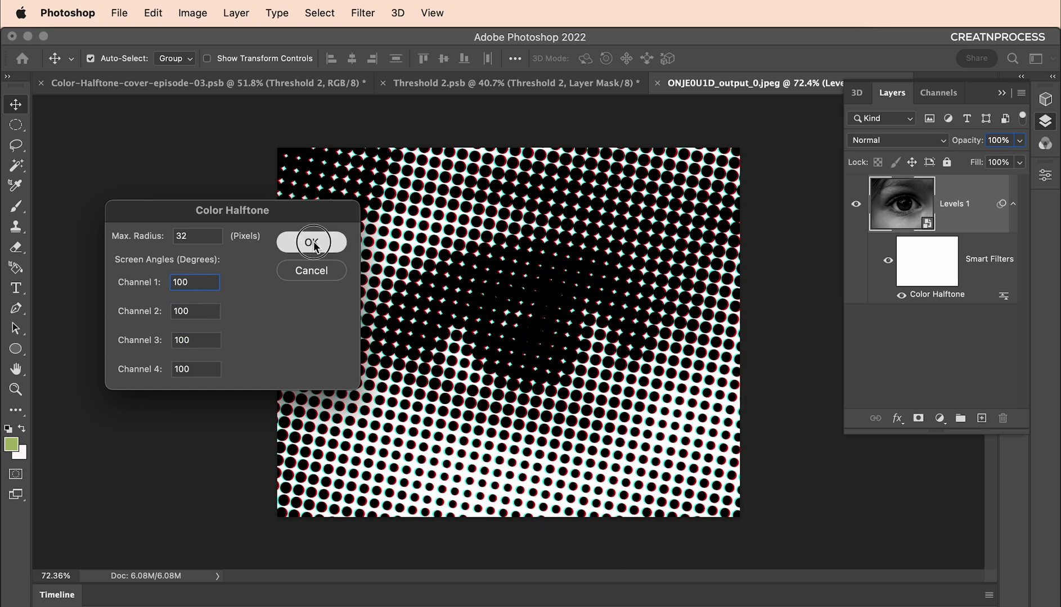
# Step: Review the radius and screen angle settings of the eye layer's Color Halftone filter
pyautogui.scroll(2, 504, 287)
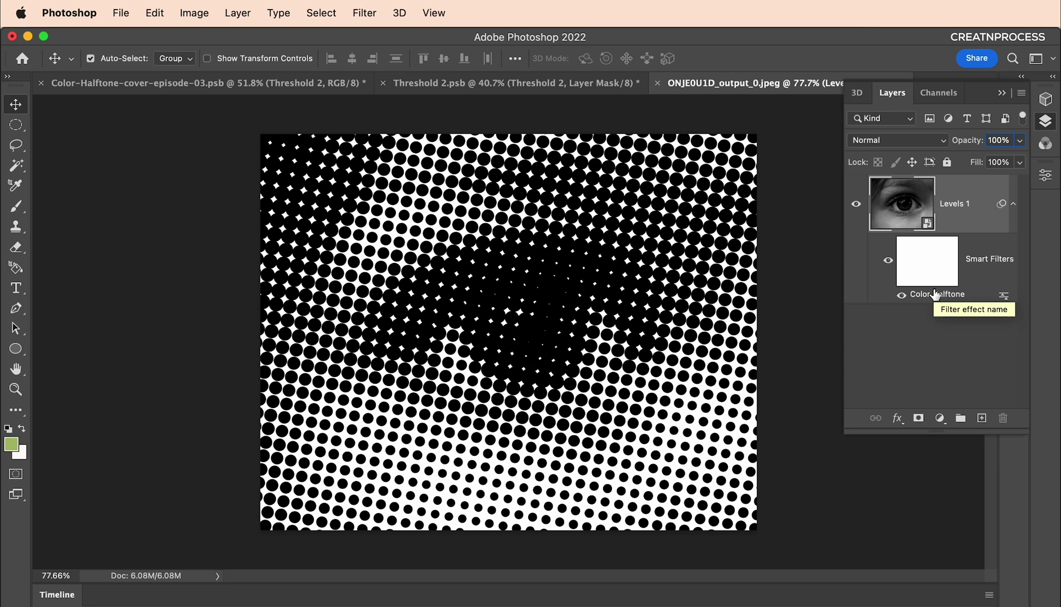
pyautogui.doubleClick(935, 294)
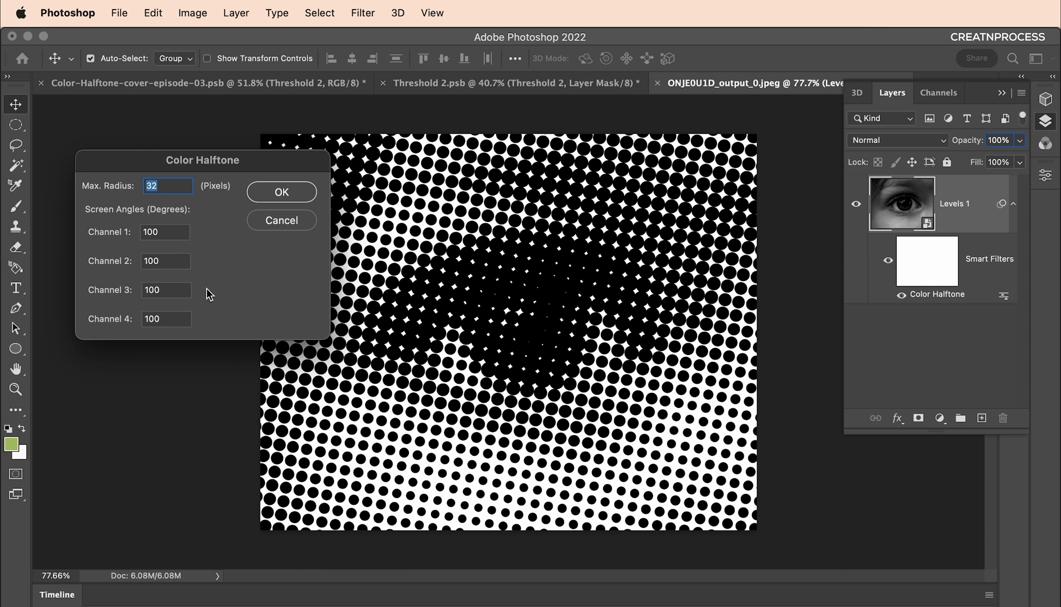
pyautogui.click(269, 198)
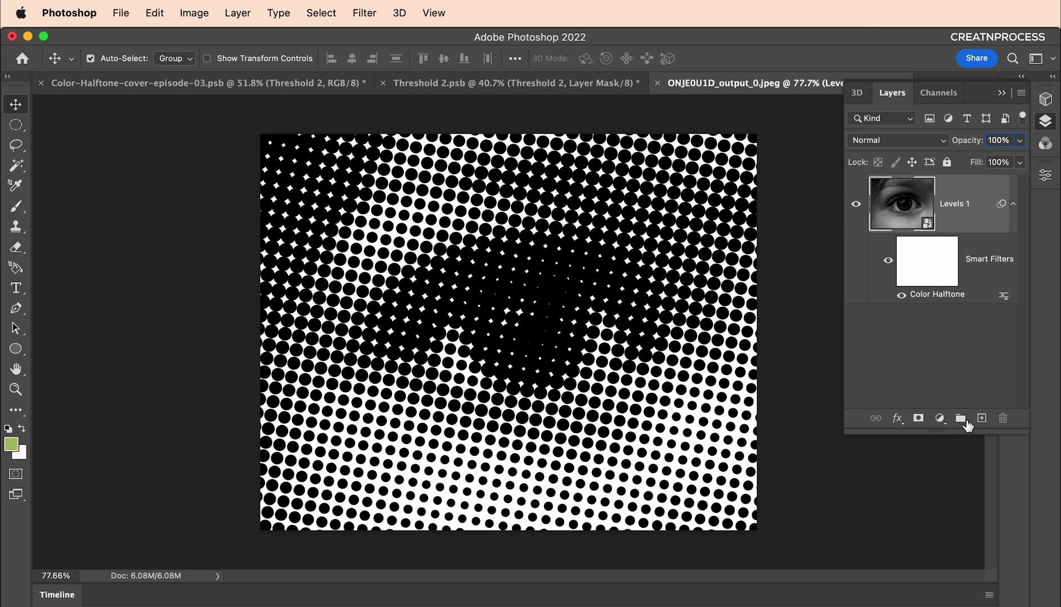
# Step: Add a Threshold adjustment layer above the halftone eye smart object
pyautogui.click(939, 418)
pyautogui.scroll(-3, 967, 433)
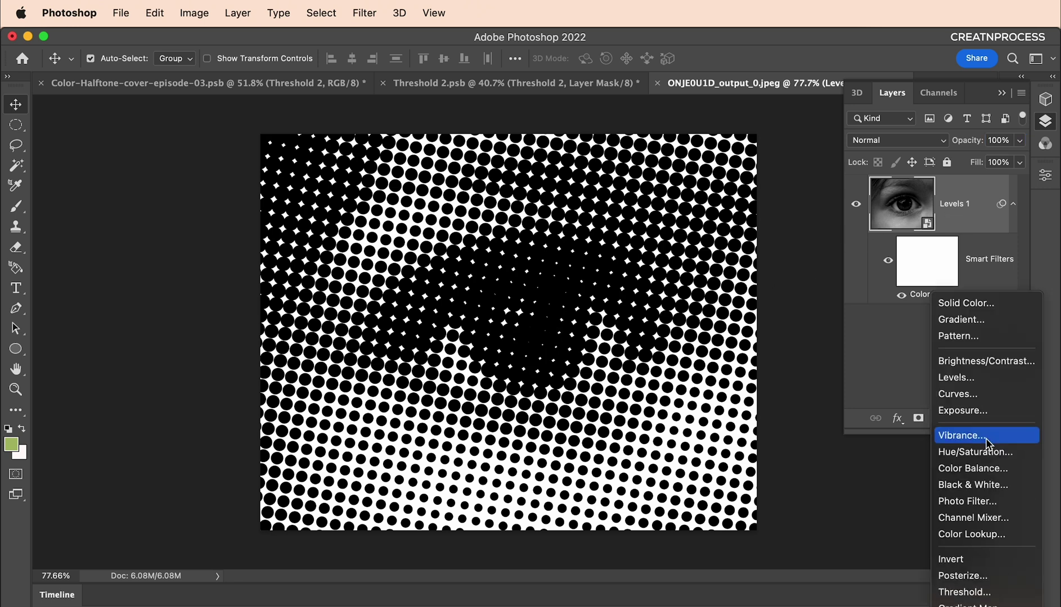
pyautogui.click(967, 592)
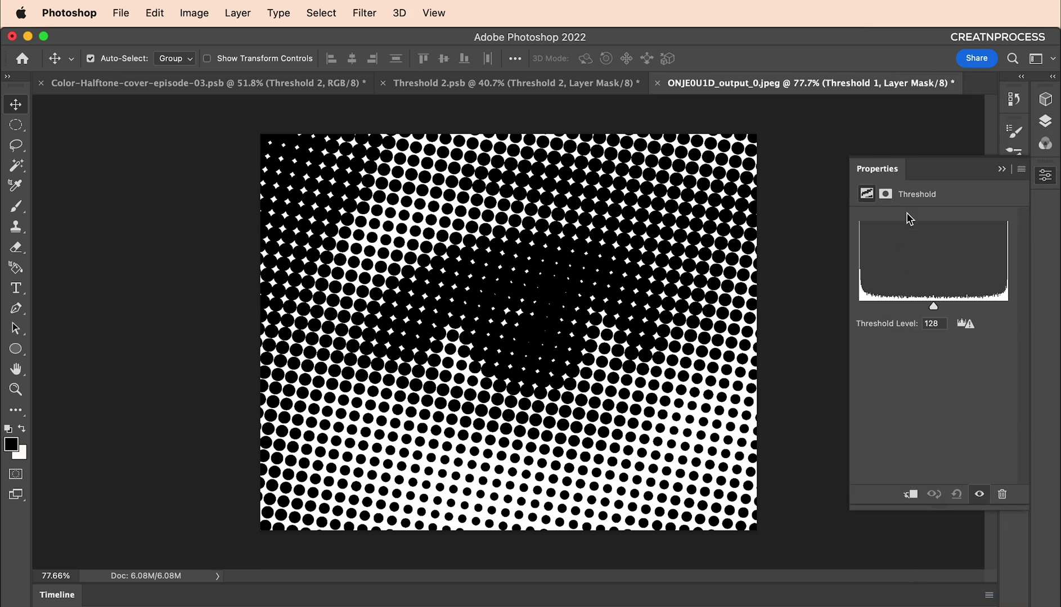
# Step: Apply a Gaussian Blur smart filter with a 4.4-pixel radius to the eye smart object below the Threshold layer
pyautogui.click(1045, 121)
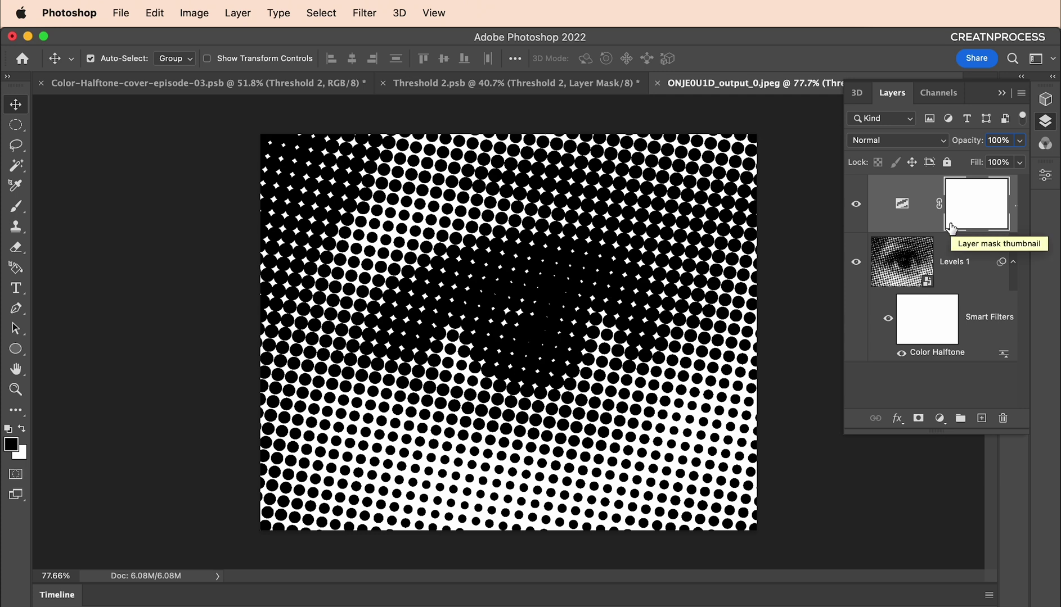
pyautogui.click(938, 275)
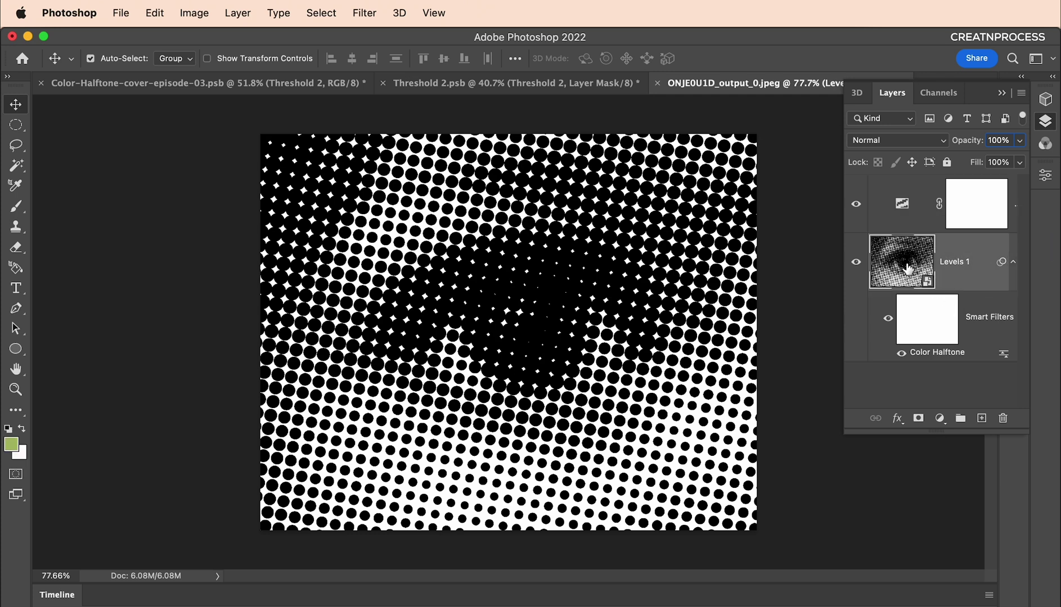
pyautogui.click(357, 14)
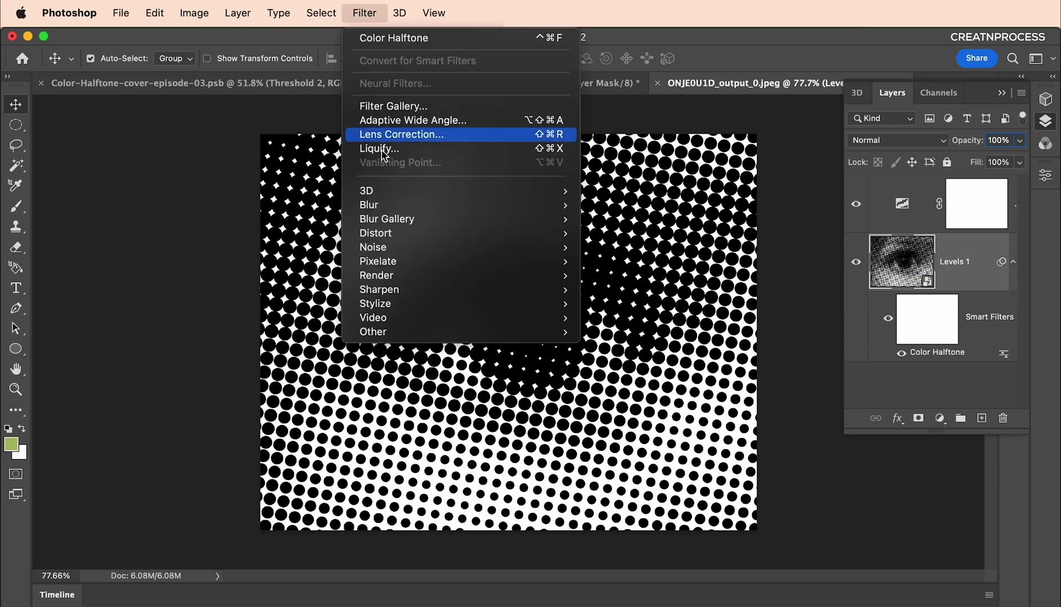
pyautogui.moveTo(387, 209)
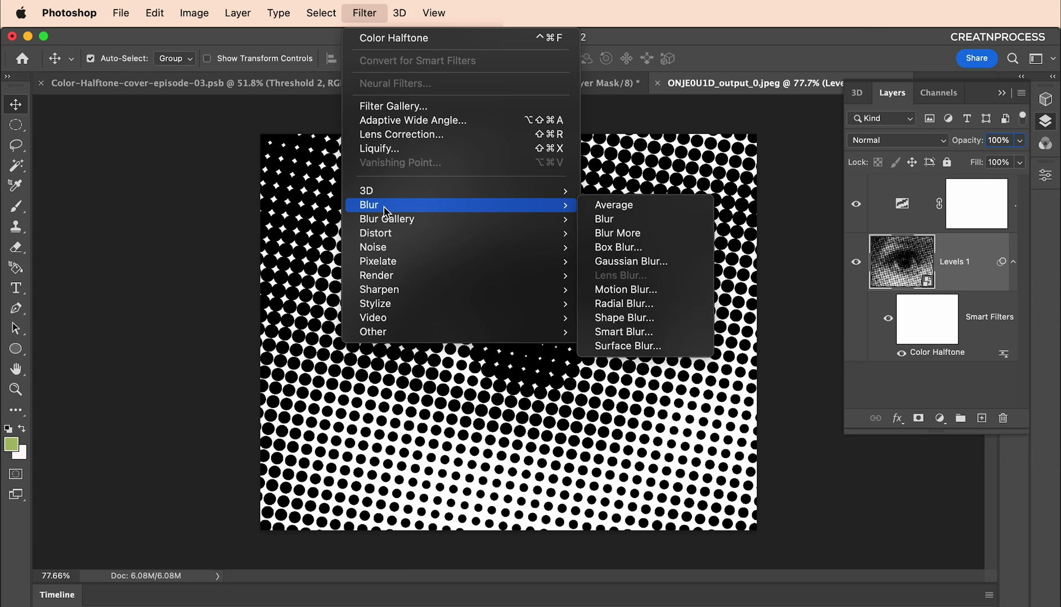
pyautogui.click(614, 267)
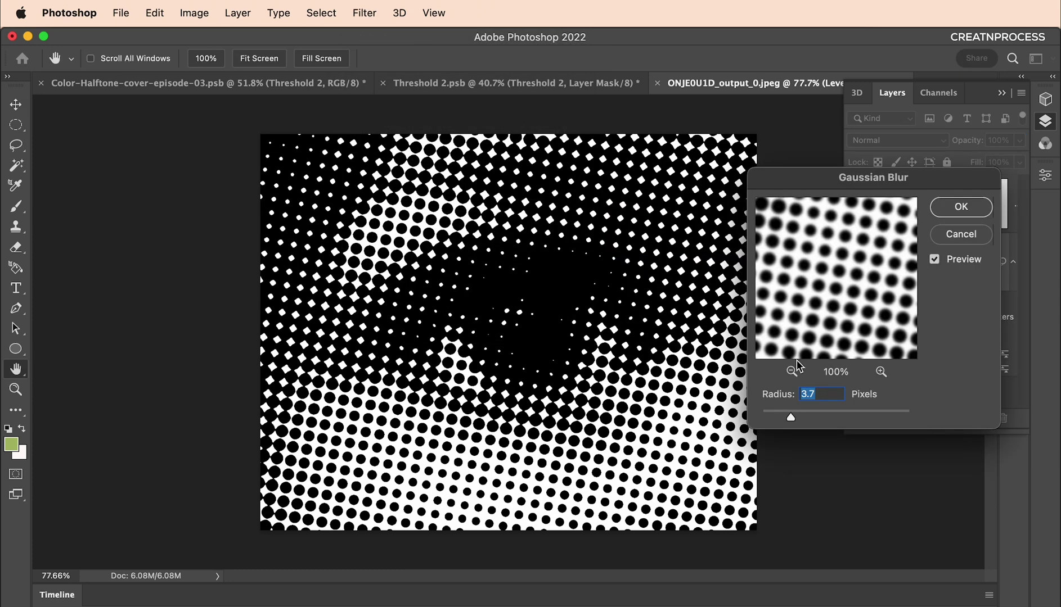
pyautogui.moveTo(790, 418)
pyautogui.mouseDown()
pyautogui.moveTo(771, 417)
pyautogui.moveTo(800, 415)
pyautogui.mouseUp()
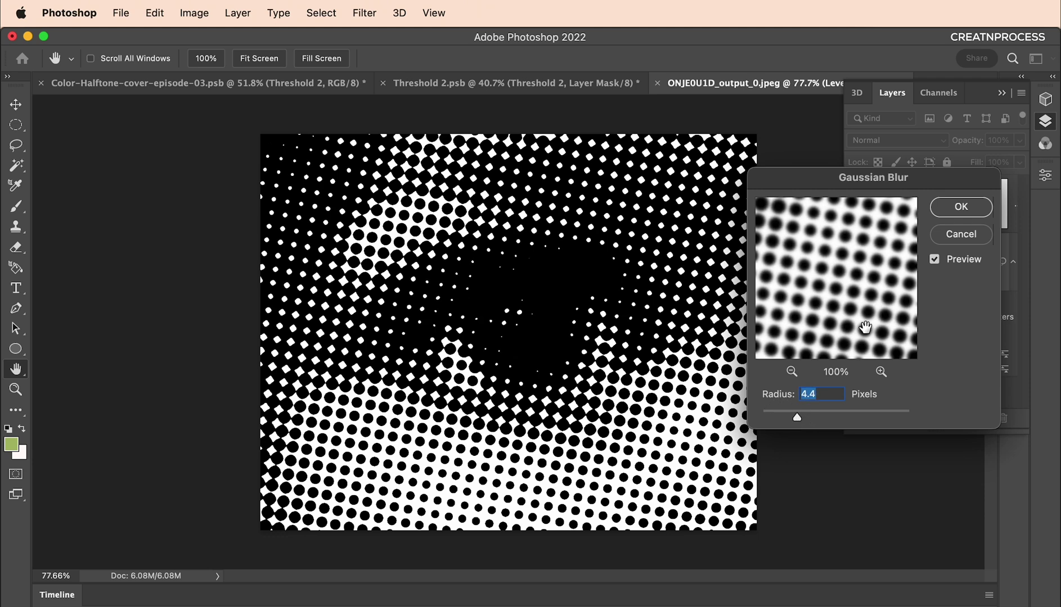
pyautogui.click(961, 206)
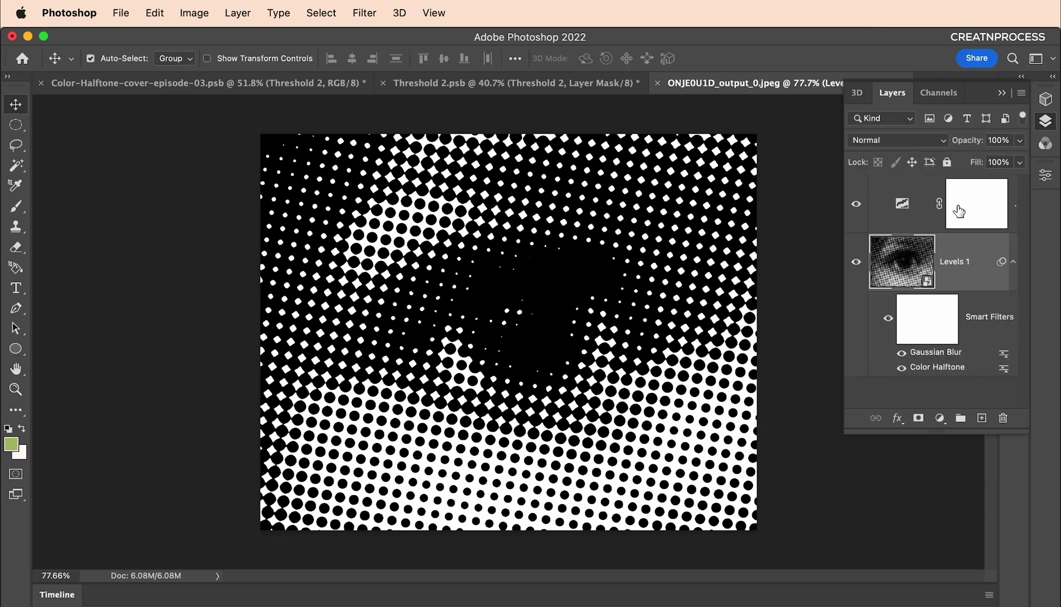
# Step: Open the Threshold adjustment's settings and inspect the blurred halftone dots up close
pyautogui.doubleClick(902, 204)
pyautogui.scroll(5, 598, 351)
pyautogui.scroll(-6, 598, 351)
pyautogui.scroll(2, 504, 209)
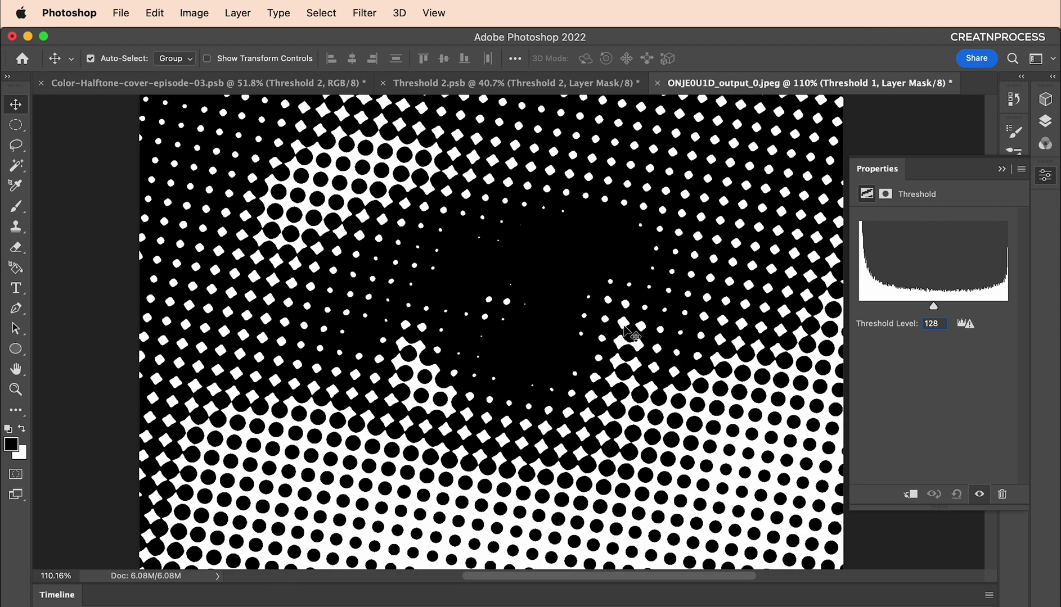
# Step: Examine the dot shapes of the circular eye artwork in Color-Halftone-cover-episode-03.psb, and return to the eye photo document
pyautogui.click(264, 83)
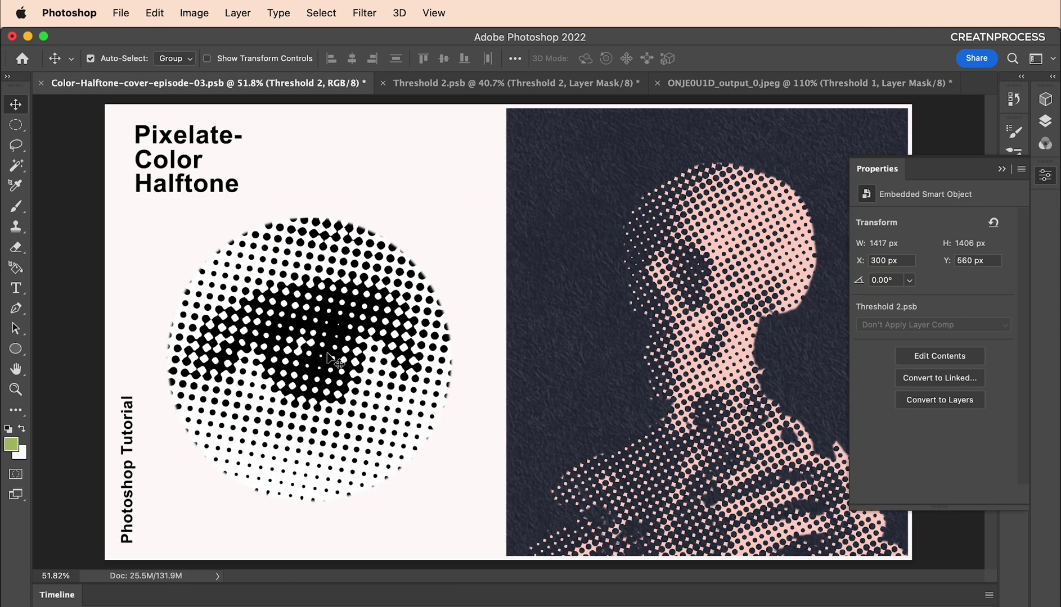
pyautogui.scroll(5, 331, 356)
pyautogui.scroll(-3, 450, 280)
pyautogui.scroll(2, 422, 312)
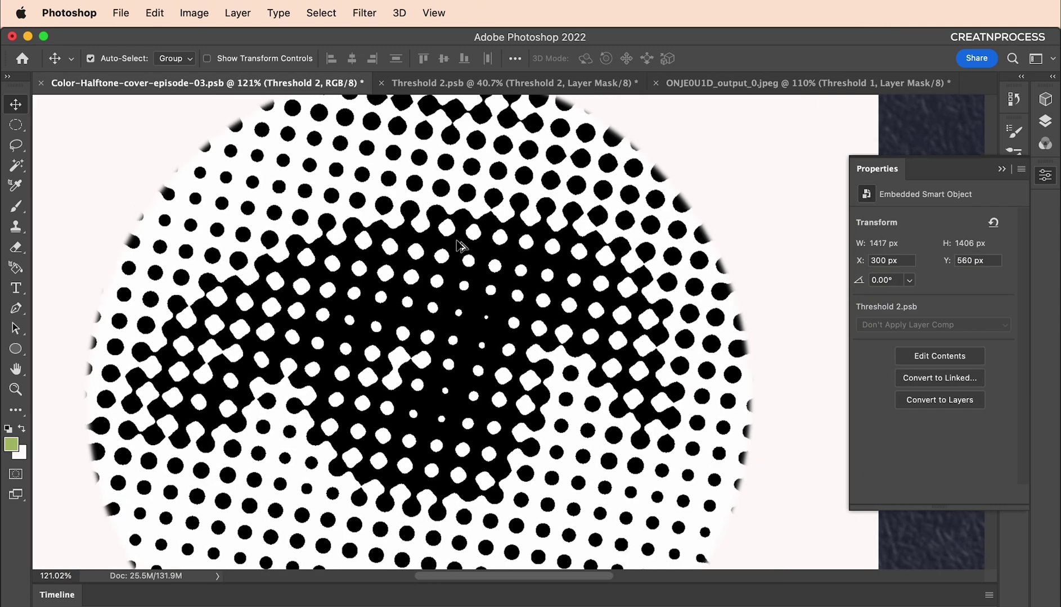
pyautogui.scroll(-2, 457, 243)
pyautogui.hscroll(-5, 409, 277)
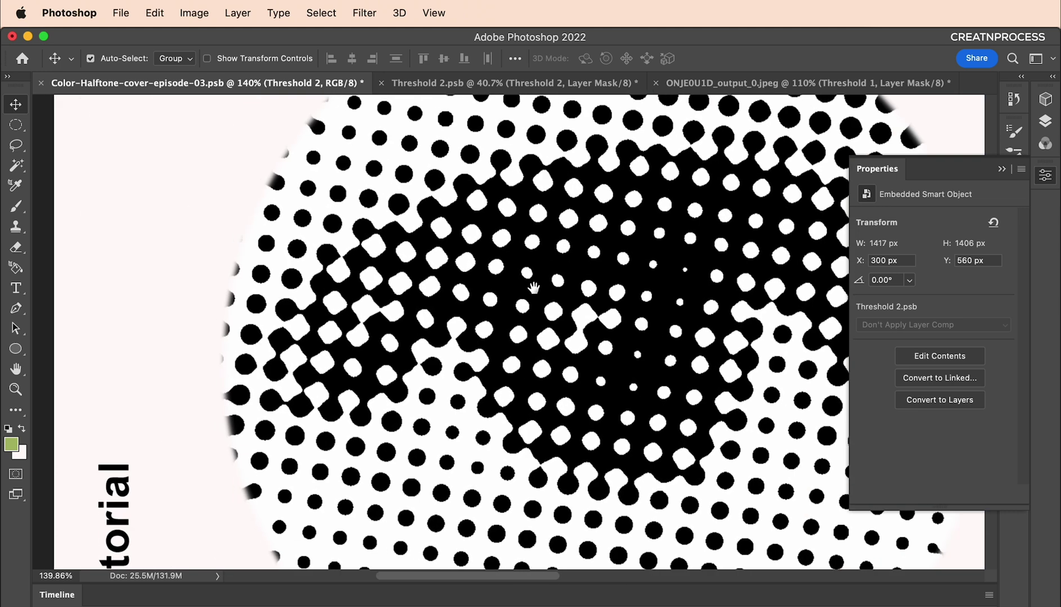
pyautogui.scroll(2, 412, 297)
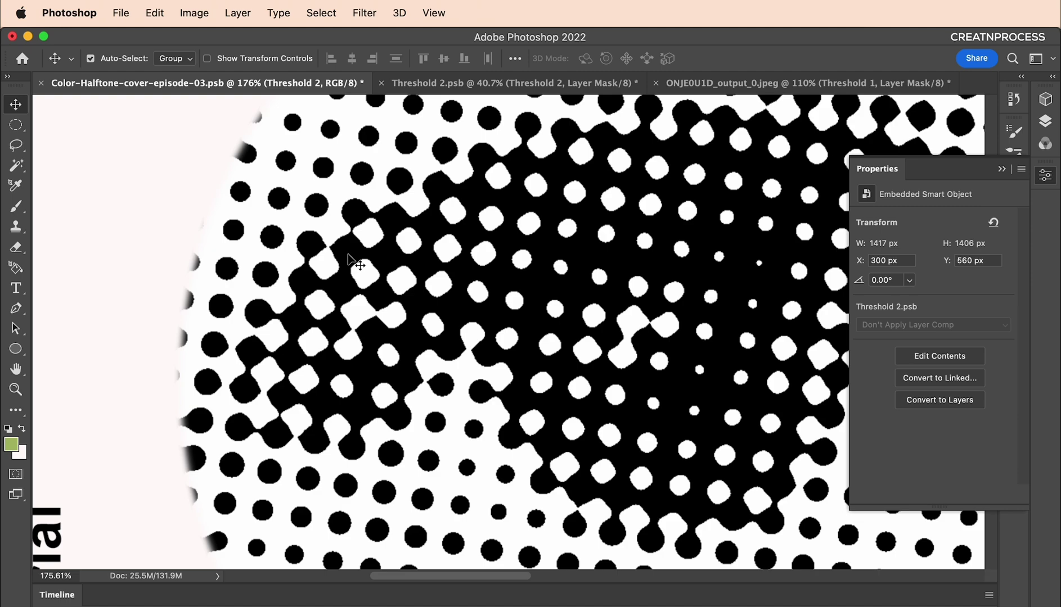
pyautogui.click(846, 82)
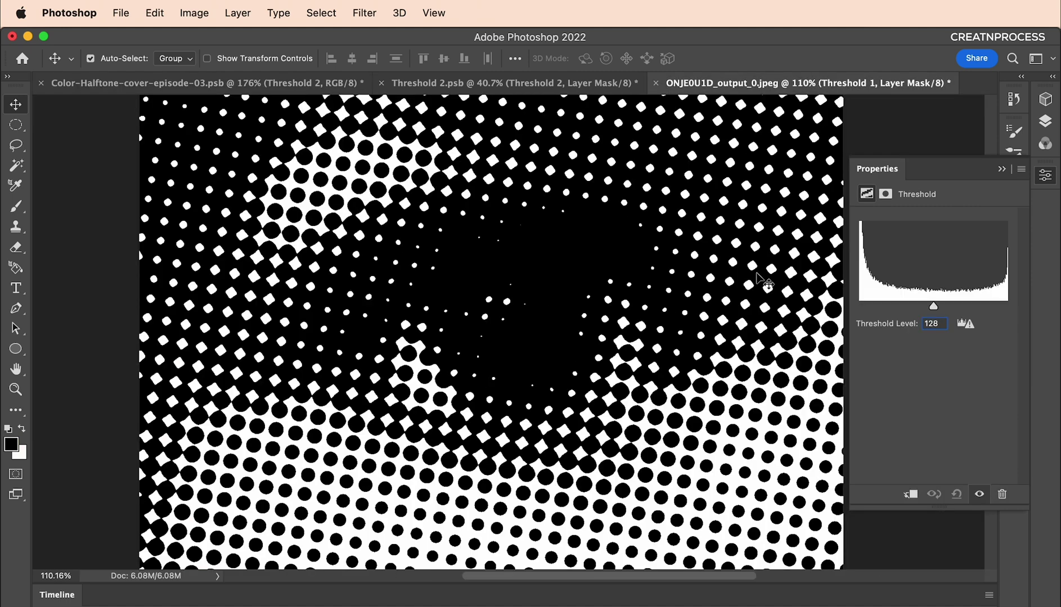
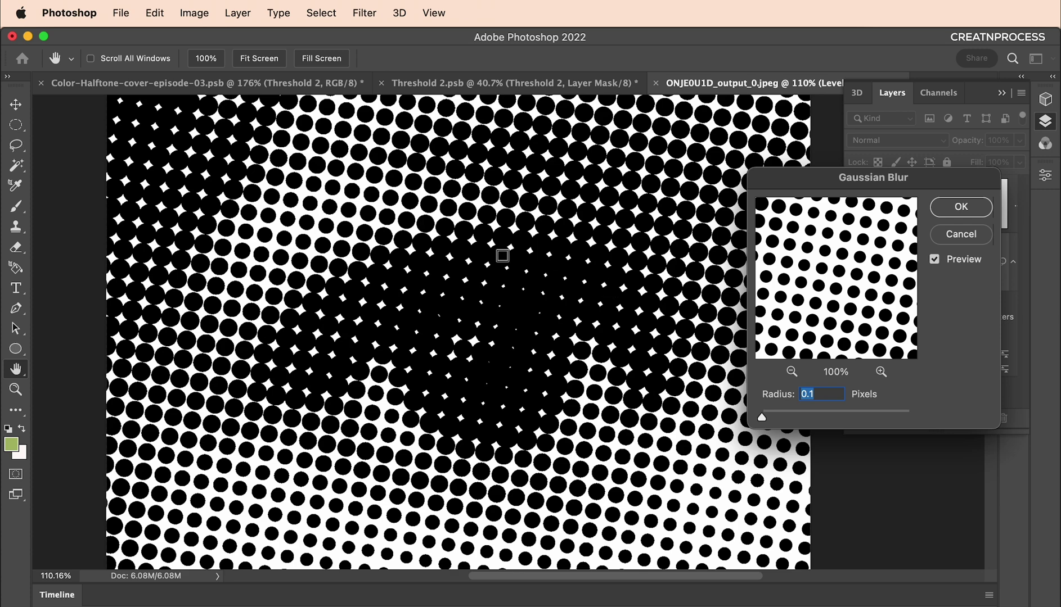
# Step: Set the eye layer's Gaussian Blur radius to 3.7 pixels
pyautogui.moveTo(774, 421)
pyautogui.mouseDown()
pyautogui.moveTo(817, 417)
pyautogui.moveTo(790, 417)
pyautogui.mouseUp()
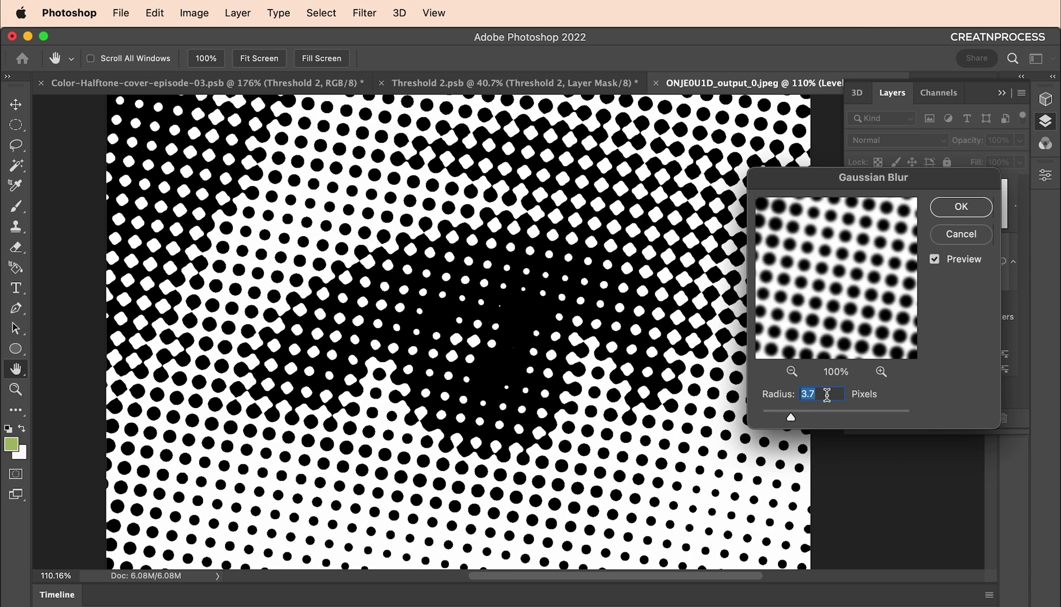
pyautogui.click(950, 207)
# Step: Lower the level of the Threshold adjustment layer to 1
pyautogui.scroll(5, 585, 273)
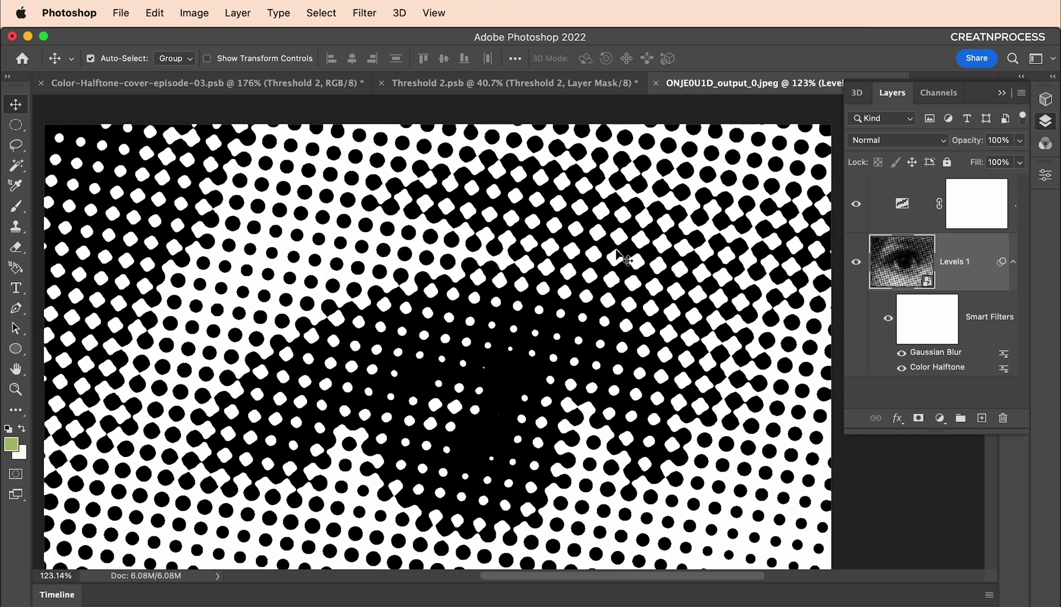
pyautogui.doubleClick(900, 205)
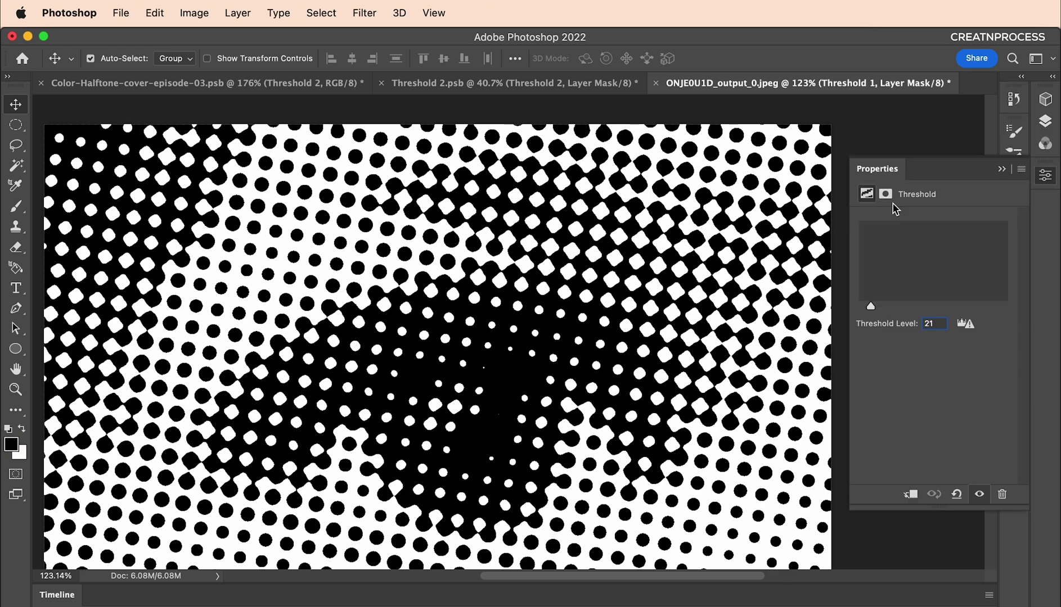
pyautogui.moveTo(870, 307); pyautogui.dragTo(852, 310)
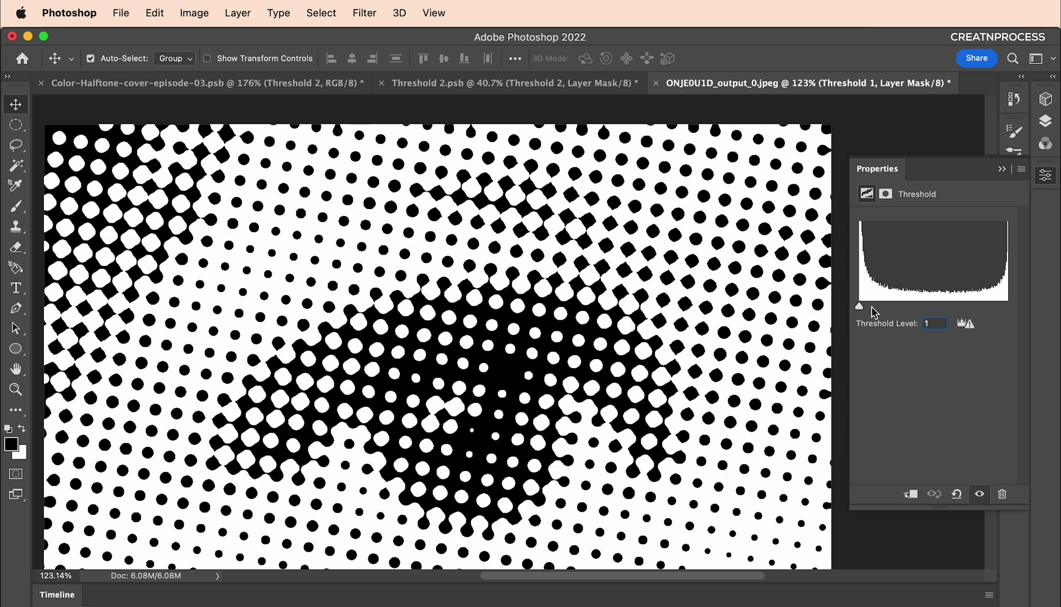
# Step: Raise the level of the Threshold adjustment layer to 13
pyautogui.moveTo(860, 307); pyautogui.dragTo(866, 308)
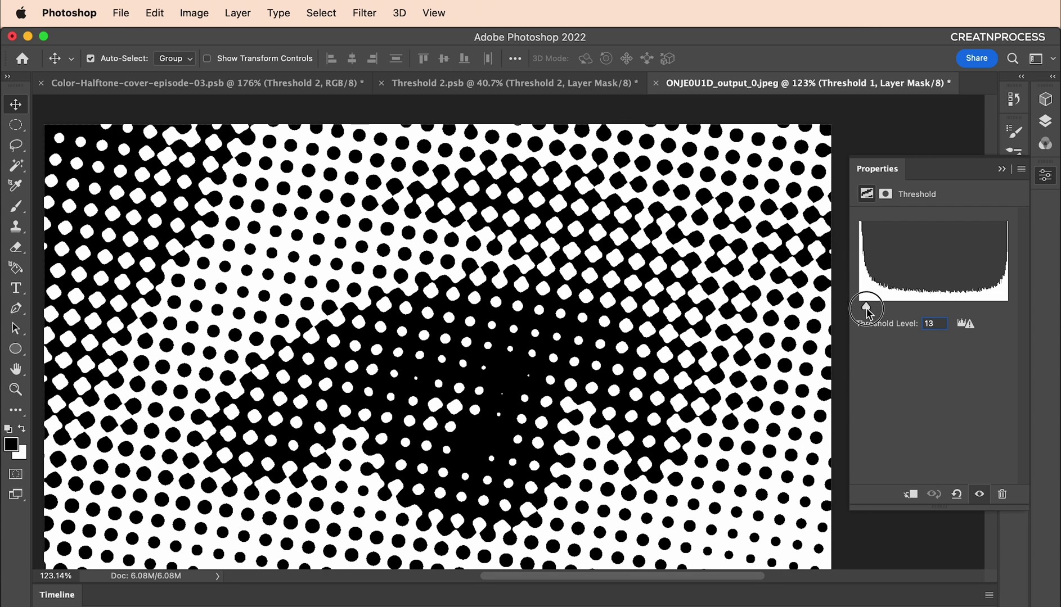
pyautogui.click(1018, 158)
# Step: Open the Levels 1 smart object, set its Levels midtone input to 0.43, save it, and return to ONJE0U1D_output_0.jpeg
pyautogui.click(1045, 121)
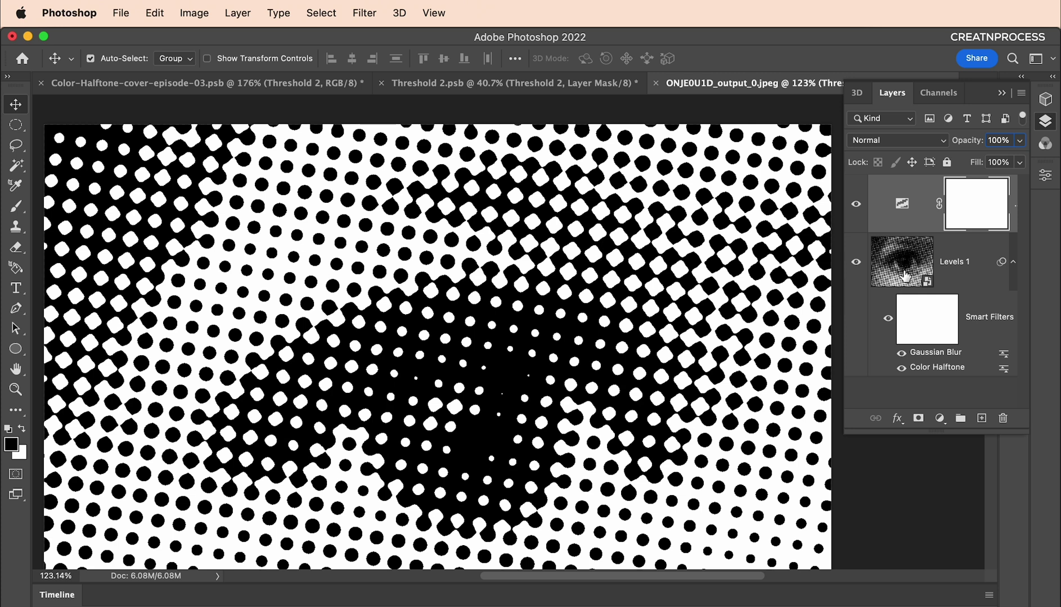
pyautogui.doubleClick(920, 284)
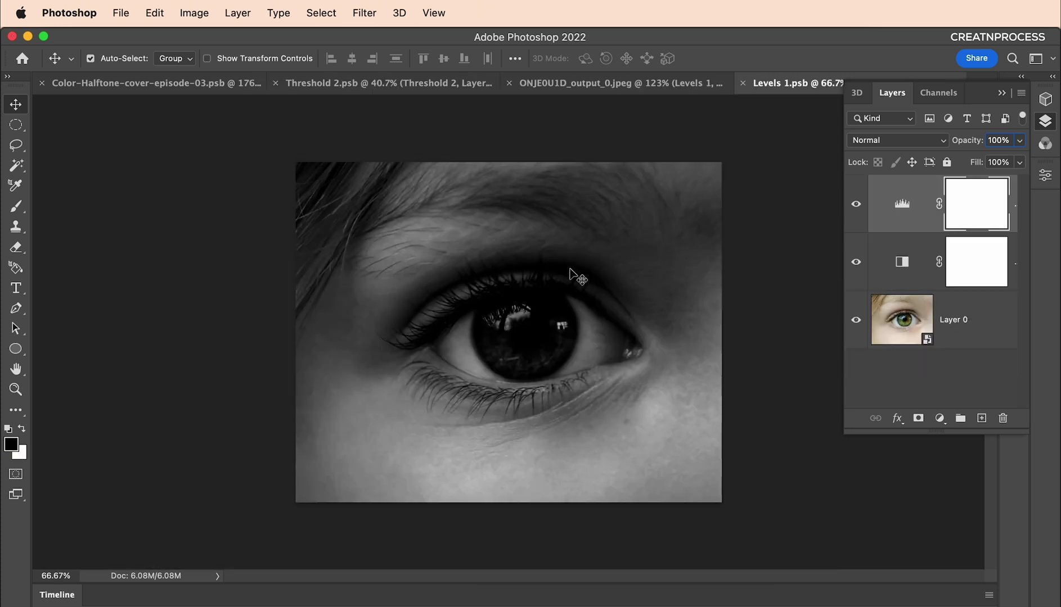
pyautogui.doubleClick(898, 207)
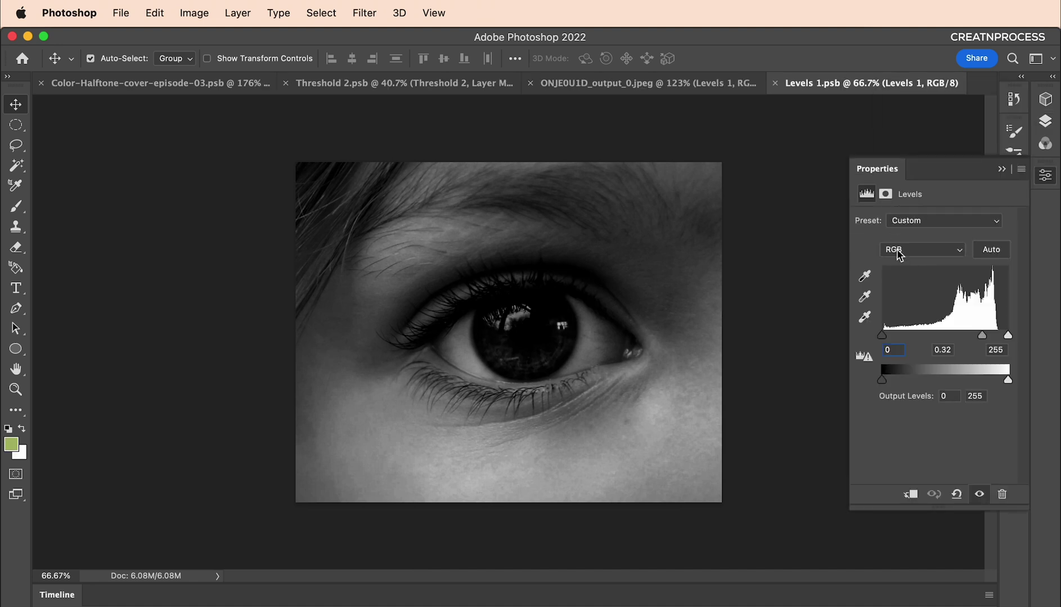
pyautogui.moveTo(984, 338); pyautogui.dragTo(975, 335)
pyautogui.press('super+s')
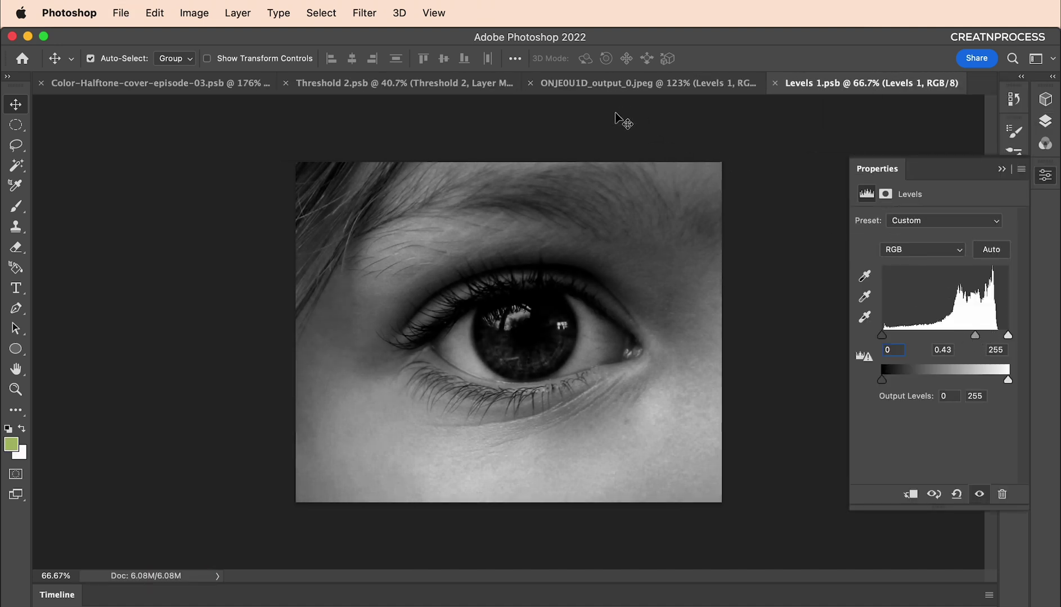
pyautogui.click(562, 83)
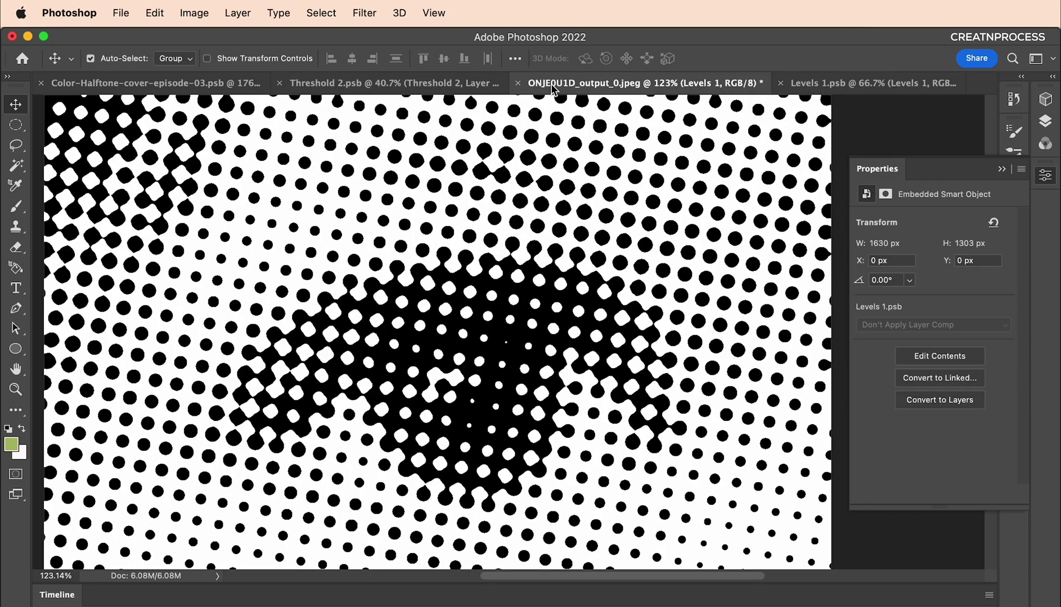
# Step: Compare the eye photo's halftone dots with the circular eye artwork in Color-Halftone-cover-episode-03.psb, and return to the eye photo document
pyautogui.scroll(-5, 579, 258)
pyautogui.scroll(6, 574, 231)
pyautogui.scroll(-1, 572, 227)
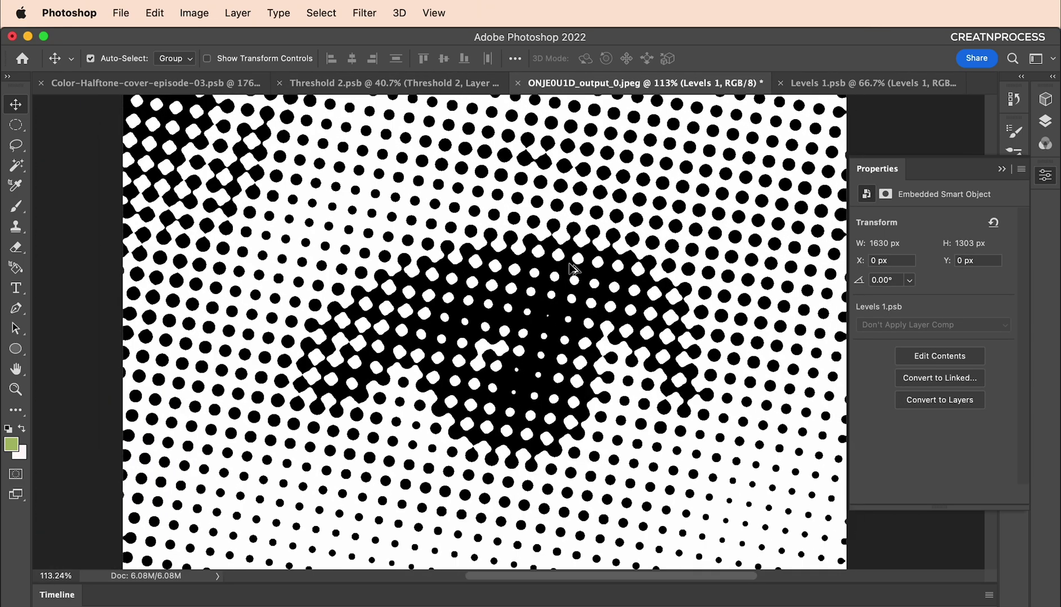
pyautogui.scroll(-2, 573, 270)
pyautogui.click(159, 82)
pyautogui.scroll(-4, 619, 262)
pyautogui.scroll(3, 618, 263)
pyautogui.moveTo(622, 405); pyautogui.dragTo(539, 309)
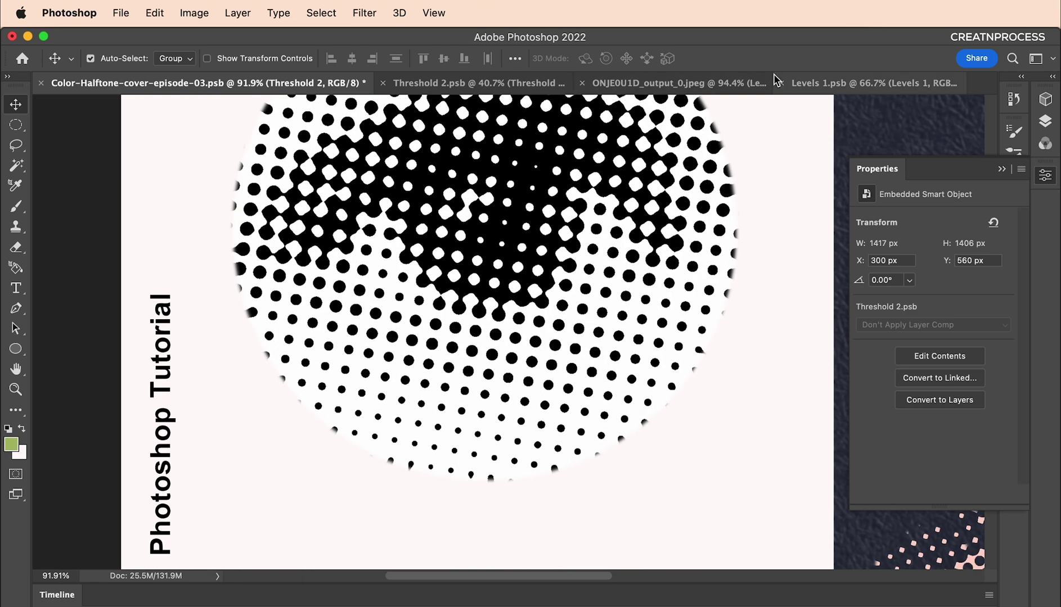
pyautogui.click(719, 84)
pyautogui.scroll(-2, 502, 506)
pyautogui.scroll(2, 502, 506)
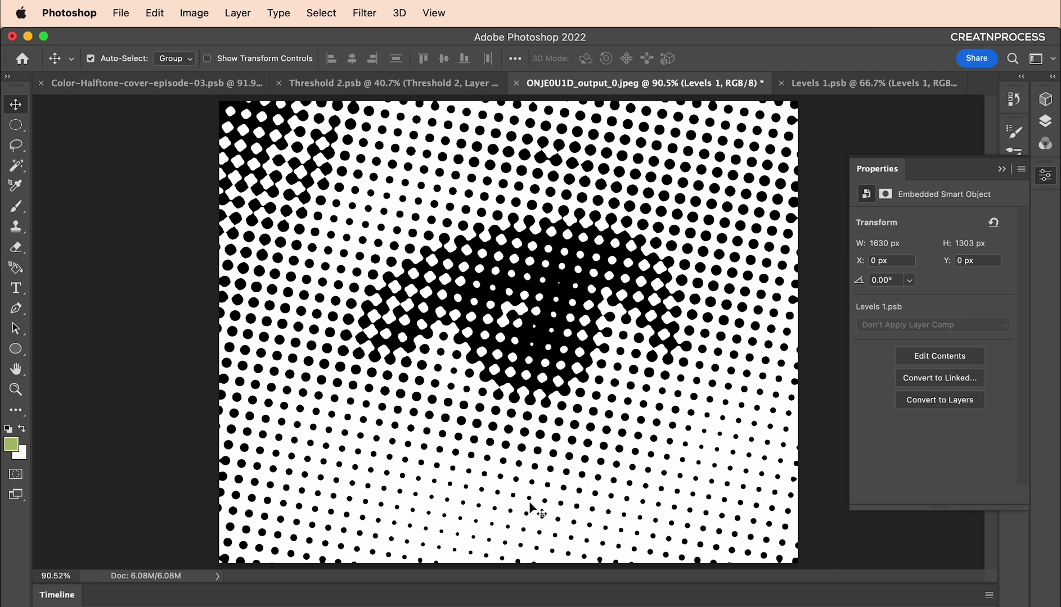
# Step: Set the level of the Threshold adjustment layer to 6
pyautogui.click(1045, 121)
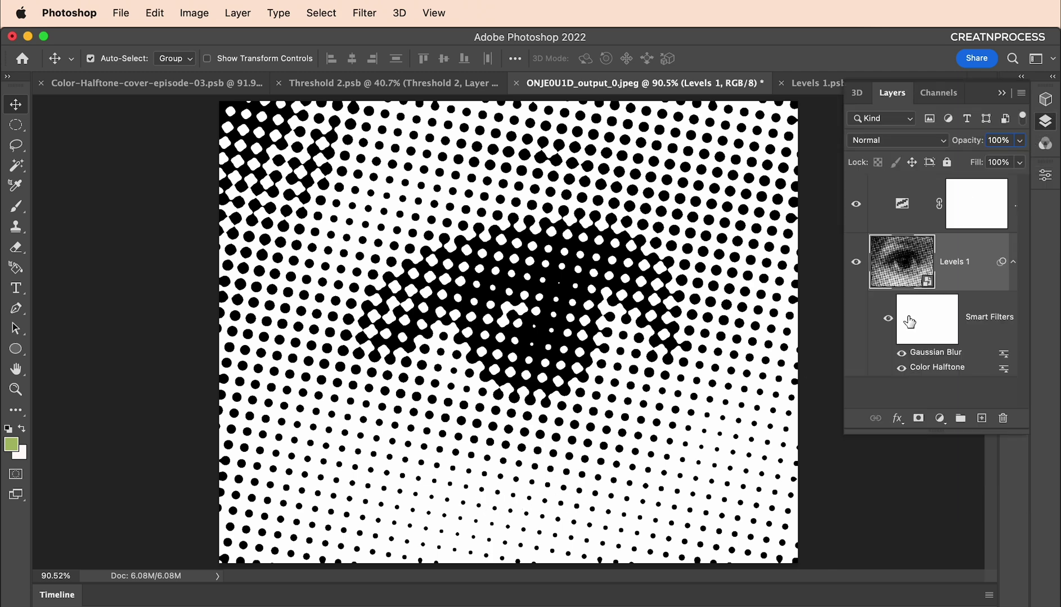
pyautogui.doubleClick(903, 204)
pyautogui.moveTo(870, 309); pyautogui.dragTo(864, 309)
pyautogui.scroll(-3, 804, 332)
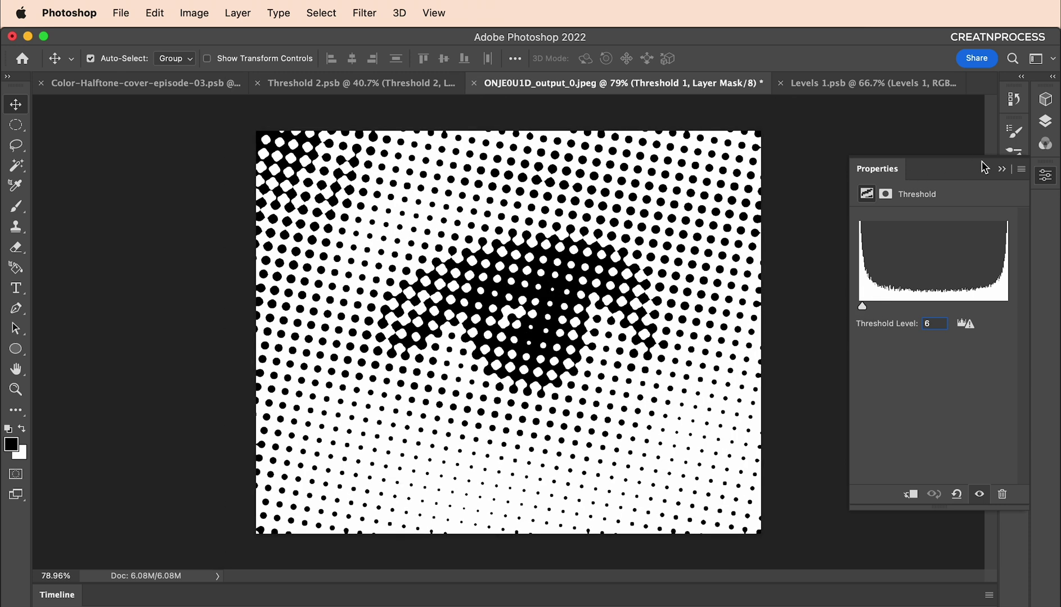
pyautogui.click(1001, 169)
# Step: Draw a circular marquee selection around the eye and apply it as a layer mask on the Levels 1 layer
pyautogui.click(1047, 125)
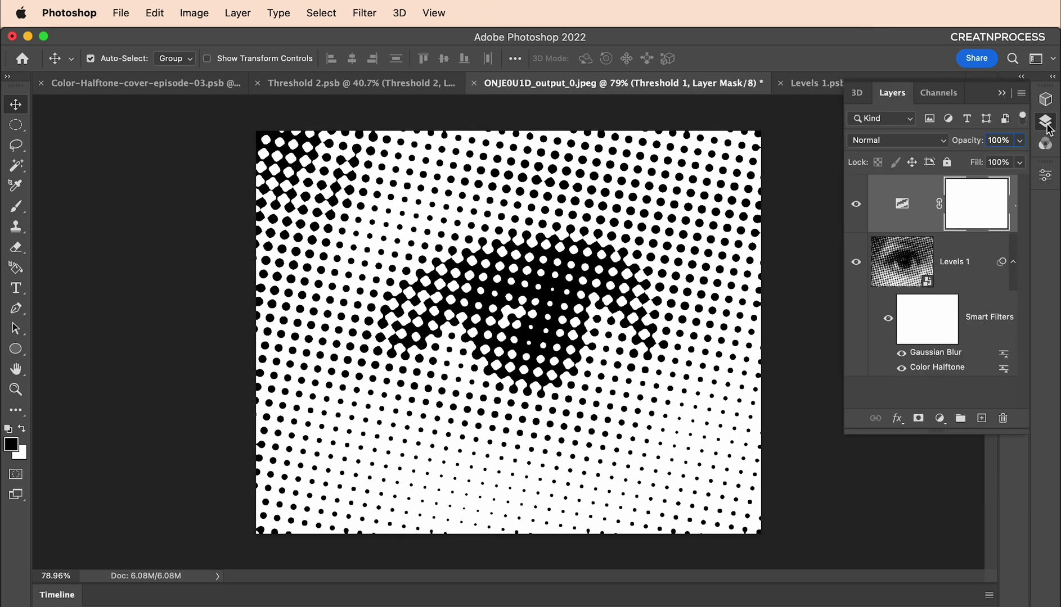
pyautogui.click(918, 276)
pyautogui.moveTo(15, 124); pyautogui.dragTo(69, 144)
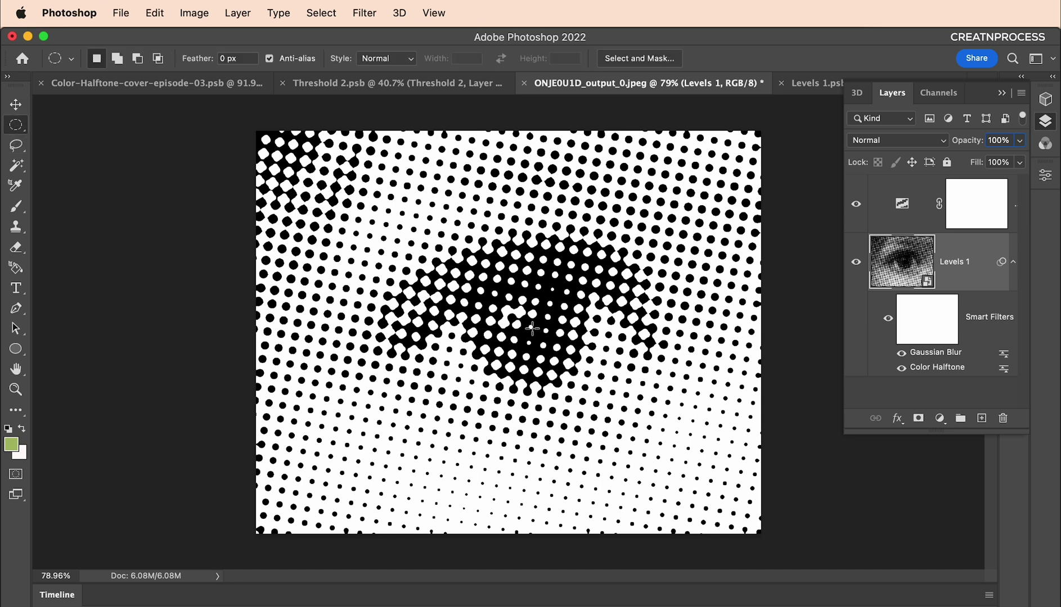
pyautogui.moveTo(532, 329); pyautogui.dragTo(682, 539)
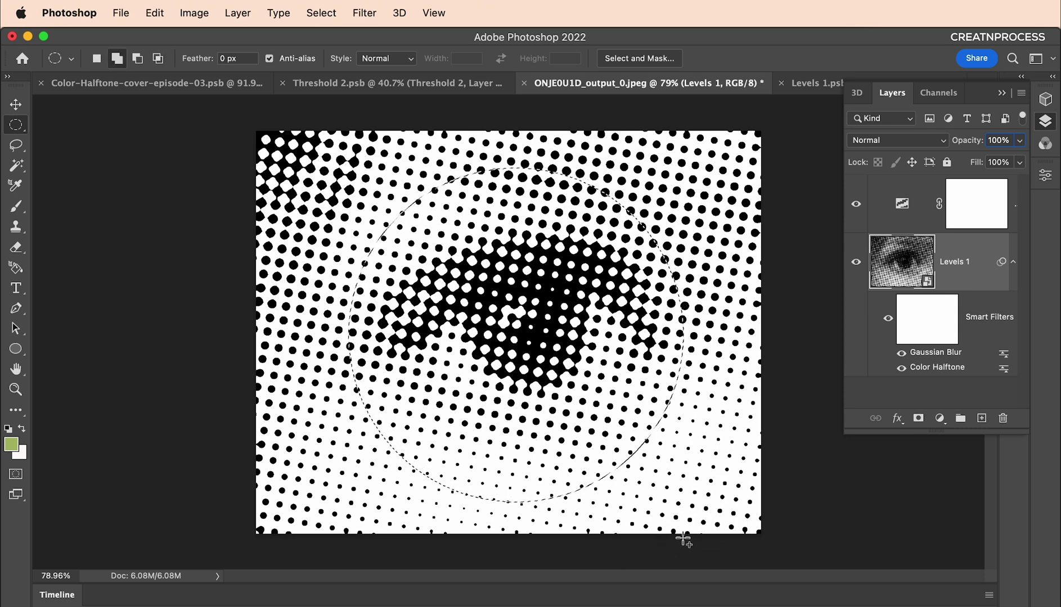
pyautogui.click(917, 418)
pyautogui.scroll(-5, 500, 317)
pyautogui.scroll(2, 500, 316)
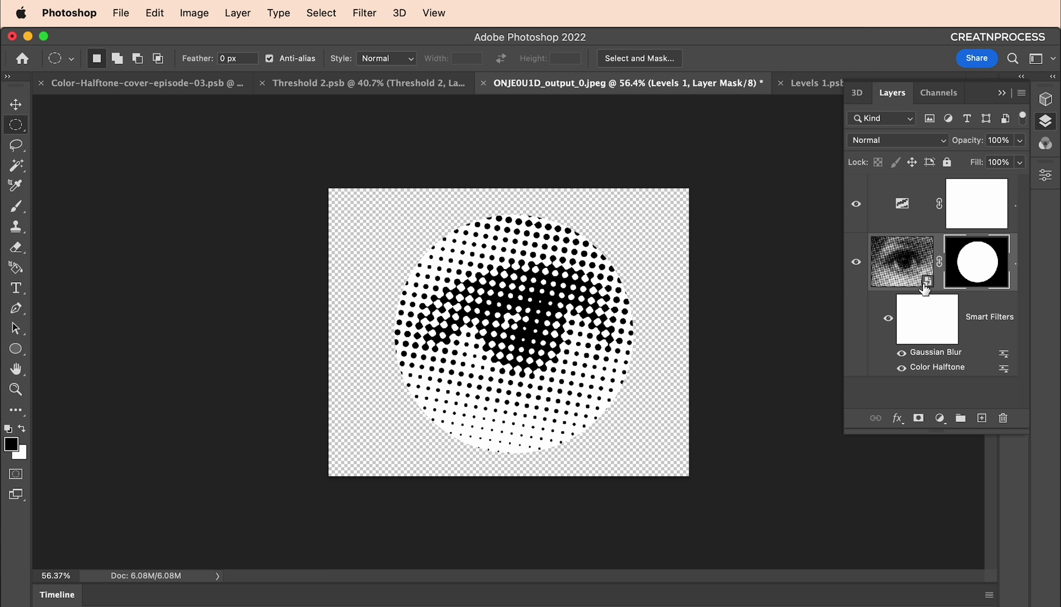
# Step: Unlink the Levels 1 layer from its circular mask, move the eye slightly lower within the circle, and relink the mask
pyautogui.click(938, 263)
pyautogui.press('v')
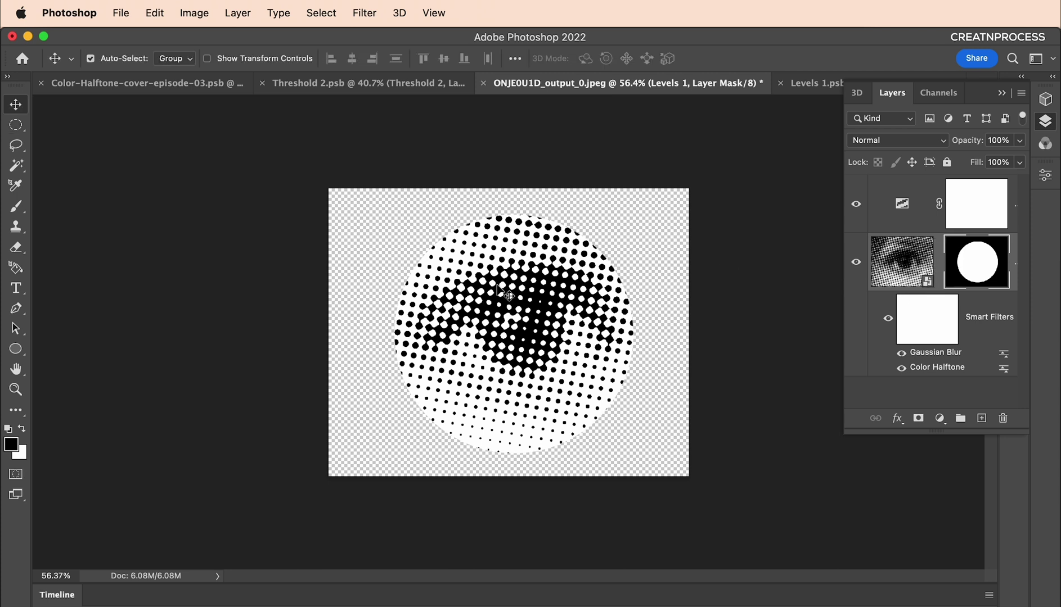
pyautogui.moveTo(529, 315); pyautogui.dragTo(496, 341)
pyautogui.click(902, 262)
pyautogui.scroll(-2, 506, 343)
pyautogui.scroll(6, 523, 349)
pyautogui.scroll(-1, 540, 354)
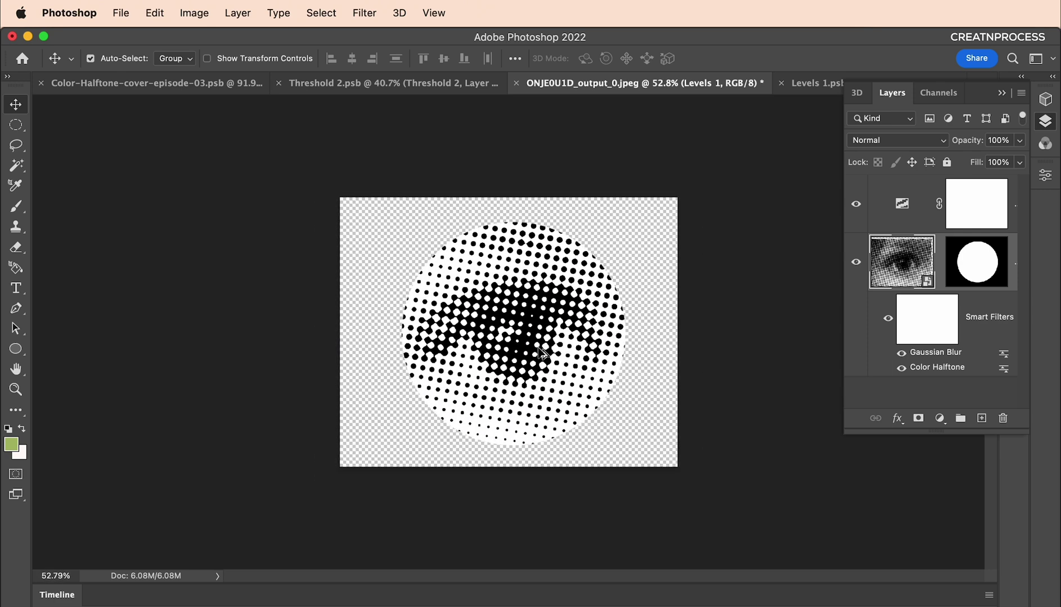
pyautogui.click(939, 262)
# Step: Add a new layer beneath the masked eye layer and fill it with the green foreground color
pyautogui.scroll(-10, 563, 322)
pyautogui.scroll(5, 559, 320)
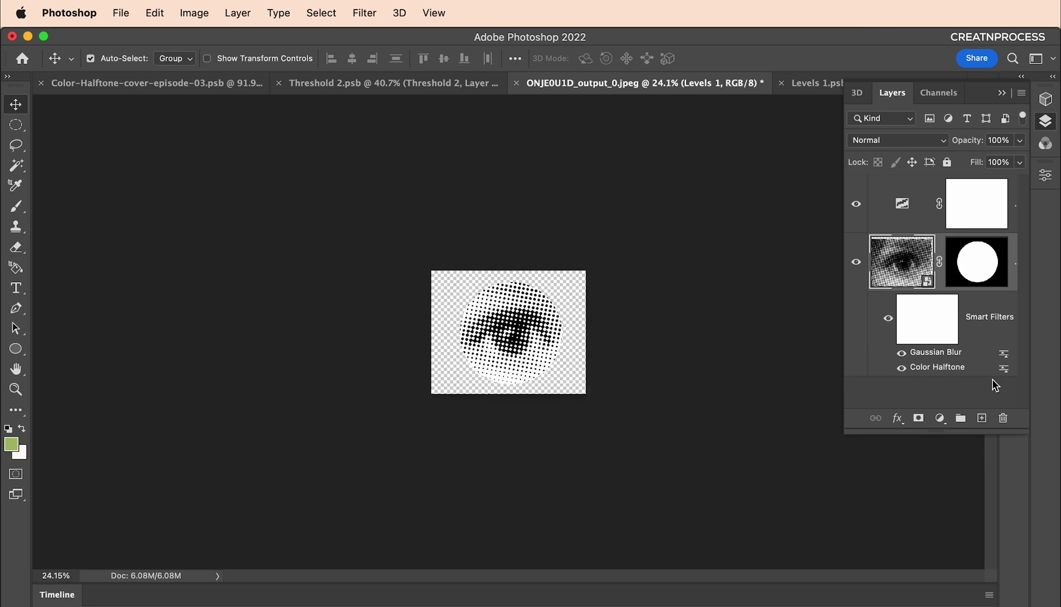
pyautogui.click(980, 419)
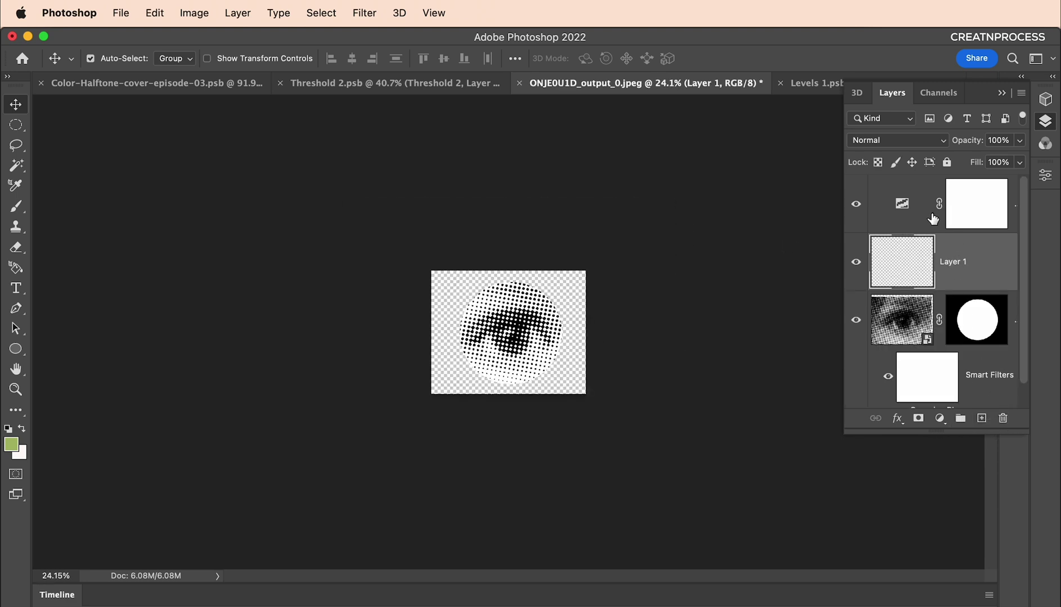
pyautogui.moveTo(928, 277); pyautogui.dragTo(920, 391)
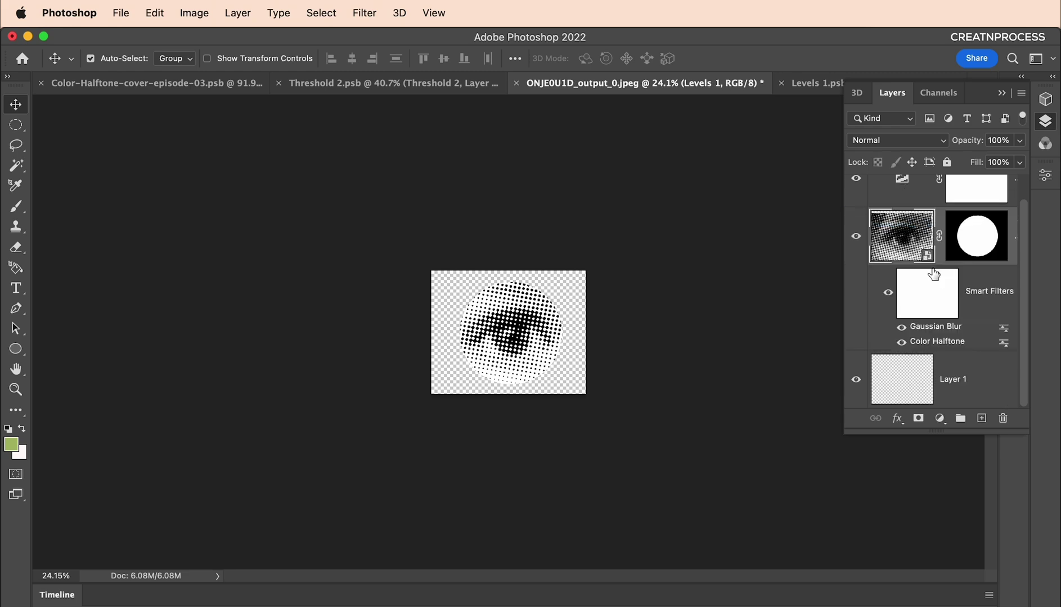
pyautogui.click(926, 391)
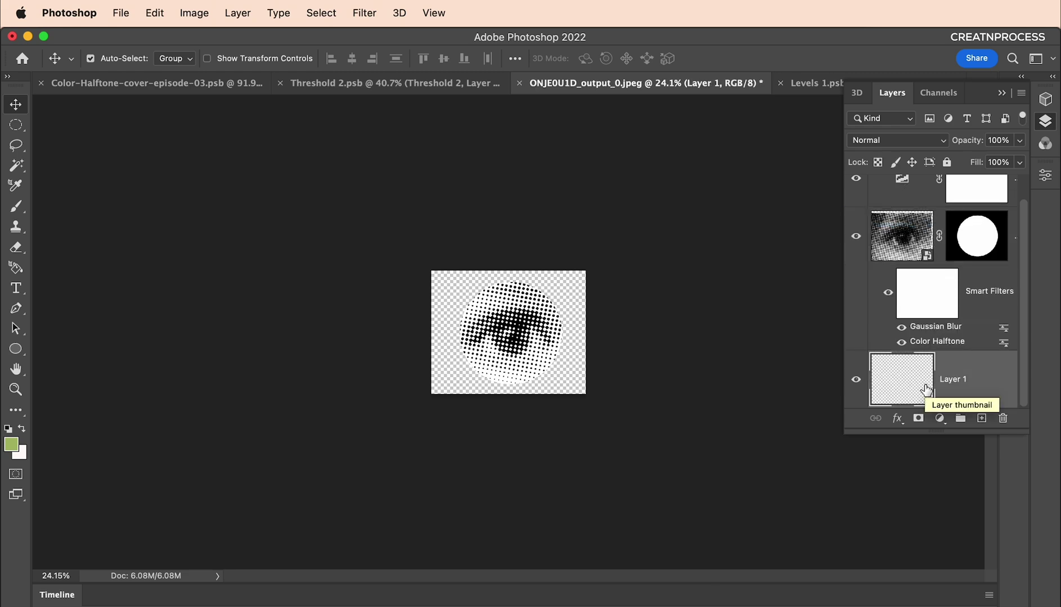
pyautogui.hotkey('alt', 'BackSpace')
pyautogui.scroll(5, 563, 295)
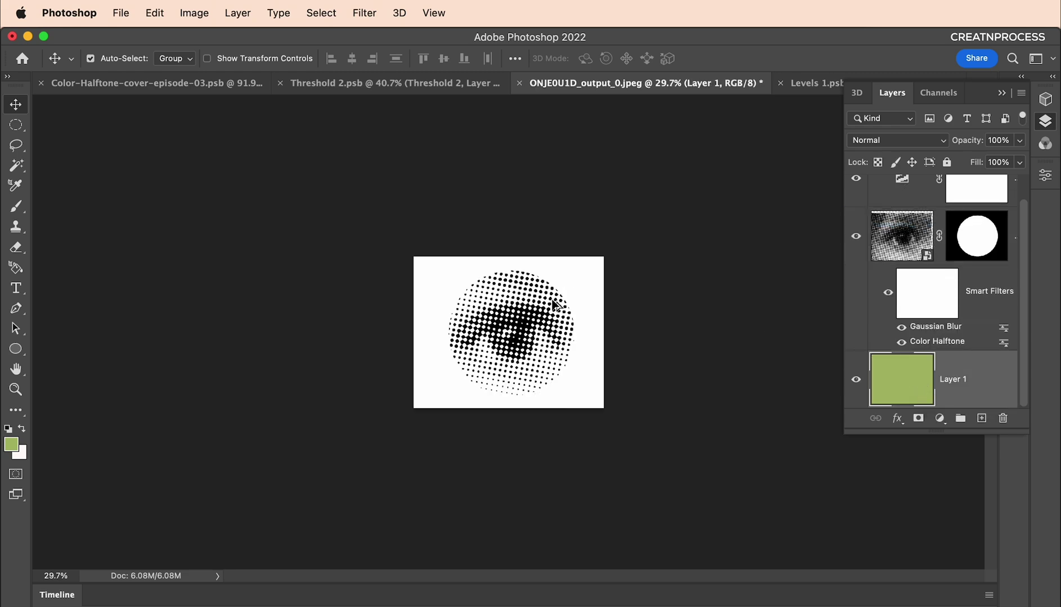
pyautogui.scroll(-3, 544, 346)
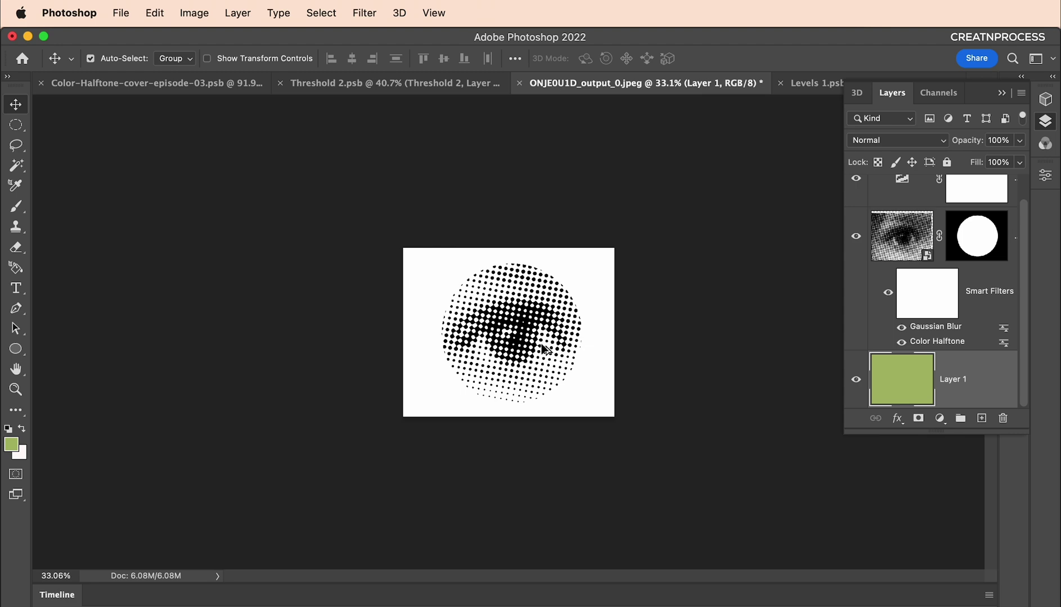
# Step: View the finished cover design in Color-Halftone-cover-episode-03.psb for comparison, and return to the eye photo document
pyautogui.click(138, 86)
pyautogui.scroll(-5, 524, 340)
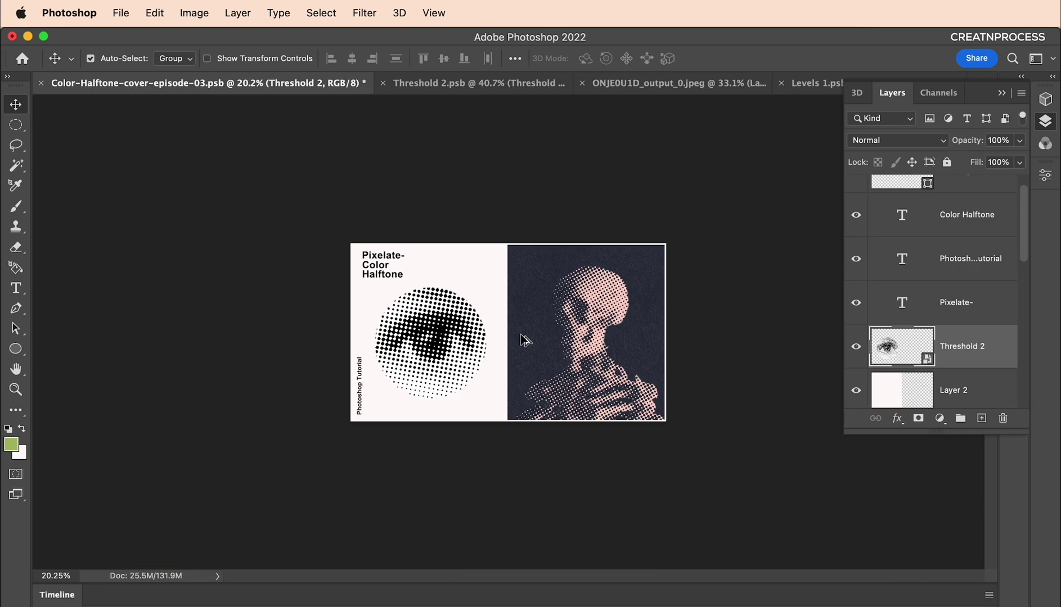
pyautogui.scroll(1, 524, 340)
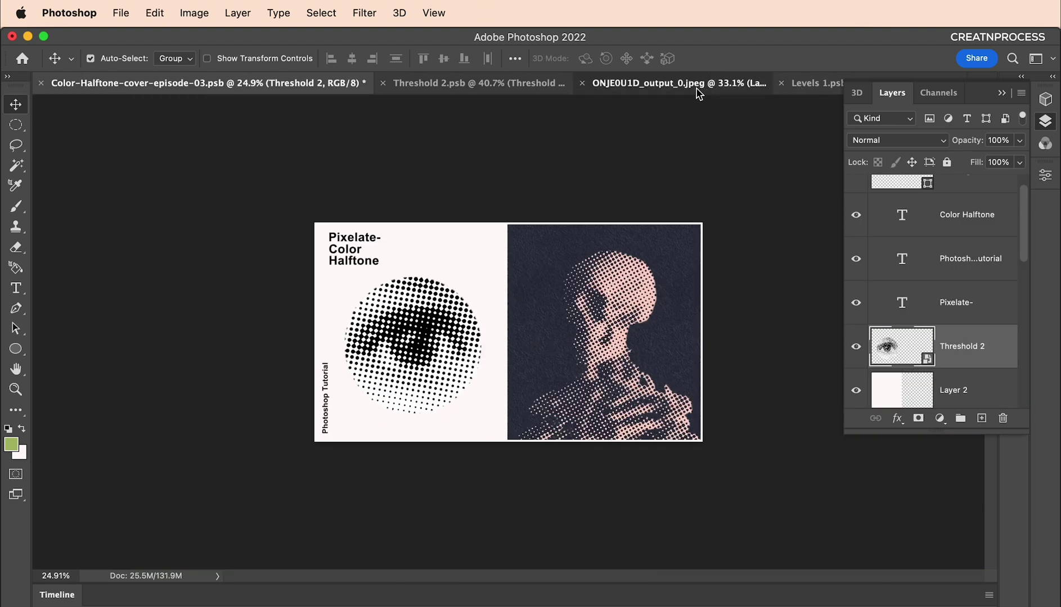
pyautogui.click(702, 86)
pyautogui.scroll(2, 529, 320)
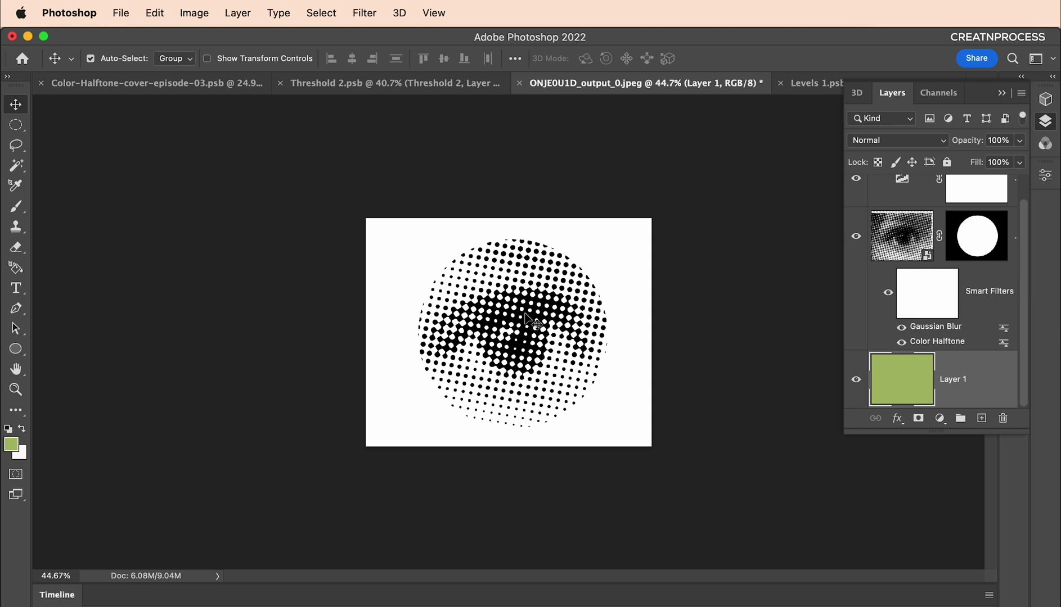
# Step: Set the maximum radius of the eye layer's Color Halftone filter to 34 pixels
pyautogui.doubleClick(931, 342)
pyautogui.click(531, 295)
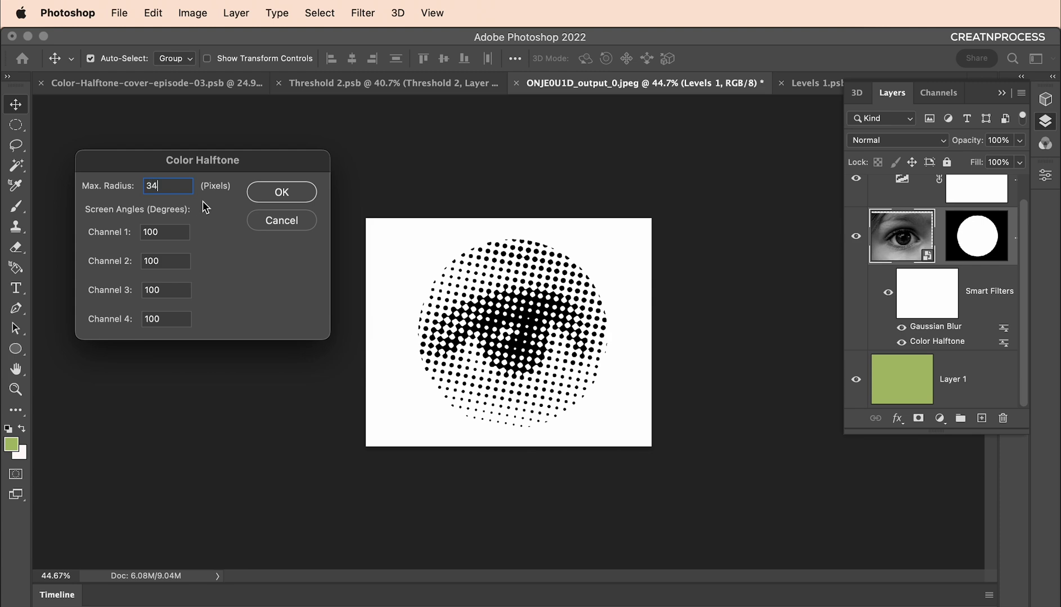
pyautogui.click(281, 192)
pyautogui.scroll(-3, 544, 335)
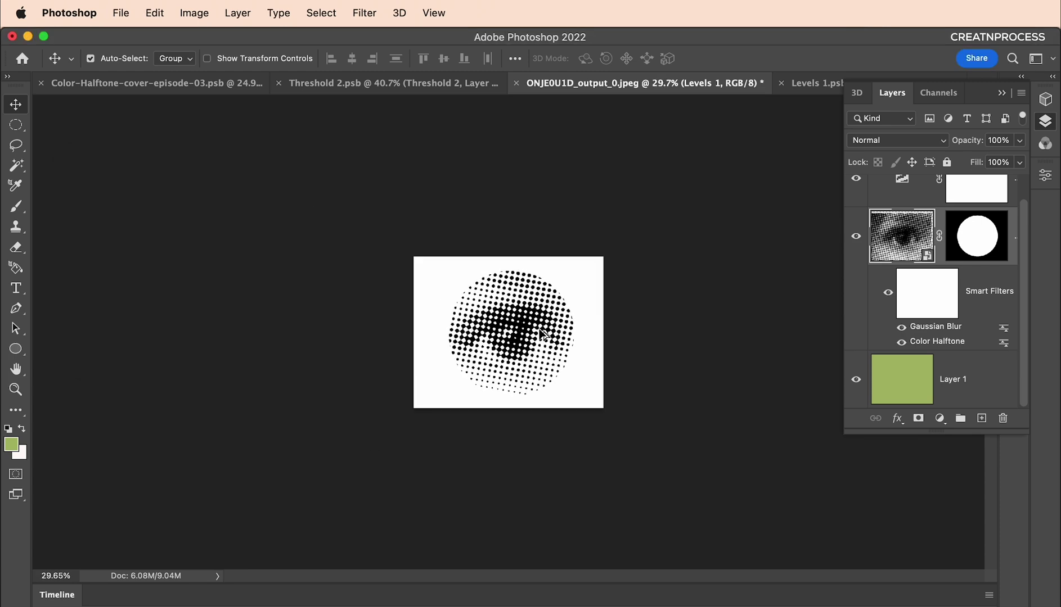
pyautogui.scroll(4, 543, 334)
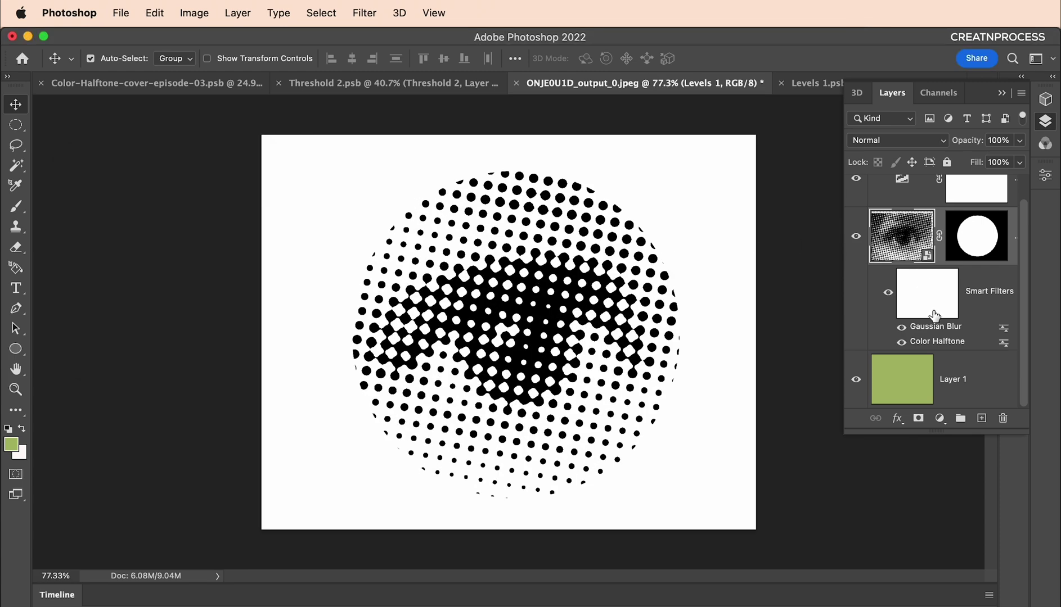
# Step: Try a minimal Gaussian Blur radius on the eye layer, and set the radius to 3.8 pixels
pyautogui.doubleClick(933, 327)
pyautogui.moveTo(785, 419)
pyautogui.mouseDown()
pyautogui.moveTo(811, 416)
pyautogui.moveTo(765, 419)
pyautogui.mouseUp()
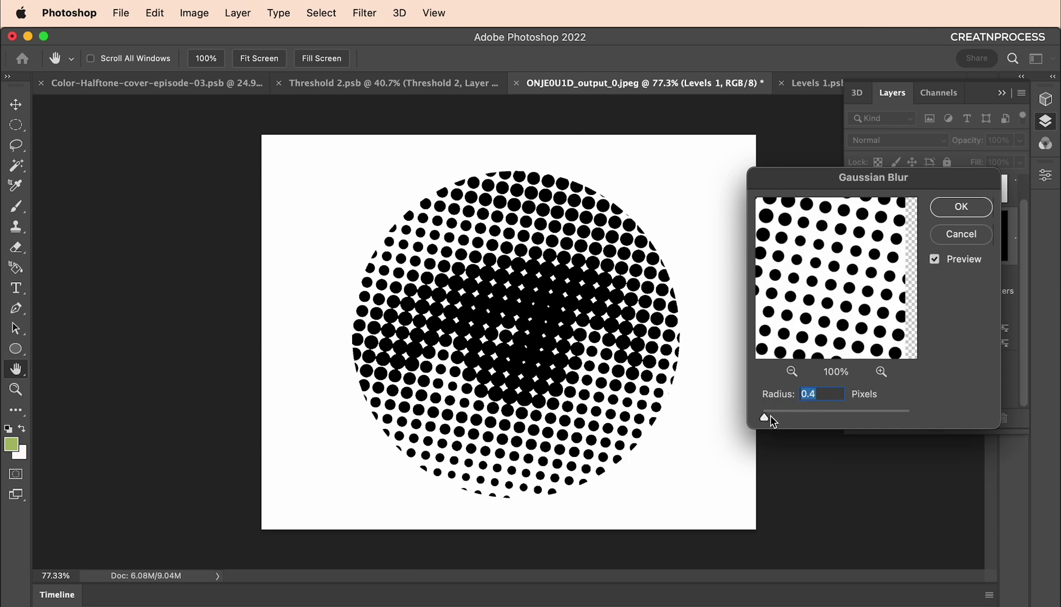
pyautogui.moveTo(770, 419); pyautogui.dragTo(792, 417)
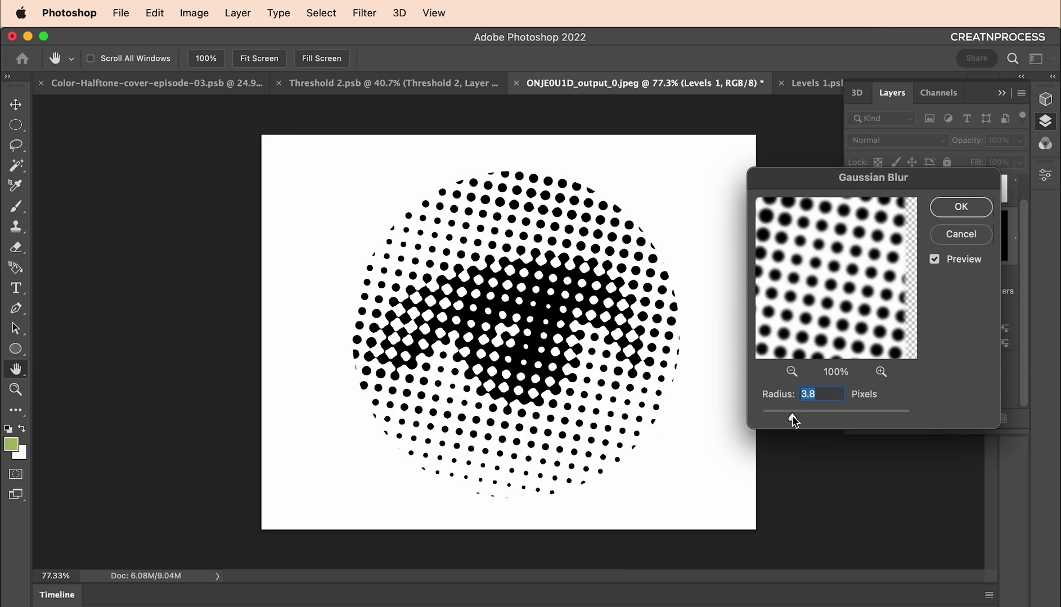
pyautogui.click(961, 206)
pyautogui.scroll(-5, 549, 329)
pyautogui.scroll(5, 592, 329)
pyautogui.scroll(1, 598, 326)
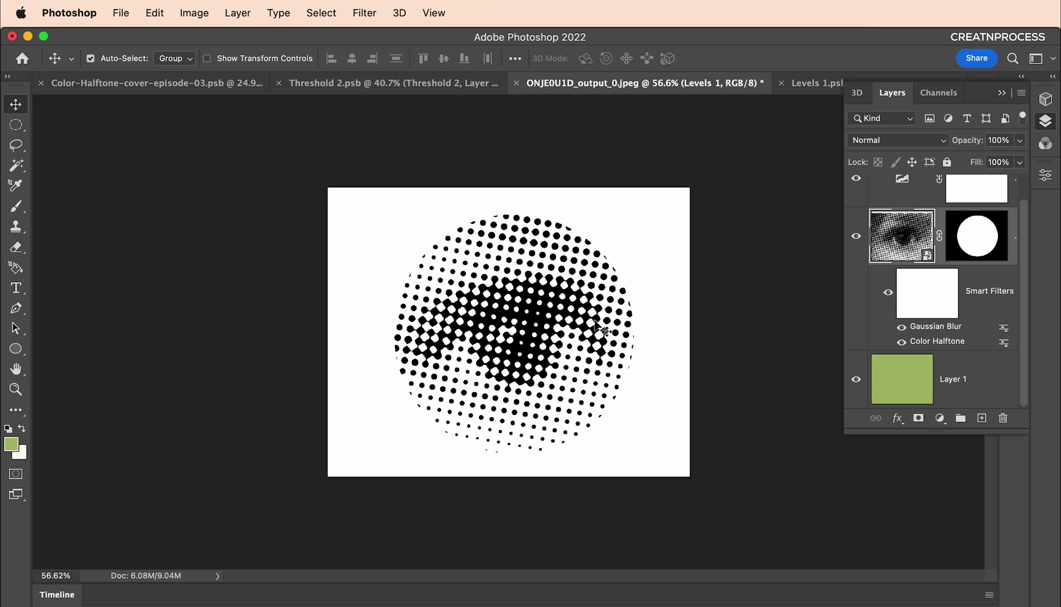
# Step: Examine the halftone eye and skeleton artwork in Color-Halftone-cover-episode-03.psb
pyautogui.click(151, 82)
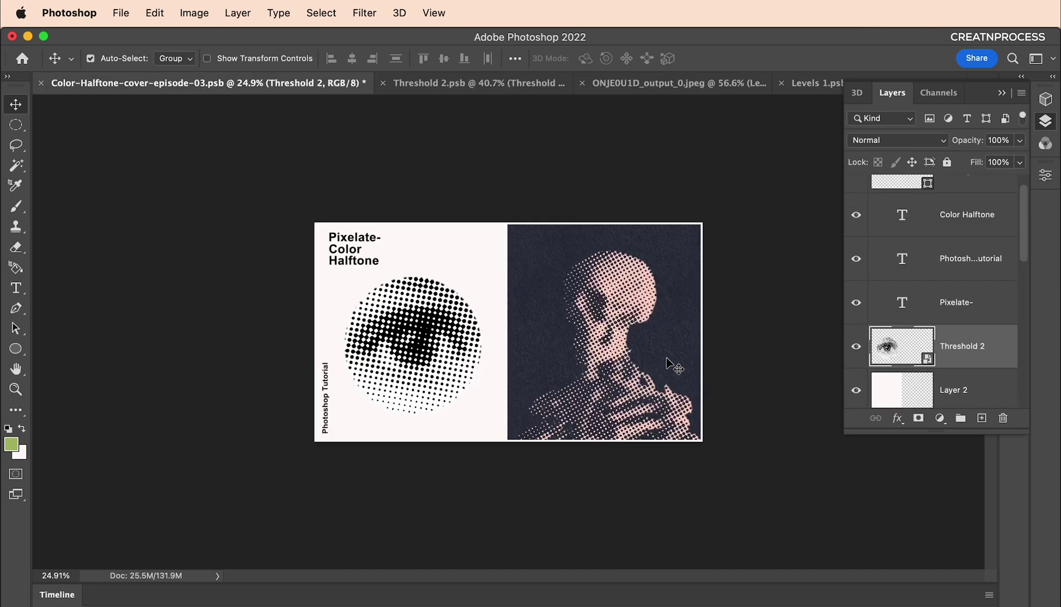
pyautogui.scroll(5, 670, 365)
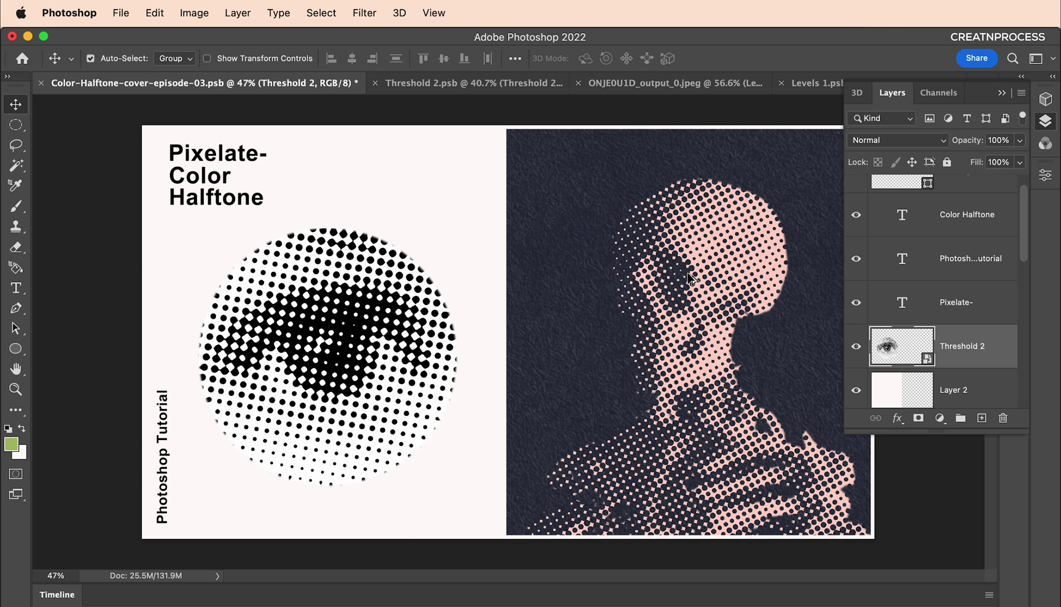
pyautogui.scroll(-2, 703, 303)
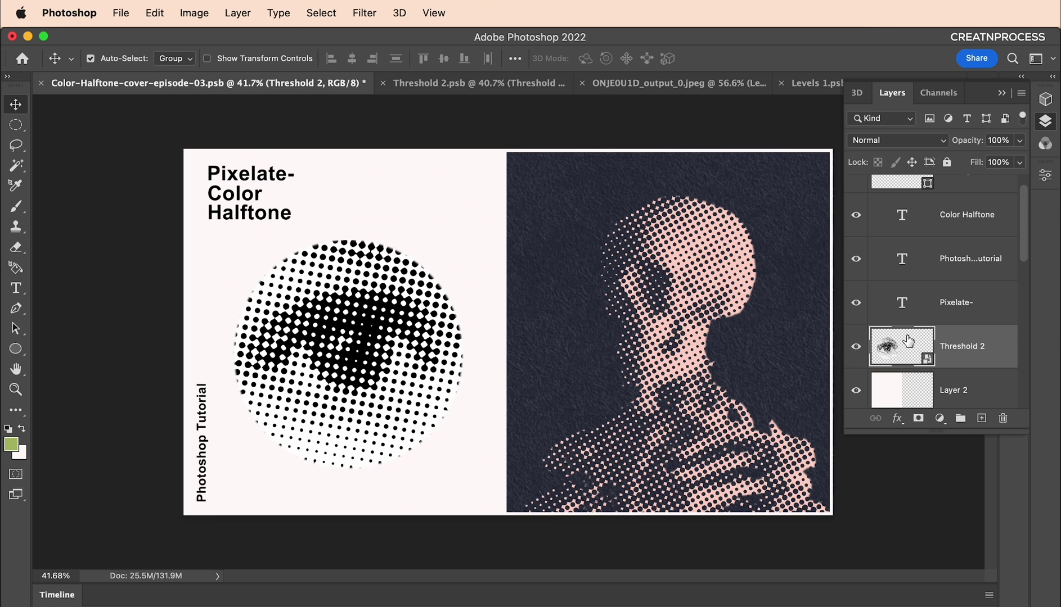
# Step: Hide the clipped adjustment, the pink fill and the Color Fill 3 layers above the skeleton layer in the cover design
pyautogui.scroll(-6, 908, 340)
pyautogui.scroll(-4, 906, 340)
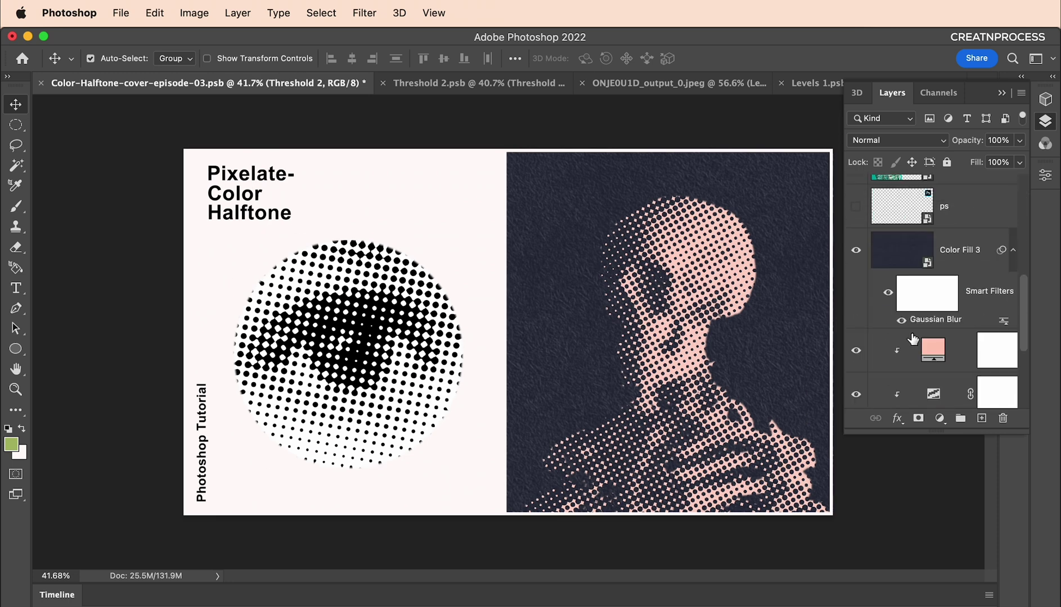
pyautogui.click(924, 333)
pyautogui.scroll(-1, 920, 334)
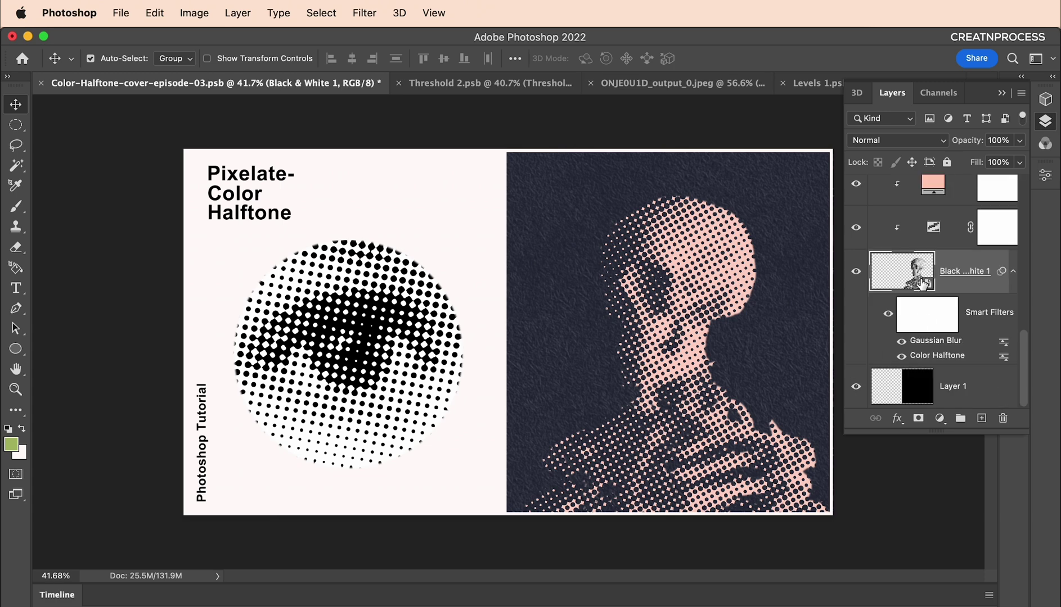
pyautogui.click(856, 228)
pyautogui.scroll(1, 857, 222)
pyautogui.click(855, 216)
pyautogui.scroll(2, 860, 231)
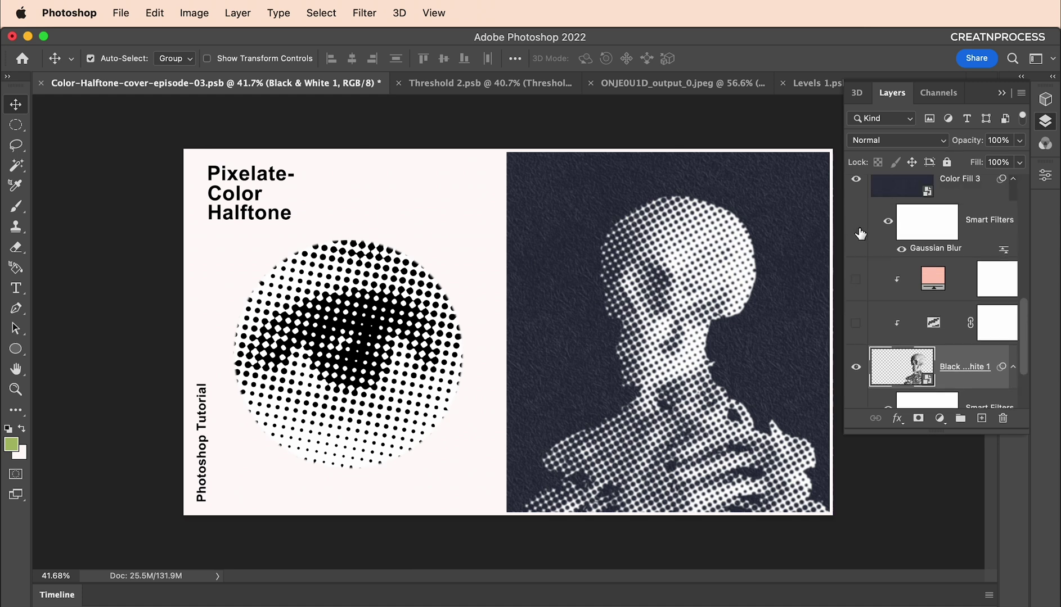
pyautogui.click(856, 192)
pyautogui.scroll(-1, 897, 287)
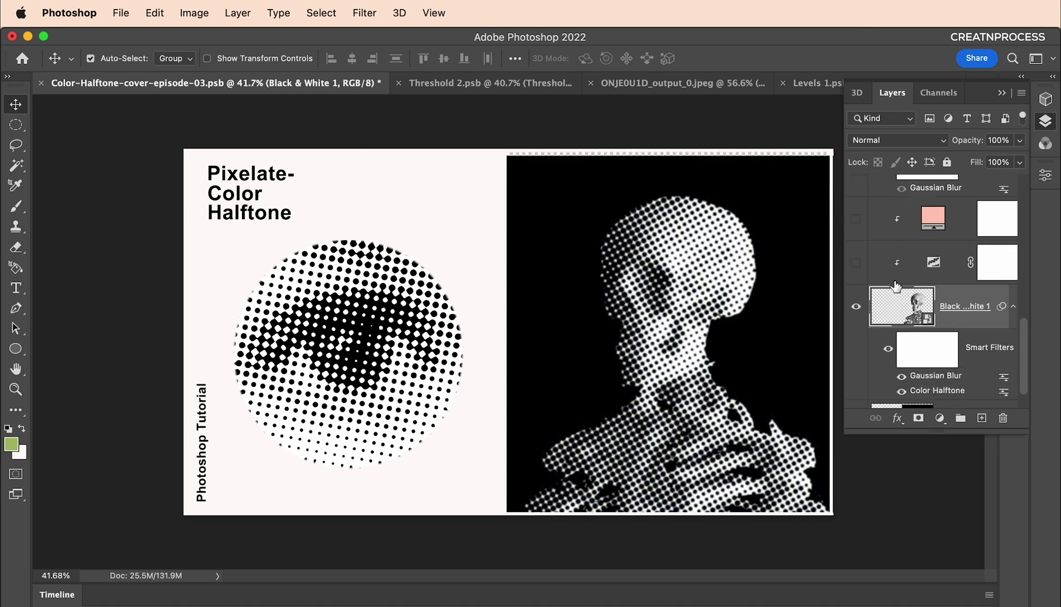
# Step: Compare the skeleton layer with its smart filters off and on, and switch off its Gaussian Blur
pyautogui.click(887, 349)
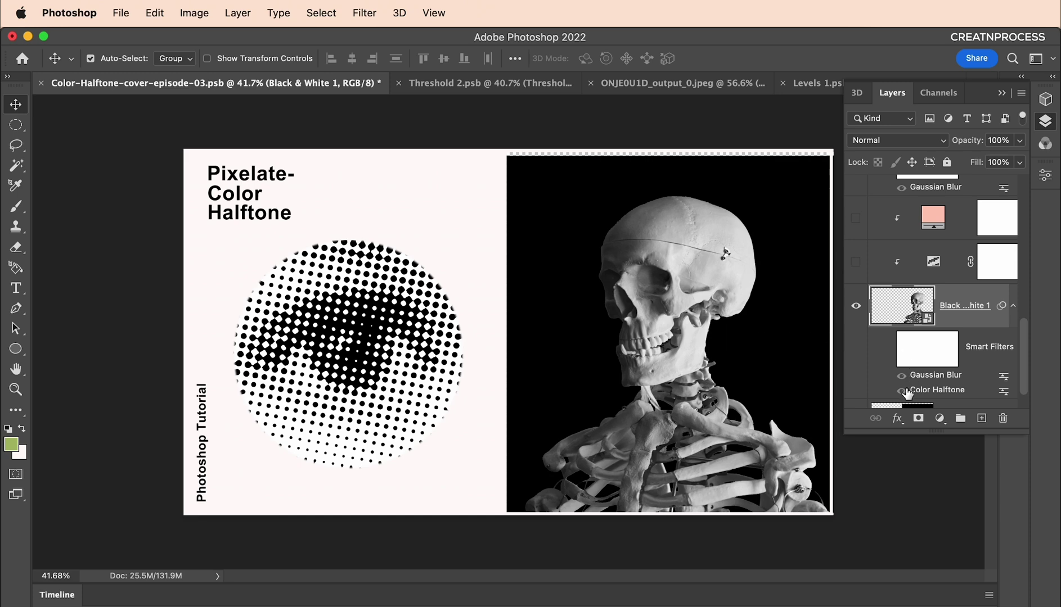
pyautogui.click(888, 347)
pyautogui.click(901, 376)
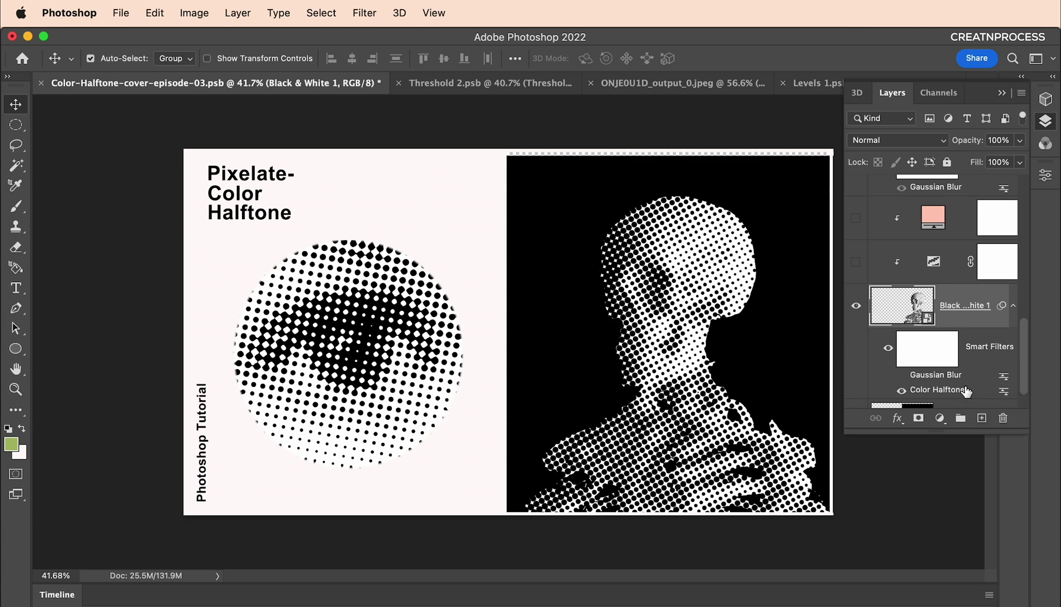
# Step: Show the clipped adjustment layer, re-enable the skeleton's Gaussian Blur and review its radius without changing it
pyautogui.click(856, 261)
pyautogui.click(902, 376)
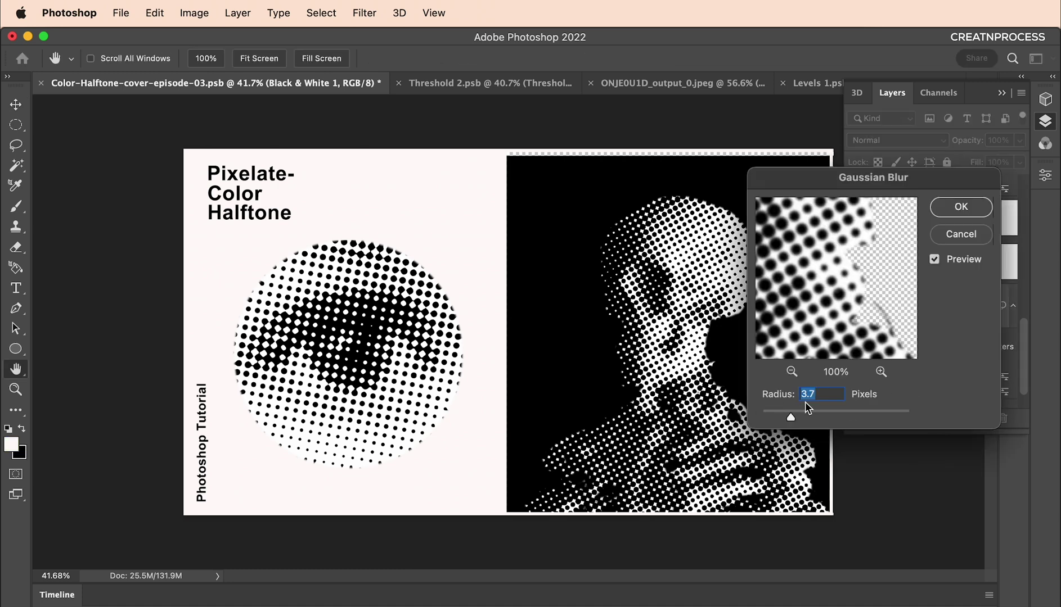
pyautogui.moveTo(789, 417)
pyautogui.mouseDown()
pyautogui.moveTo(808, 416)
pyautogui.moveTo(774, 414)
pyautogui.moveTo(789, 415)
pyautogui.mouseUp()
pyautogui.click(972, 242)
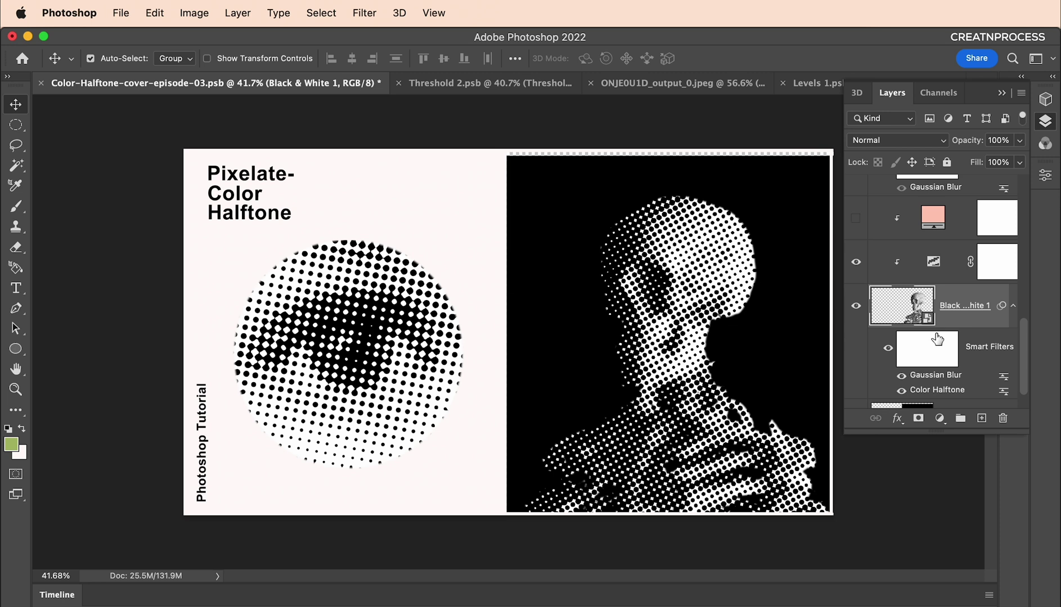
# Step: Make the pink fill and the Color Fill 3 texture layers above the skeleton visible again
pyautogui.click(855, 219)
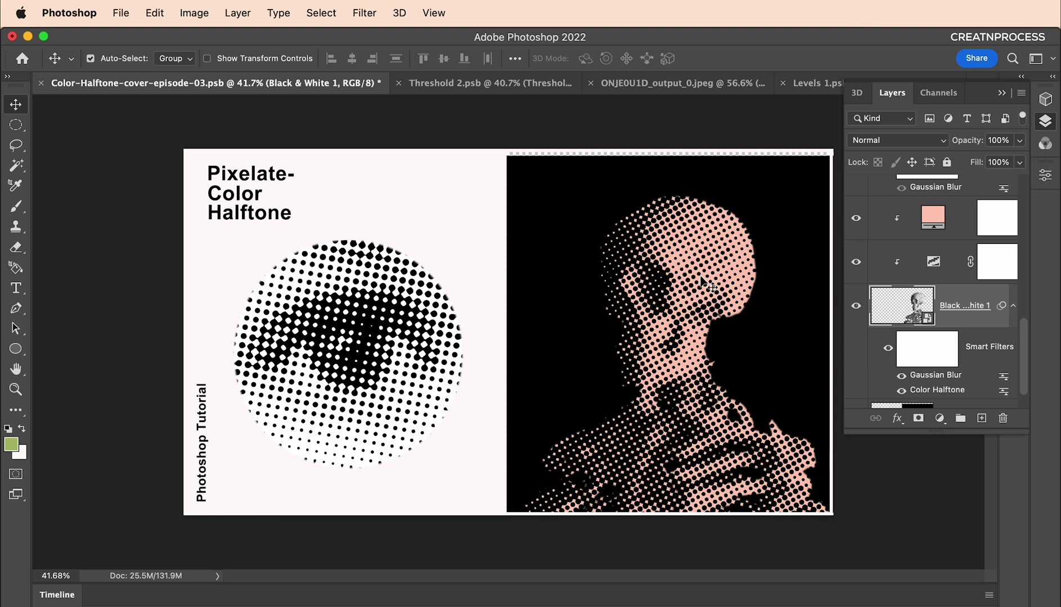
pyautogui.scroll(3, 870, 283)
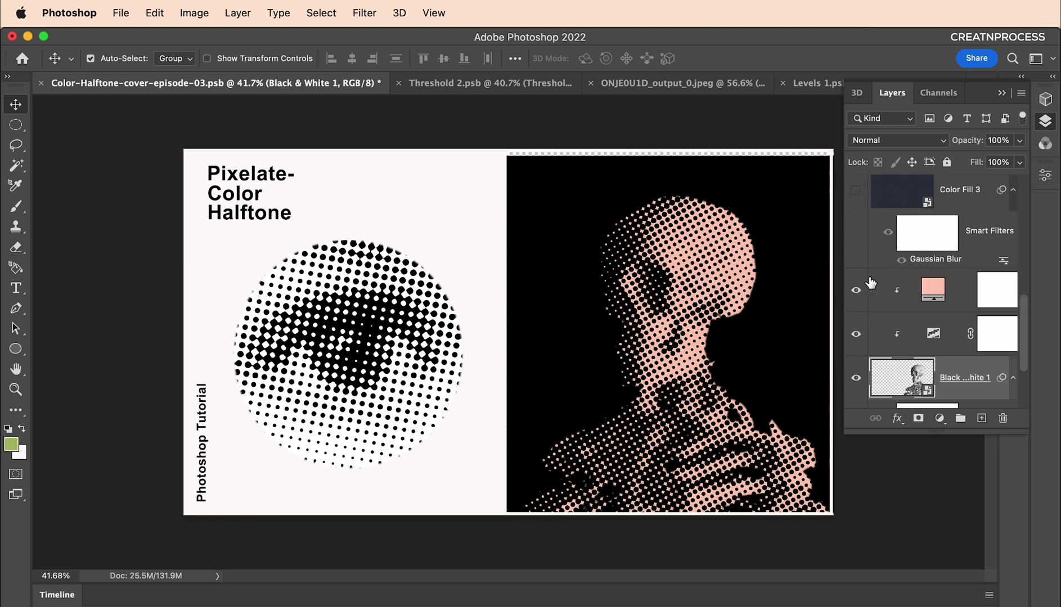
pyautogui.click(853, 190)
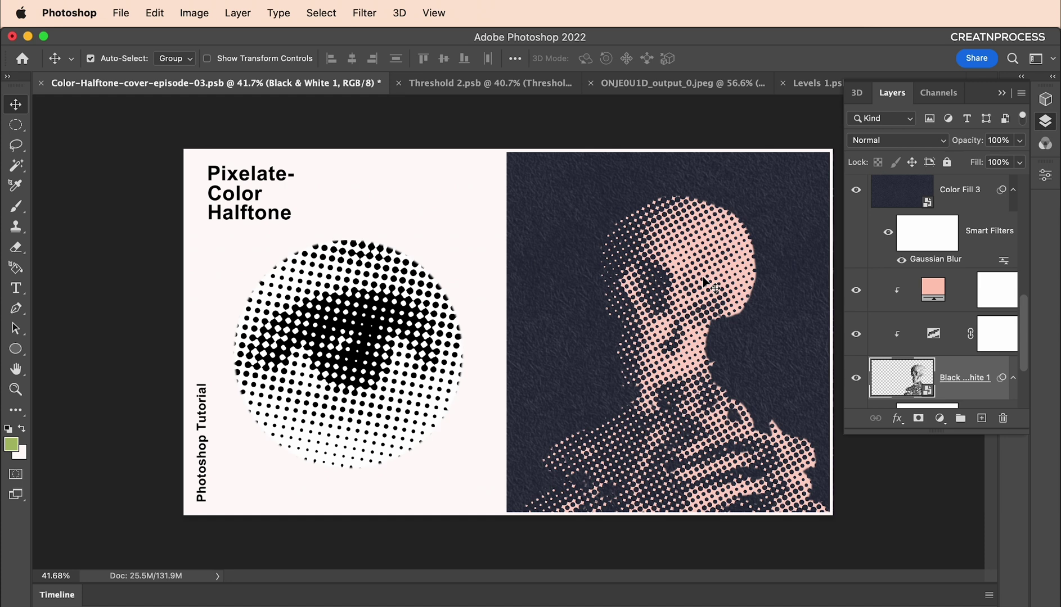
# Step: Switch to Finder and open the skeleton photo pexels-enginakyurt-2678059.jpg in Adobe Photoshop 2022
pyautogui.press('super+Tab')
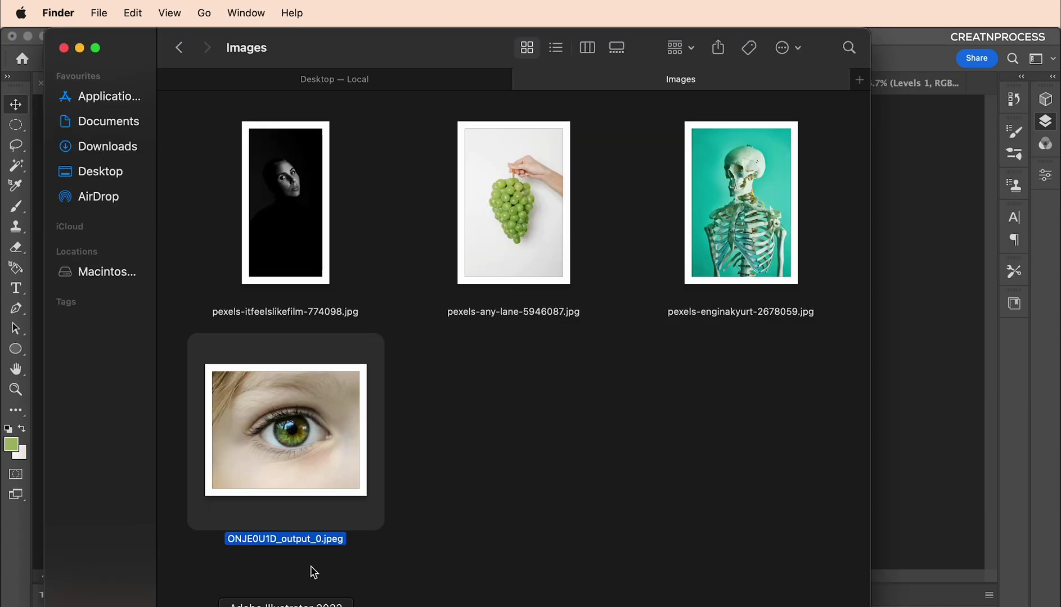
pyautogui.rightClick(738, 248)
pyautogui.moveTo(800, 278)
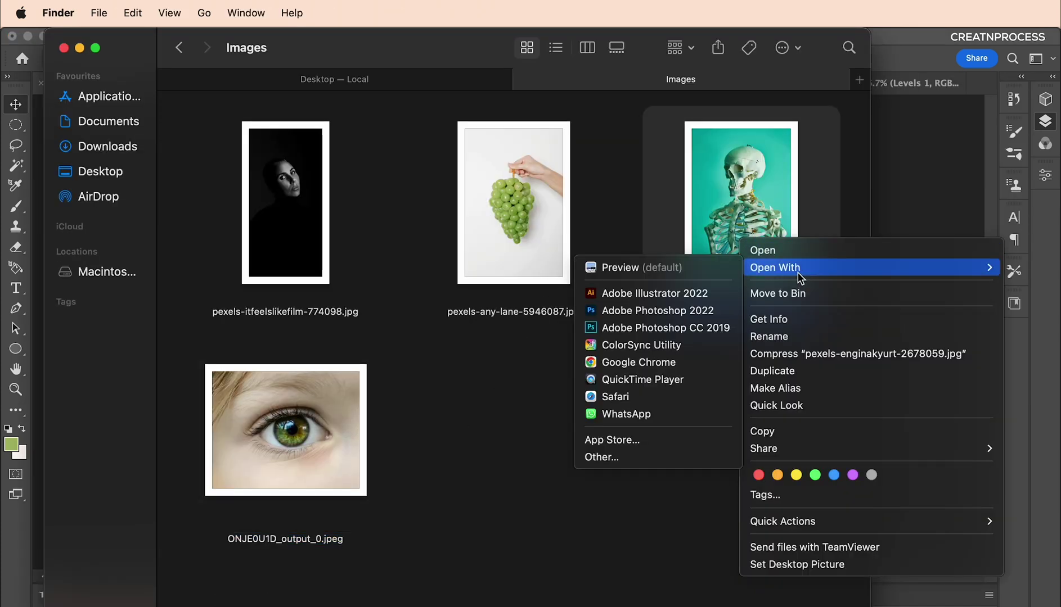
pyautogui.click(655, 310)
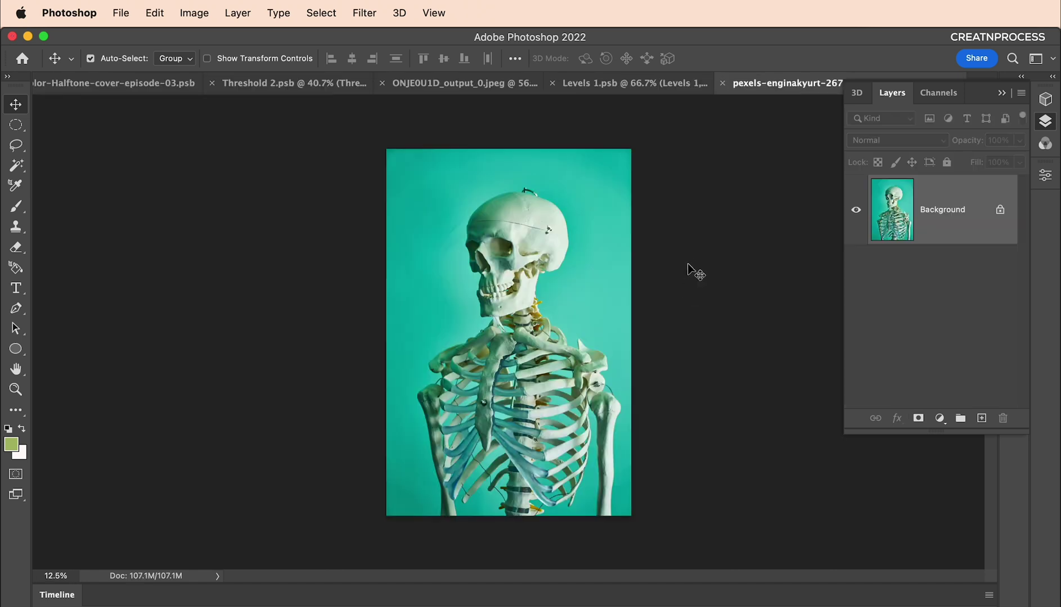
# Step: Unlock the skeleton photo's Background layer to make it a regular layer
pyautogui.scroll(3, 561, 276)
pyautogui.scroll(-1, 565, 281)
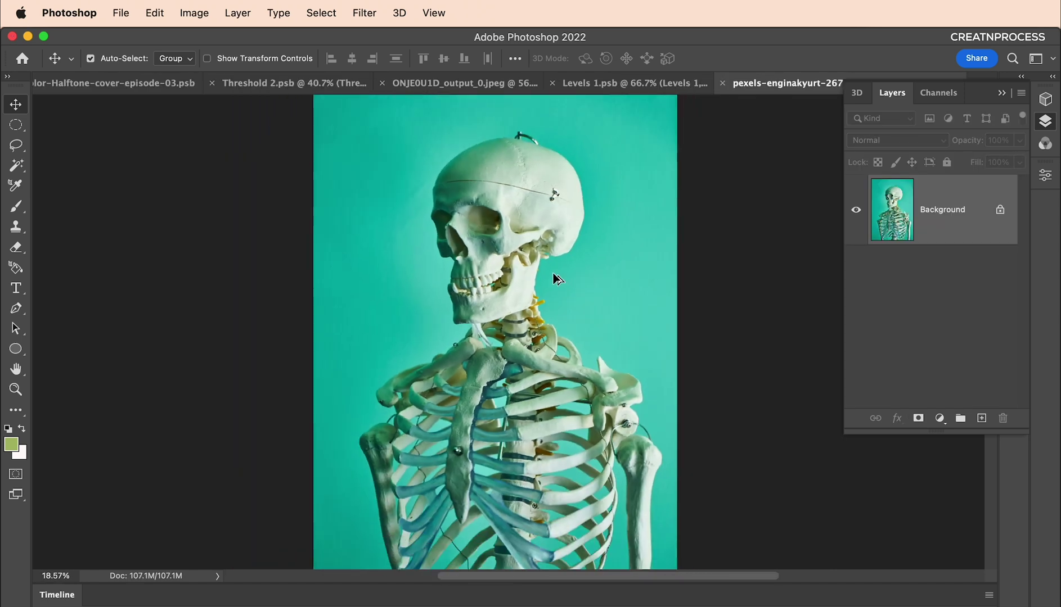
pyautogui.scroll(-2, 557, 278)
pyautogui.scroll(1, 551, 247)
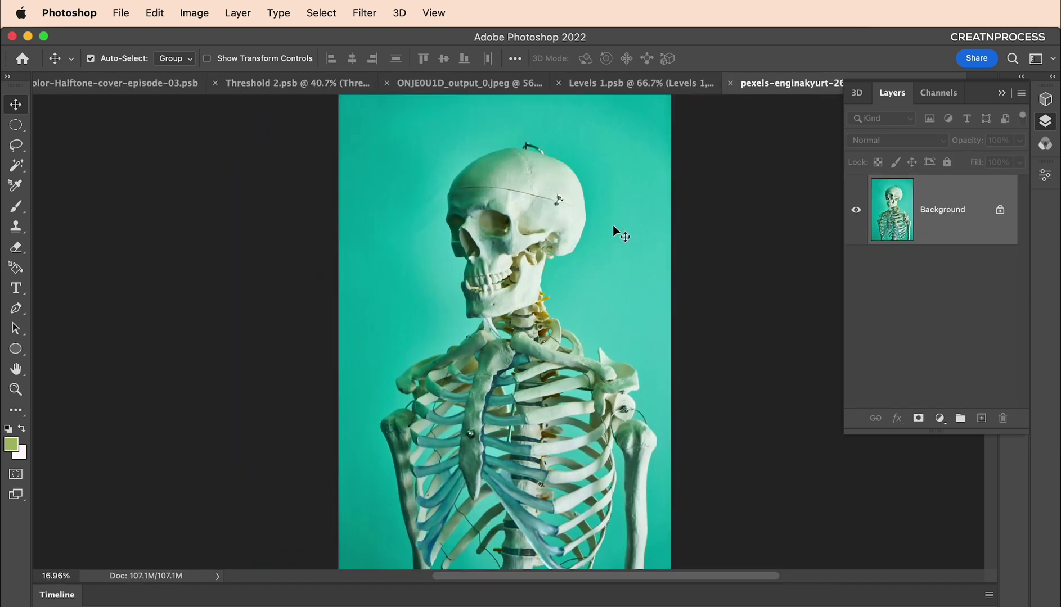
pyautogui.click(1000, 217)
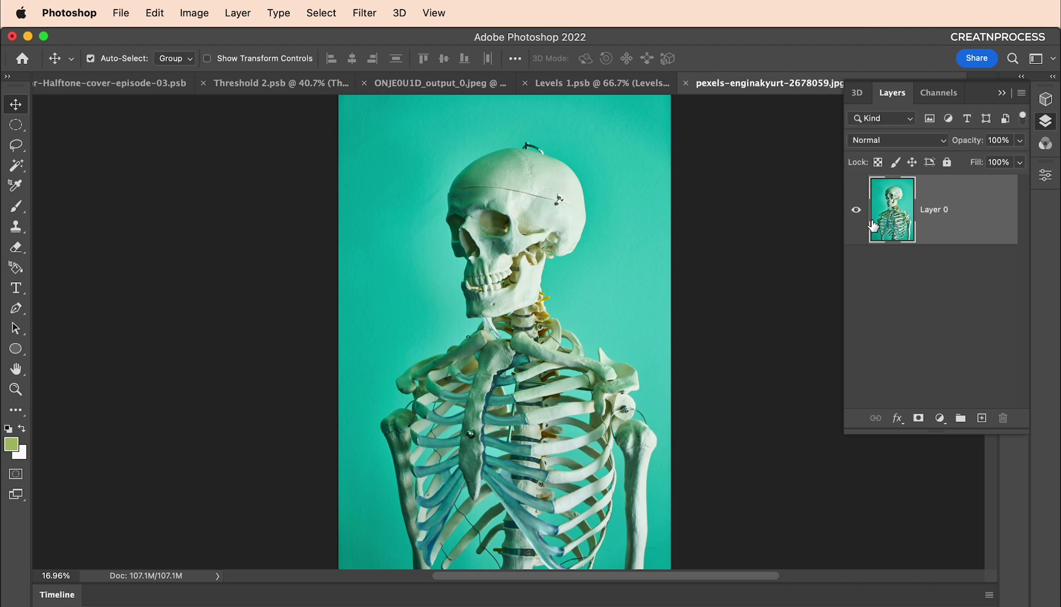
# Step: Select the skeleton with the Quick Selection Tool, following the outer outline of the skull, ribcage and arms
pyautogui.click(17, 168)
pyautogui.rightClick(17, 168)
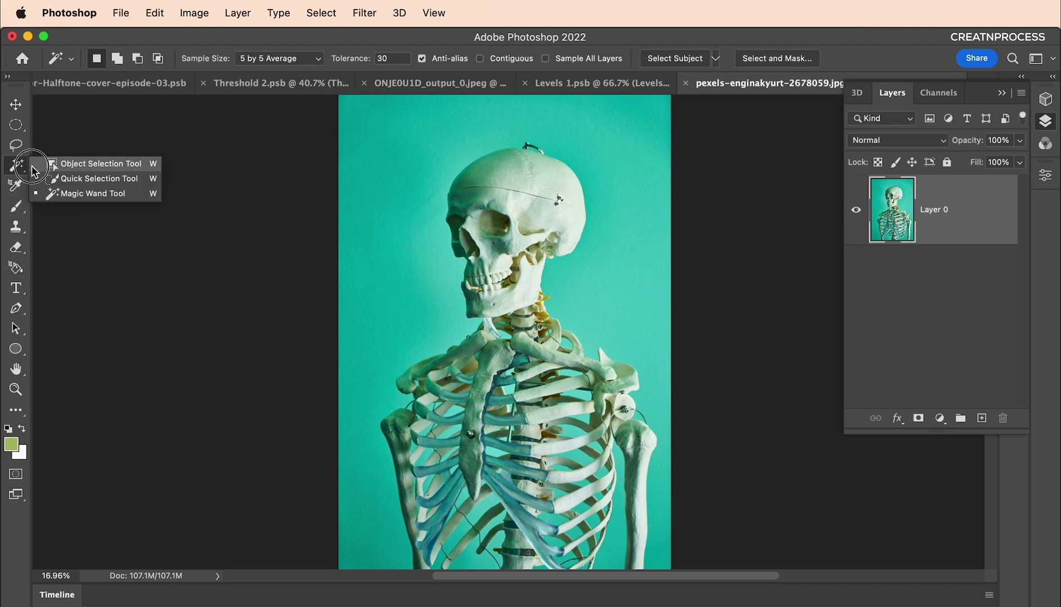
pyautogui.click(47, 178)
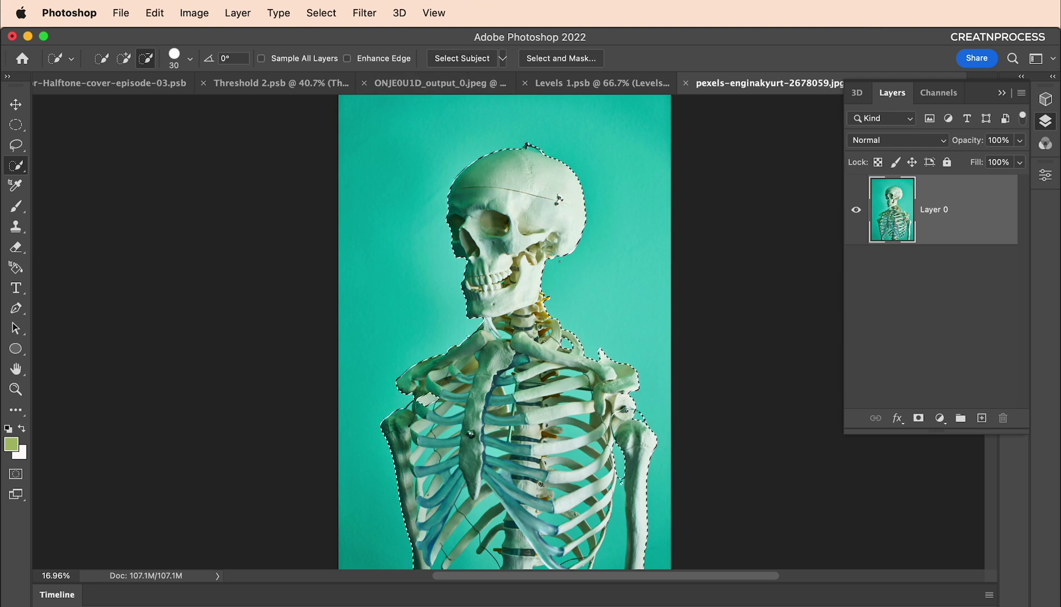
pyautogui.scroll(3, 533, 332)
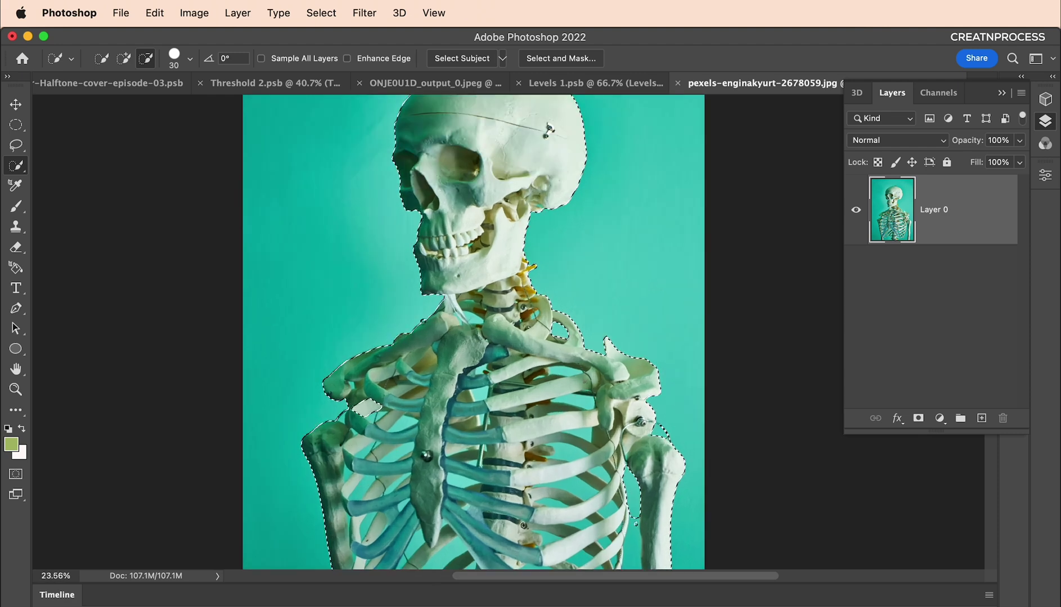
pyautogui.scroll(-5, 534, 331)
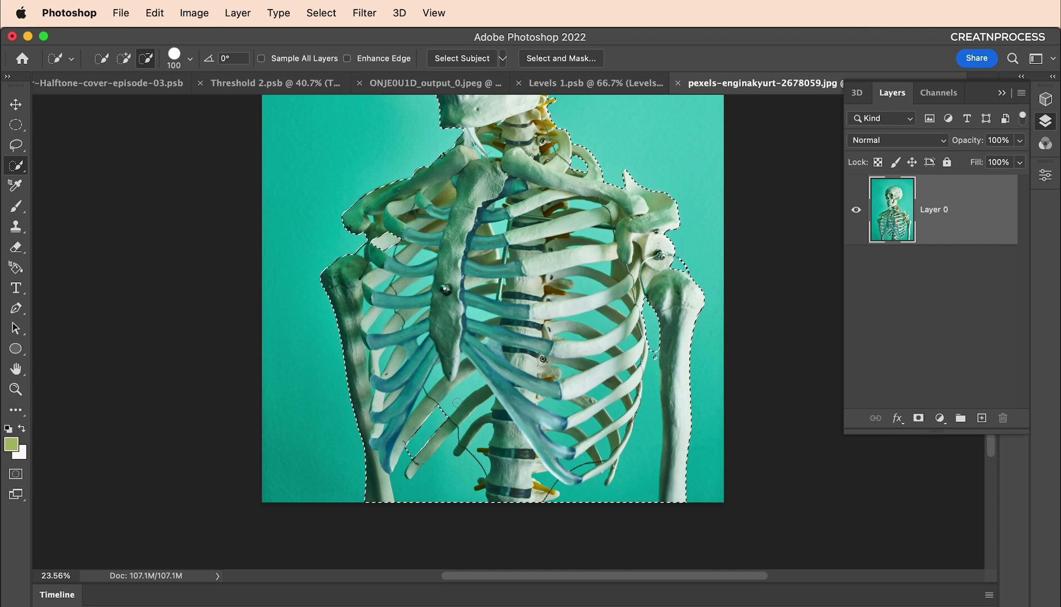
# Step: Subtract the teal background showing between the ribs from the selection with the Magic Wand Tool
pyautogui.rightClick(15, 165)
pyautogui.click(67, 191)
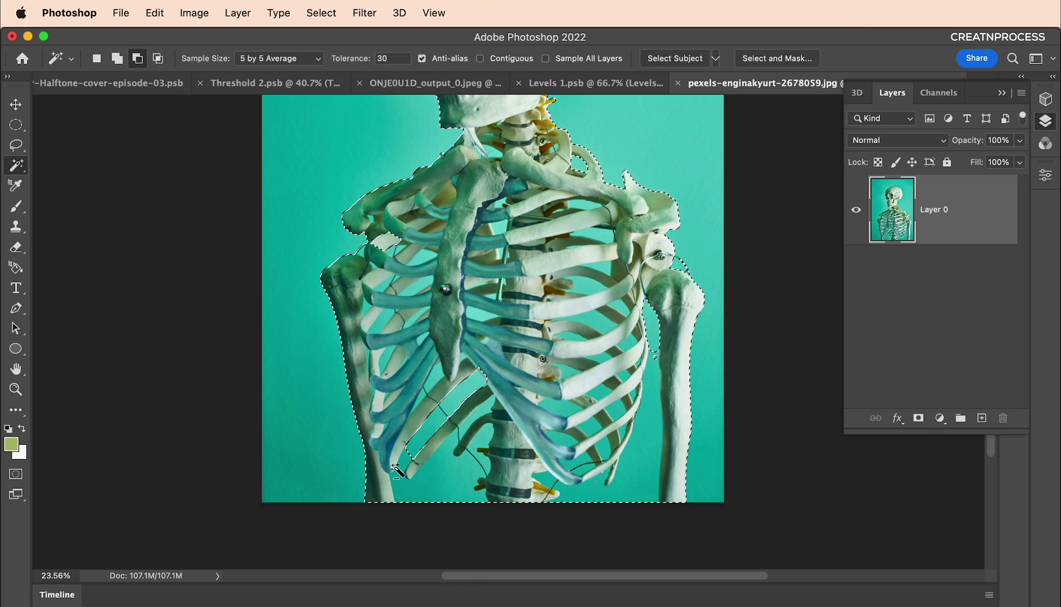
pyautogui.click(398, 487)
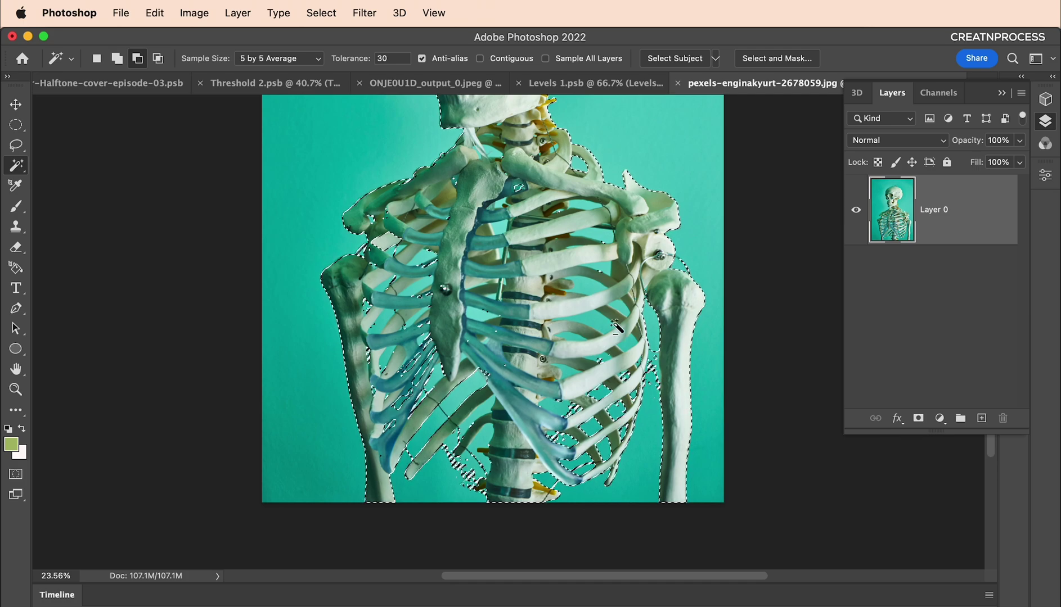
# Step: Examine the selection edges around the ribs, sternum and blue cartilage at close range for stray or missing areas
pyautogui.scroll(5, 588, 284)
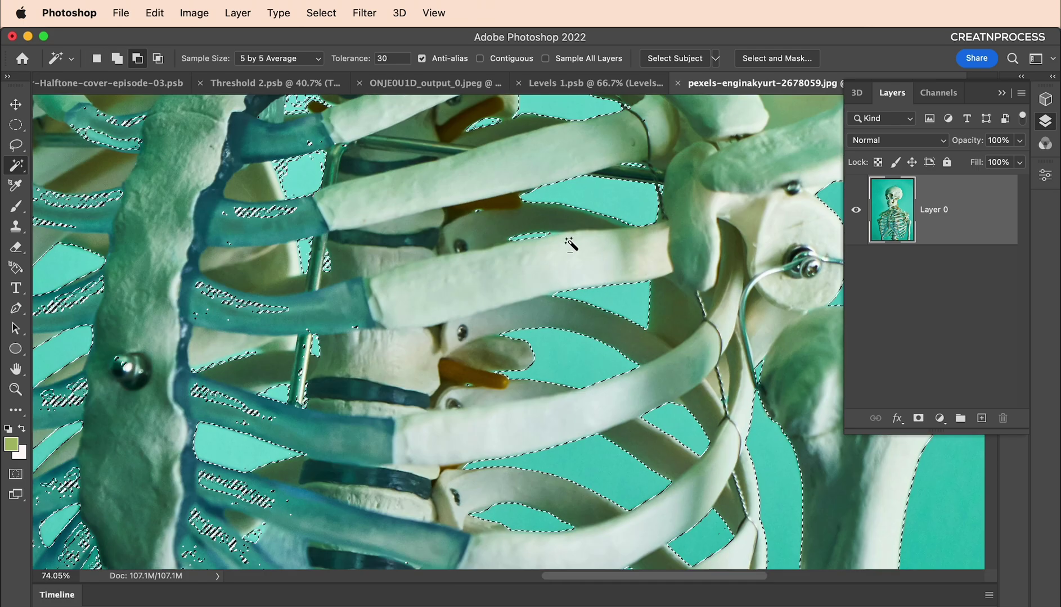
pyautogui.scroll(5, 505, 239)
pyautogui.hscroll(-4, 505, 239)
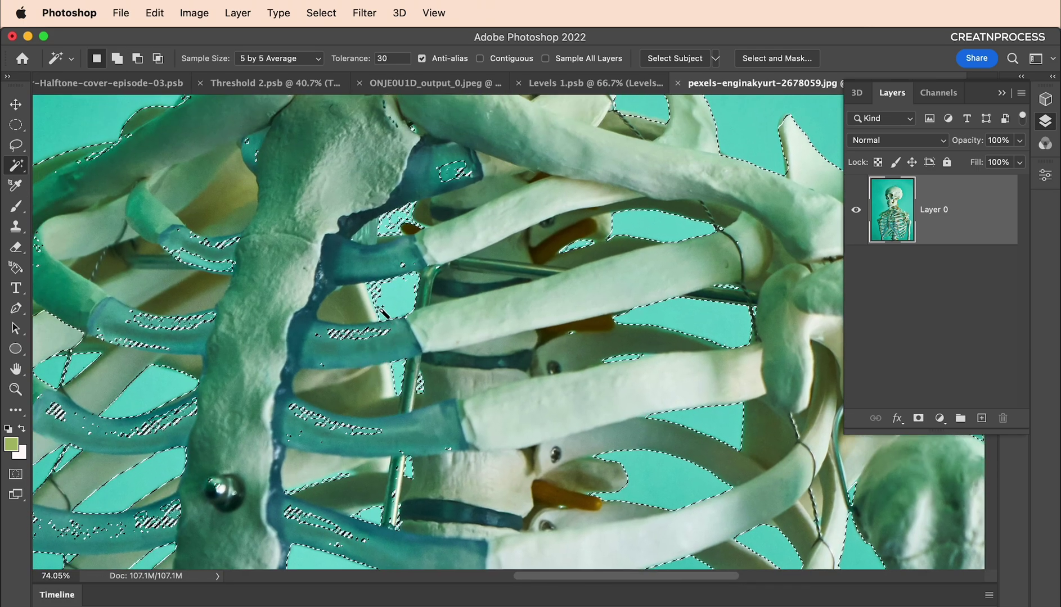
pyautogui.scroll(2, 432, 414)
pyautogui.hscroll(-6, 432, 414)
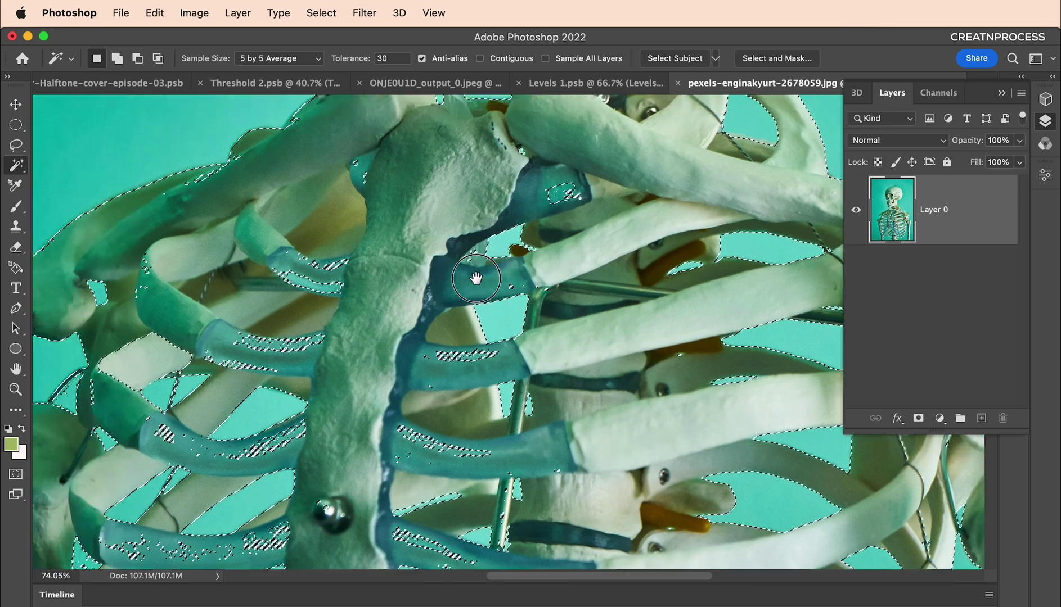
pyautogui.scroll(-6, 432, 414)
pyautogui.hscroll(-2, 432, 414)
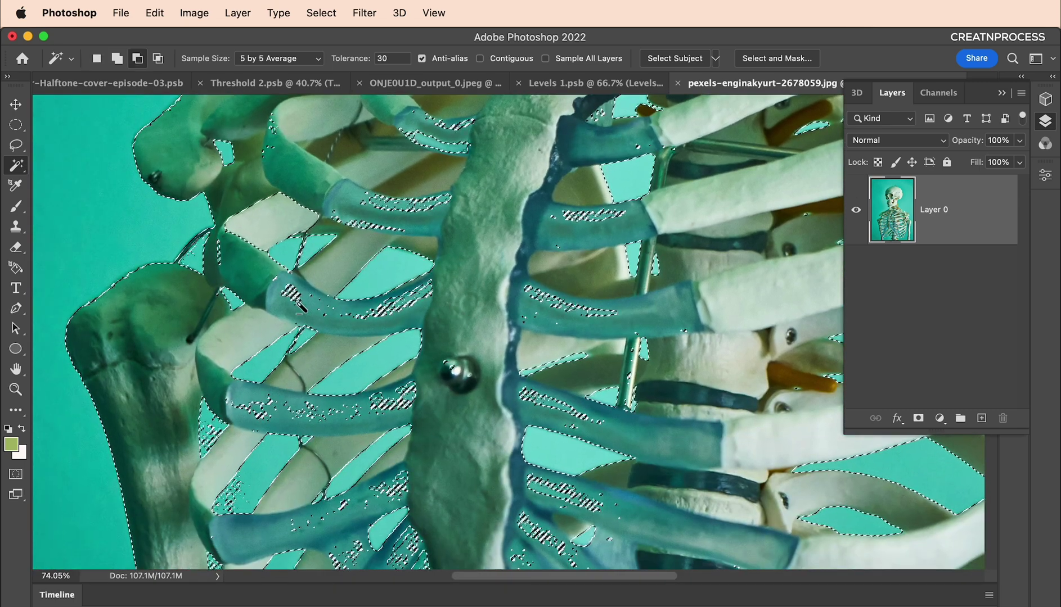
pyautogui.scroll(-3, 307, 253)
pyautogui.scroll(1, 388, 377)
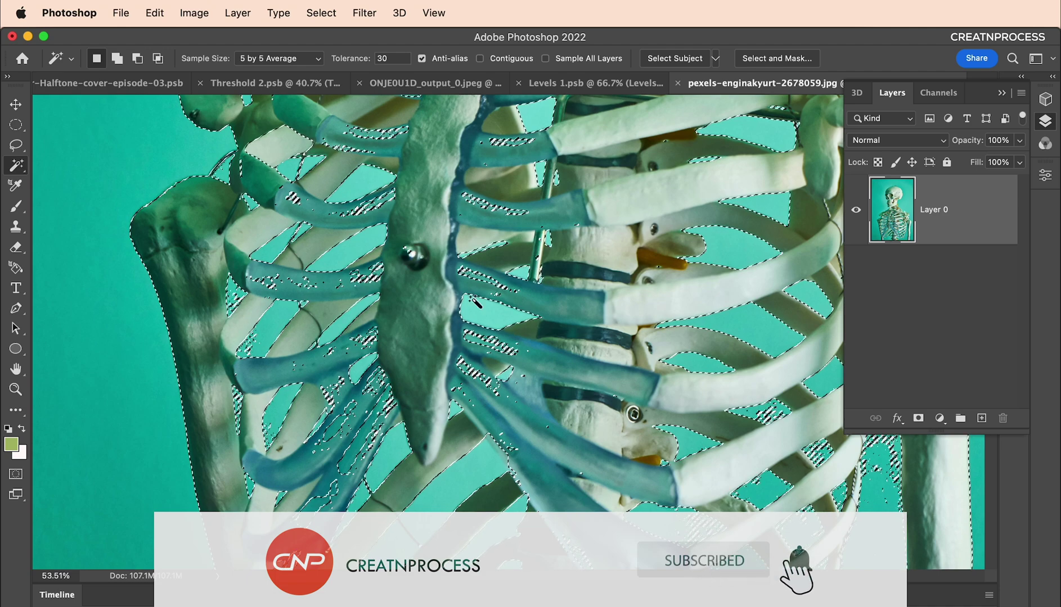
pyautogui.scroll(-1, 490, 316)
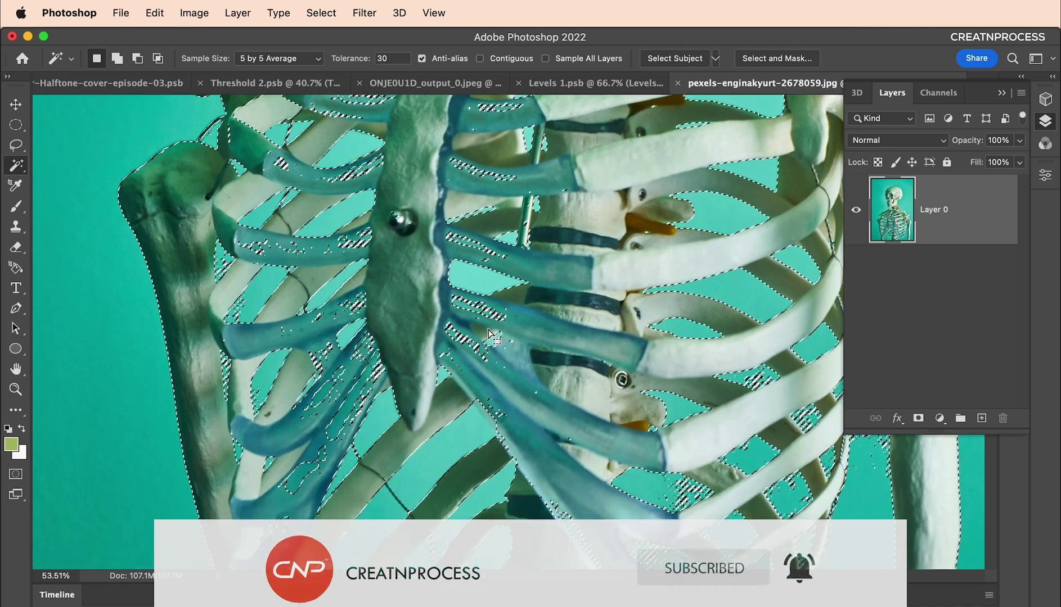
# Step: Subtract the leftover background patches around the lower ribs and spine from the selection with the Magic Wand Tool
pyautogui.moveTo(520, 384); pyautogui.dragTo(451, 201)
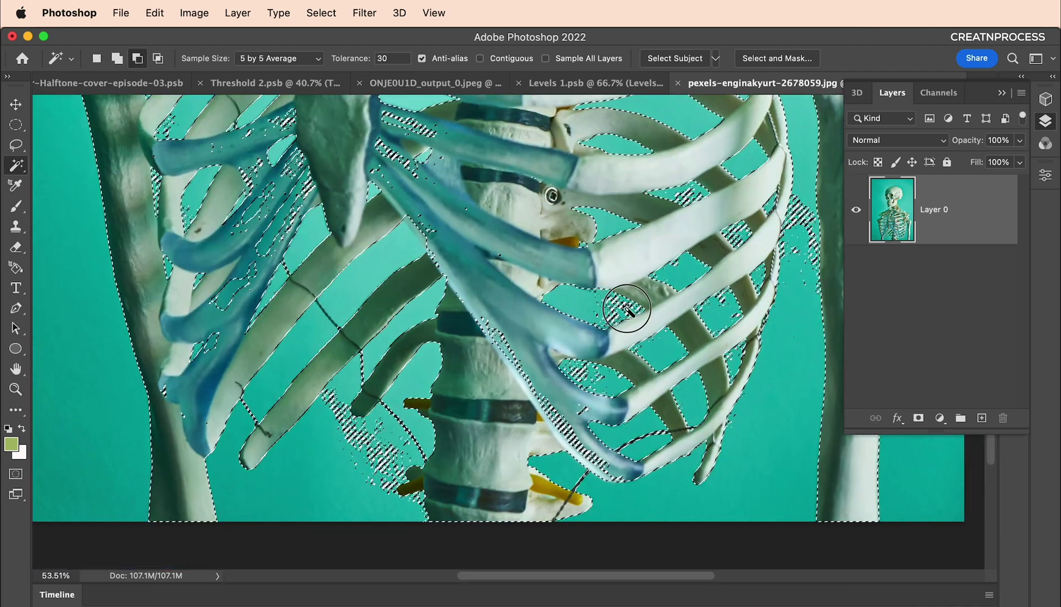
pyautogui.scroll(-5, 627, 311)
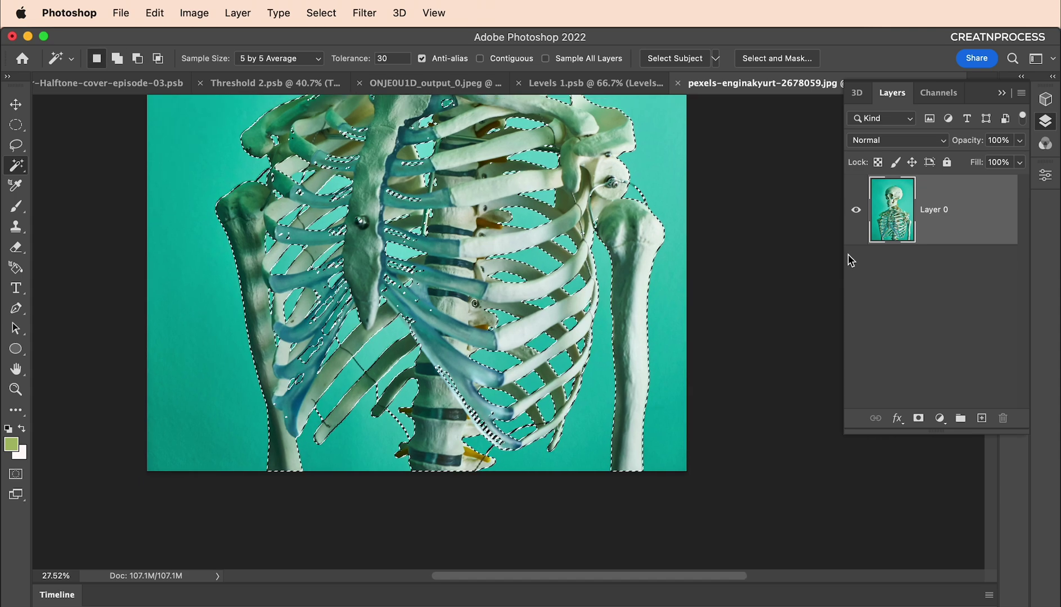
pyautogui.scroll(2, 465, 256)
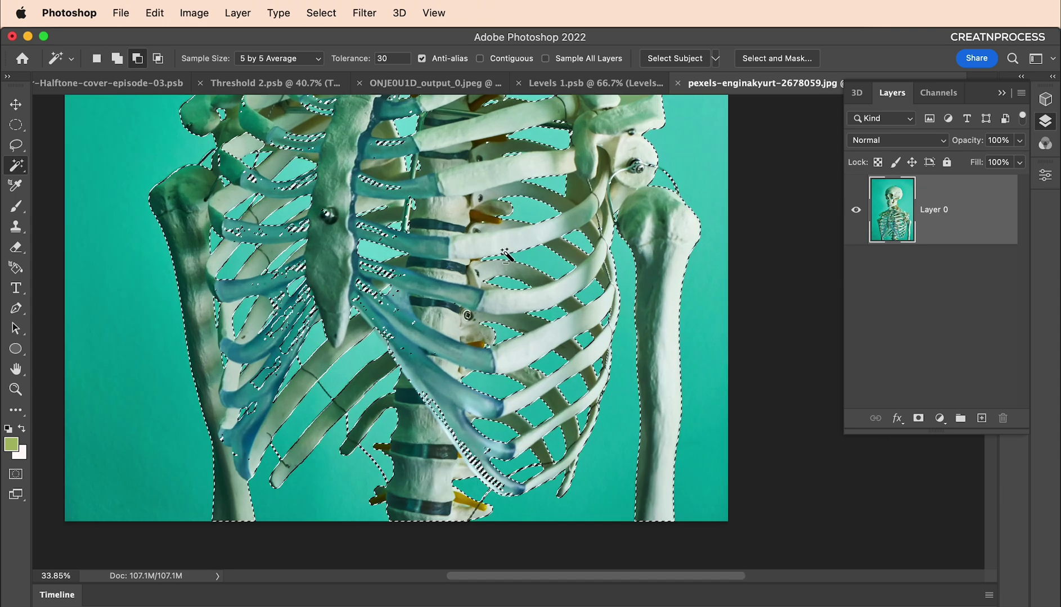
# Step: Display the skeleton selection as a Quick Mask and inspect the masked areas around the ribcage
pyautogui.moveTo(465, 256); pyautogui.dragTo(492, 450)
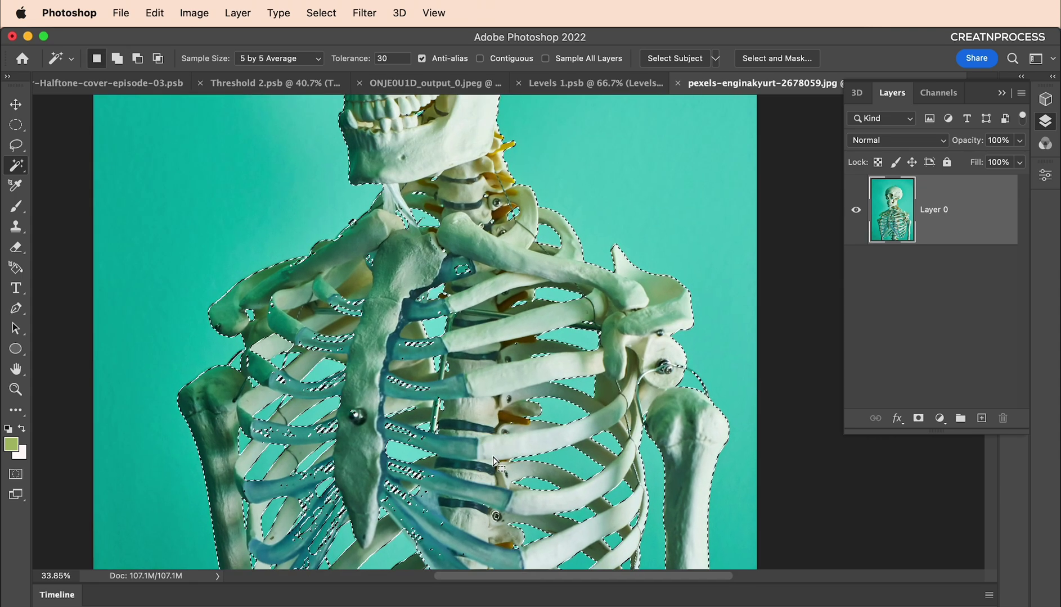
pyautogui.press('q')
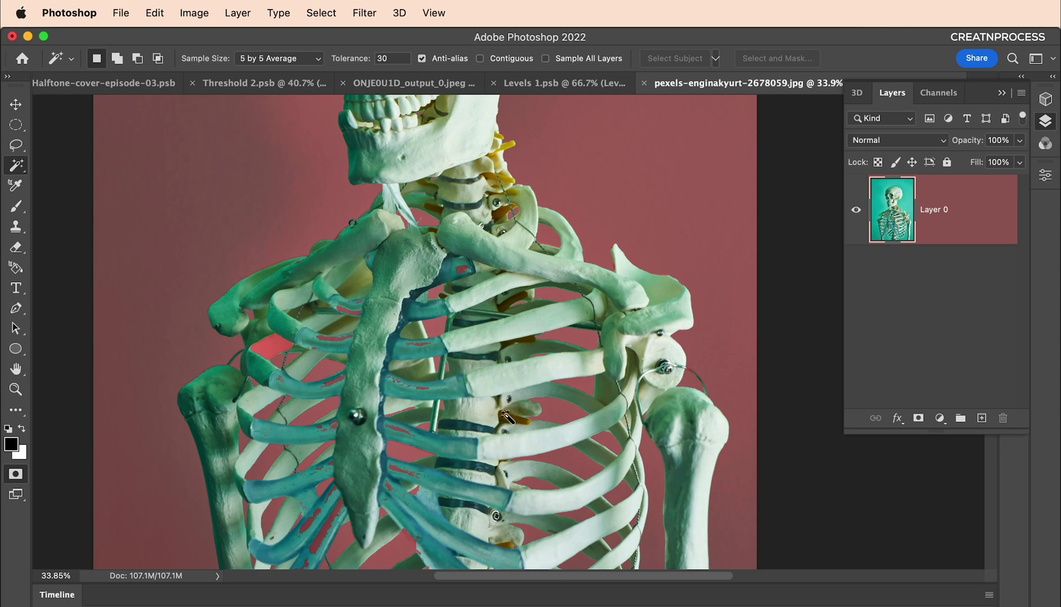
pyautogui.moveTo(467, 383); pyautogui.dragTo(445, 327)
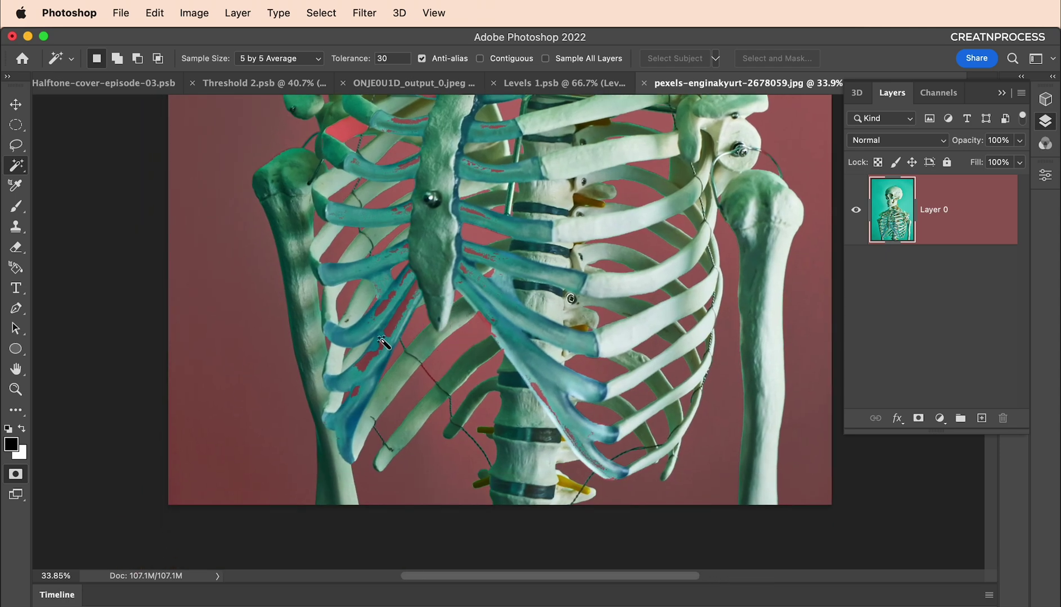
# Step: Paint white with the Brush Tool over the masked patches on the blue cartilage just left of the sternum's lower tip
pyautogui.scroll(4, 383, 342)
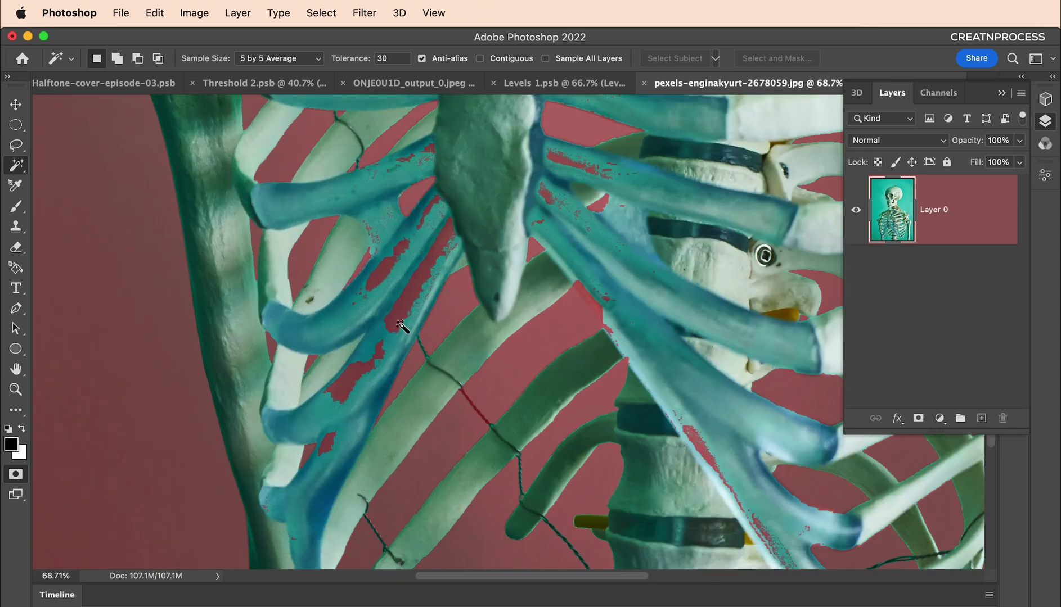
pyautogui.press('b')
pyautogui.press('x')
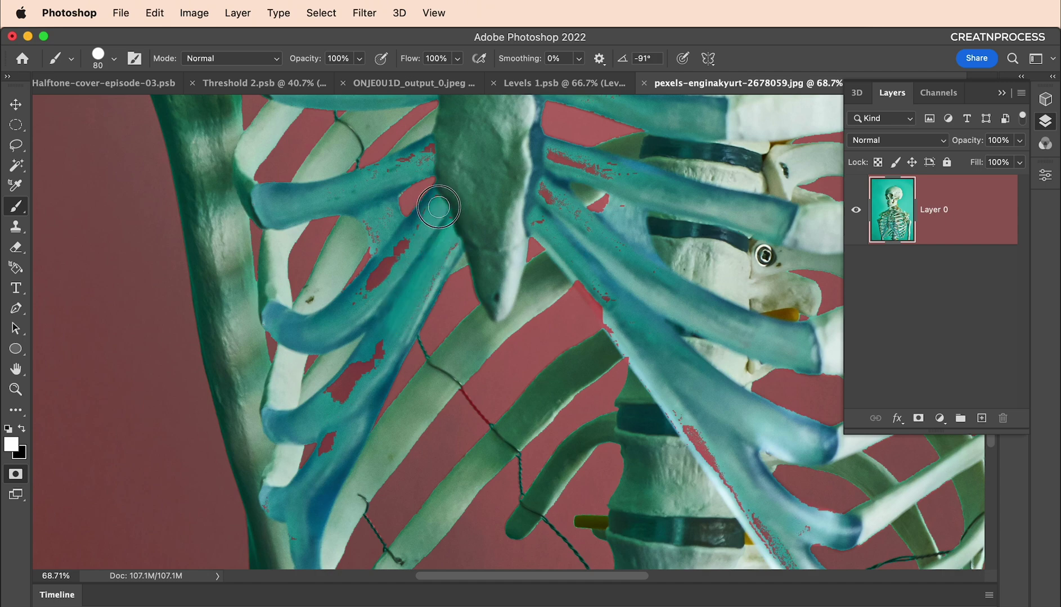
pyautogui.moveTo(376, 226)
pyautogui.mouseDown()
pyautogui.moveTo(393, 355)
pyautogui.moveTo(393, 236)
pyautogui.mouseUp()
pyautogui.scroll(-3, 393, 281)
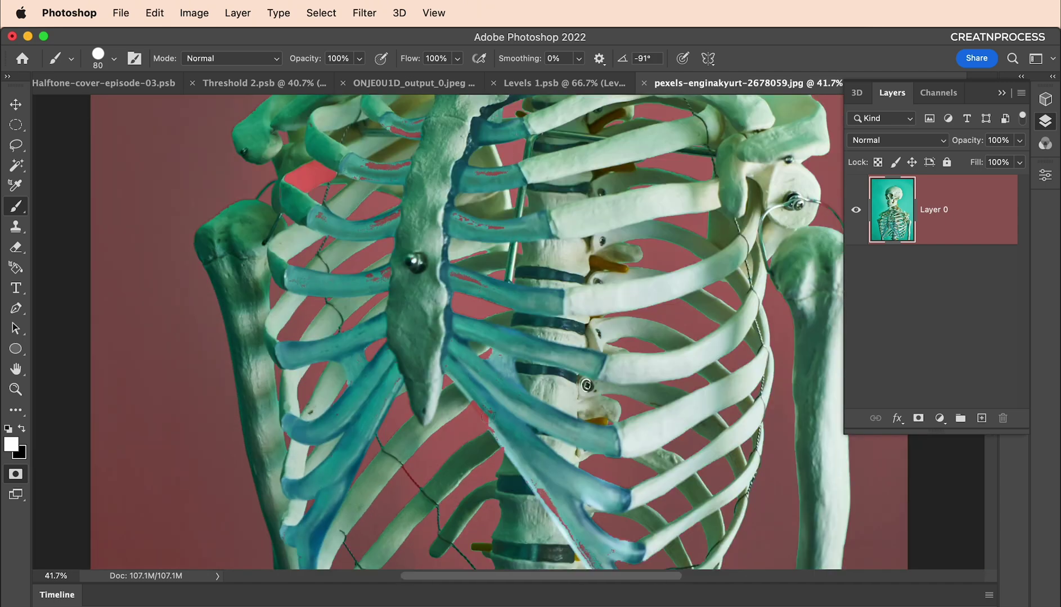
# Step: Paint away the masked patches on the upper and middle rib cartilages on both sides of the sternum
pyautogui.scroll(6, 430, 341)
pyautogui.scroll(-5, 431, 340)
pyautogui.scroll(3, 324, 172)
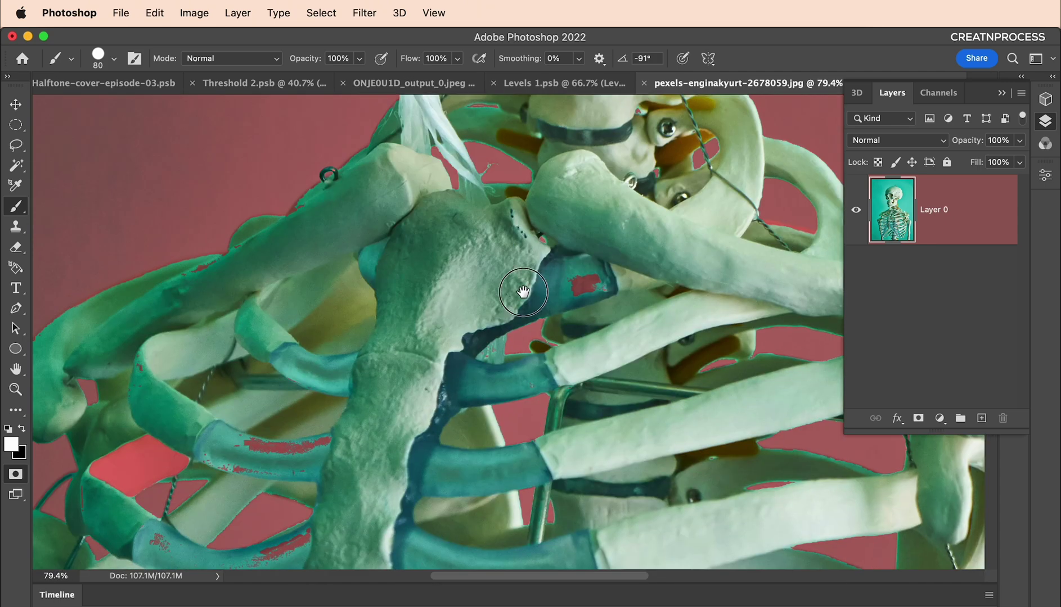
pyautogui.scroll(-10, 509, 332)
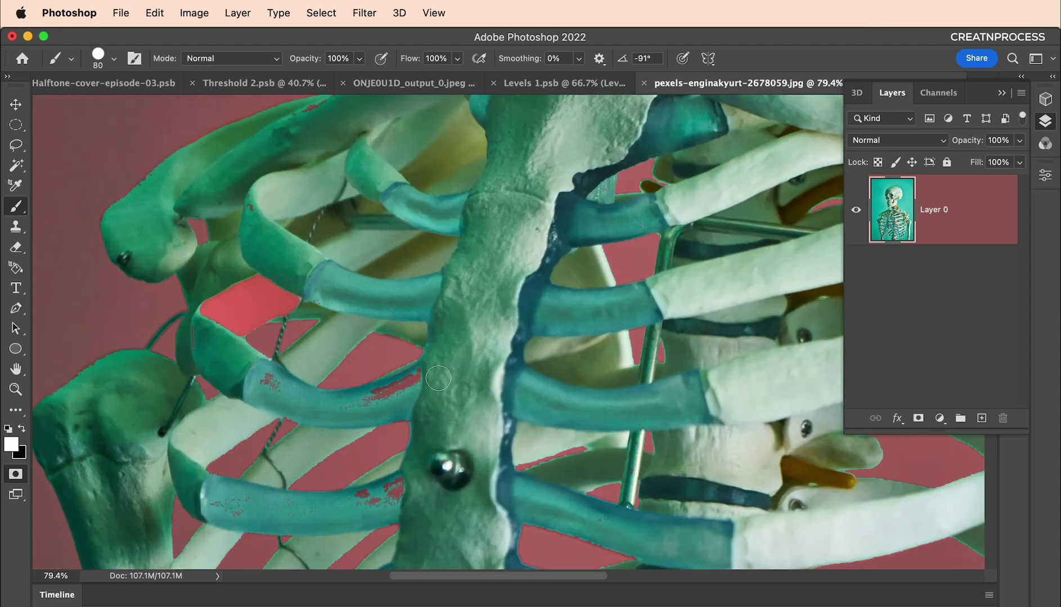
pyautogui.scroll(-3, 410, 394)
pyautogui.scroll(-3, 450, 309)
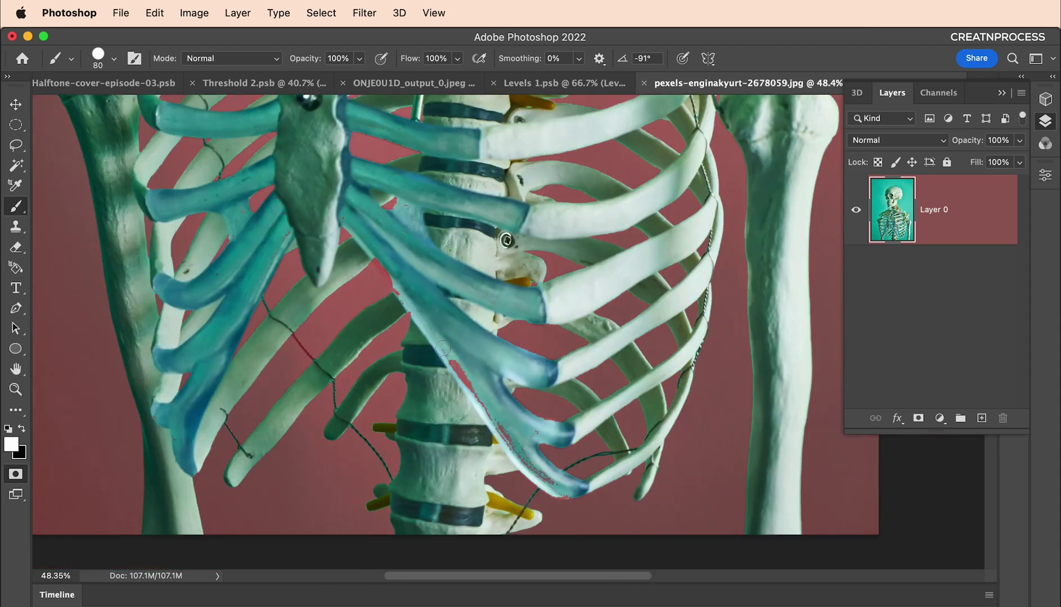
# Step: Clear the remaining masked specks along the long lower cartilage that runs right from the sternum's tip
pyautogui.scroll(-1, 443, 348)
pyautogui.scroll(4, 436, 293)
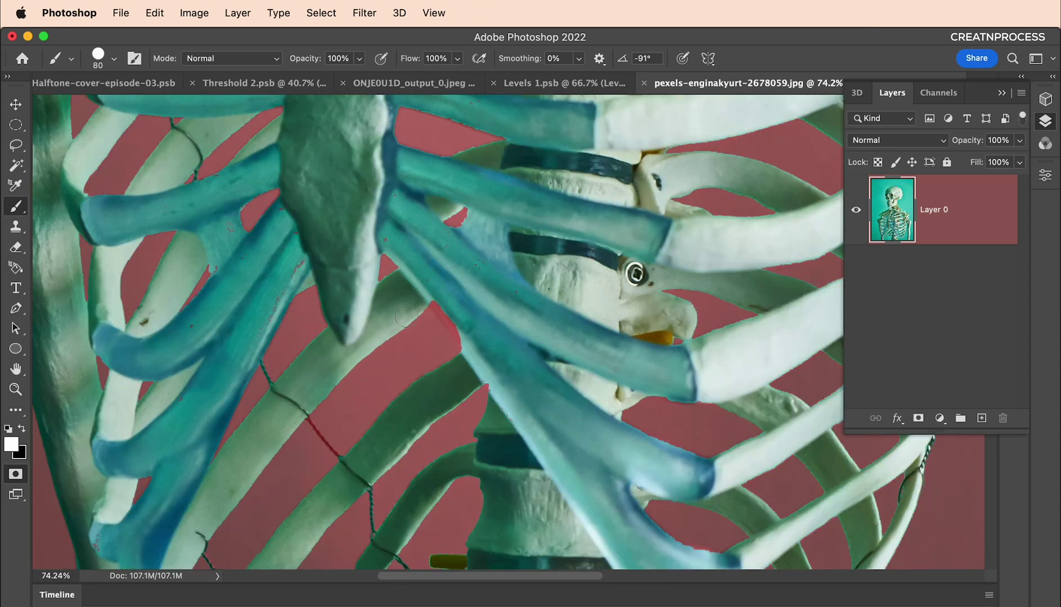
pyautogui.scroll(-3, 436, 296)
pyautogui.scroll(6, 472, 261)
pyautogui.scroll(-4, 456, 408)
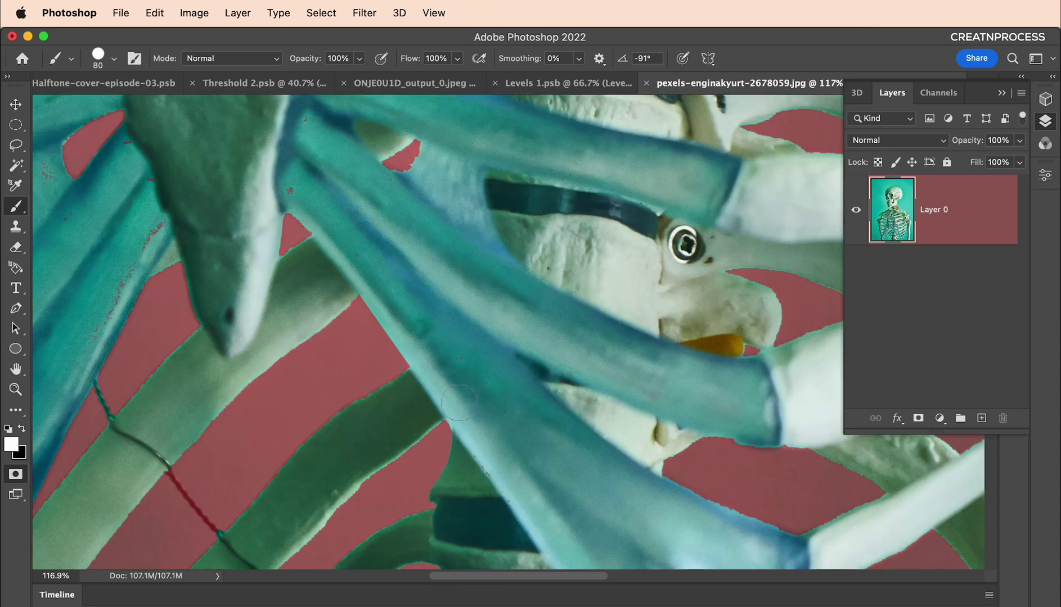
pyautogui.scroll(-2, 457, 407)
pyautogui.scroll(-5, 503, 350)
pyautogui.scroll(6, 447, 371)
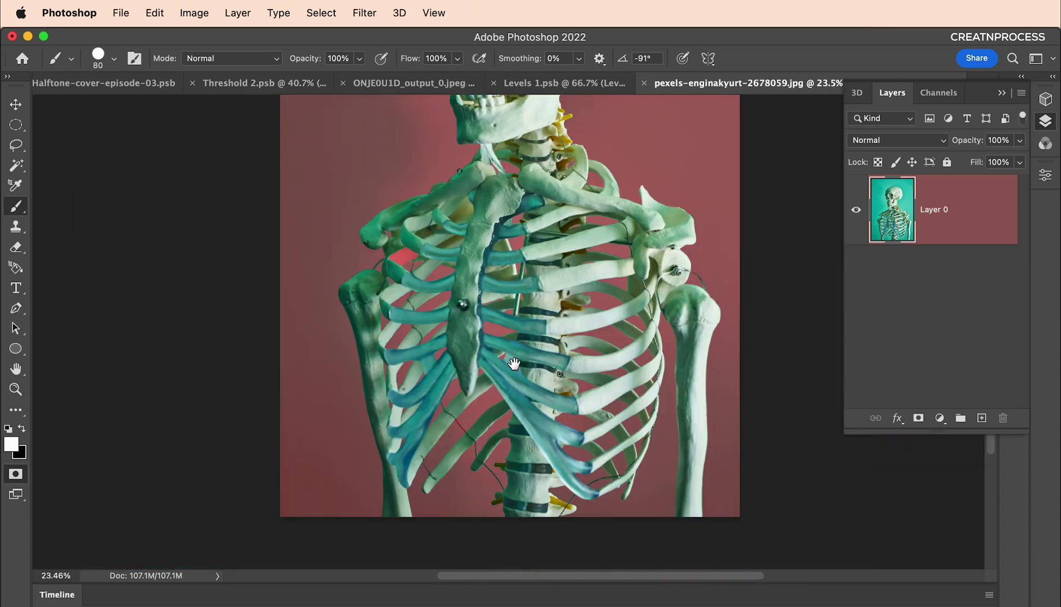
# Step: Paint out the small masked specks on the upper ribs beneath the left collarbone
pyautogui.scroll(10, 543, 286)
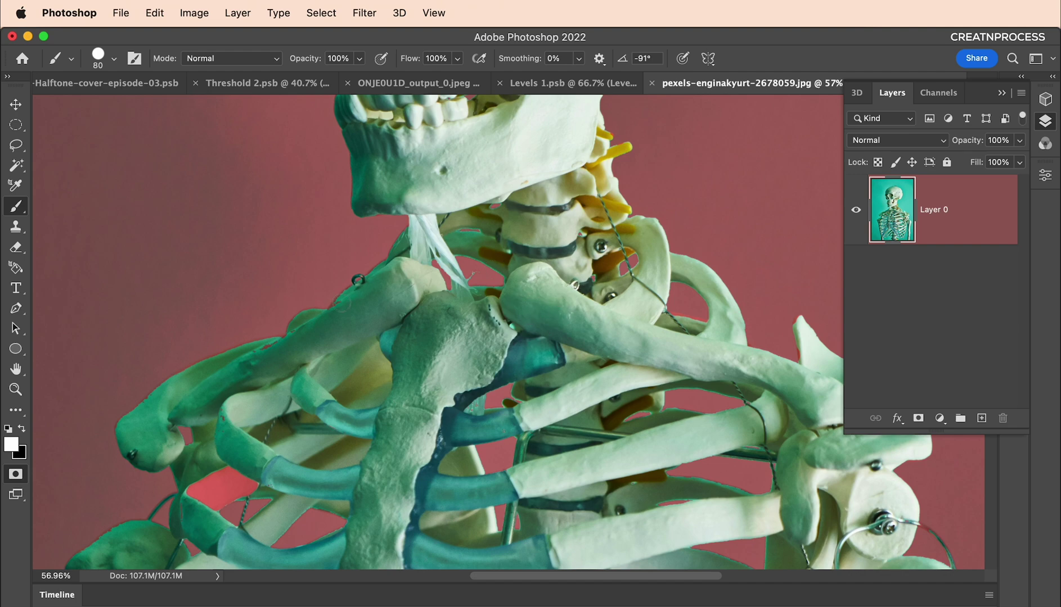
pyautogui.scroll(3, 287, 326)
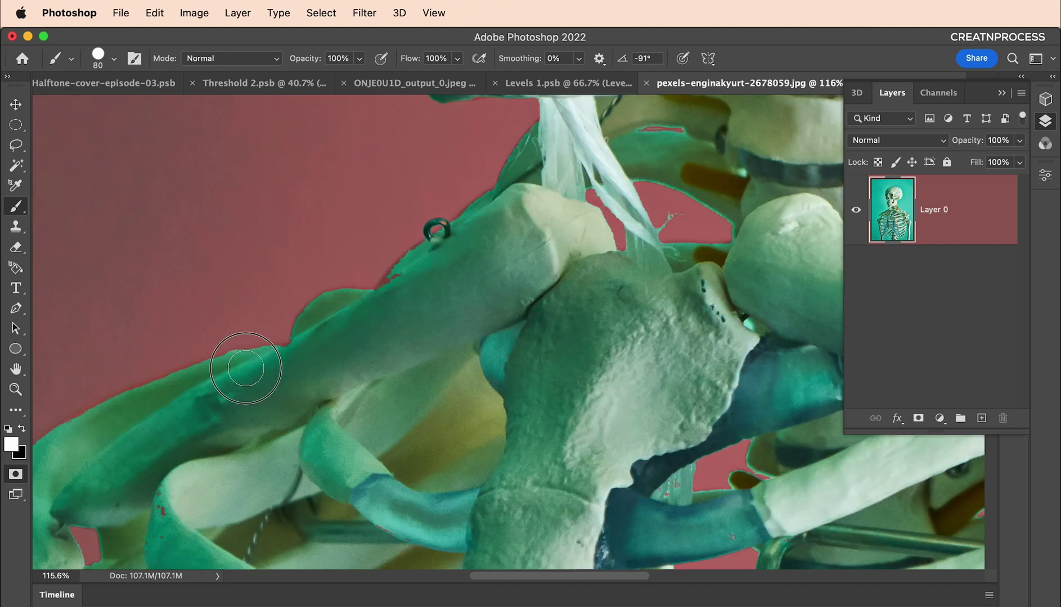
pyautogui.scroll(-5, 191, 388)
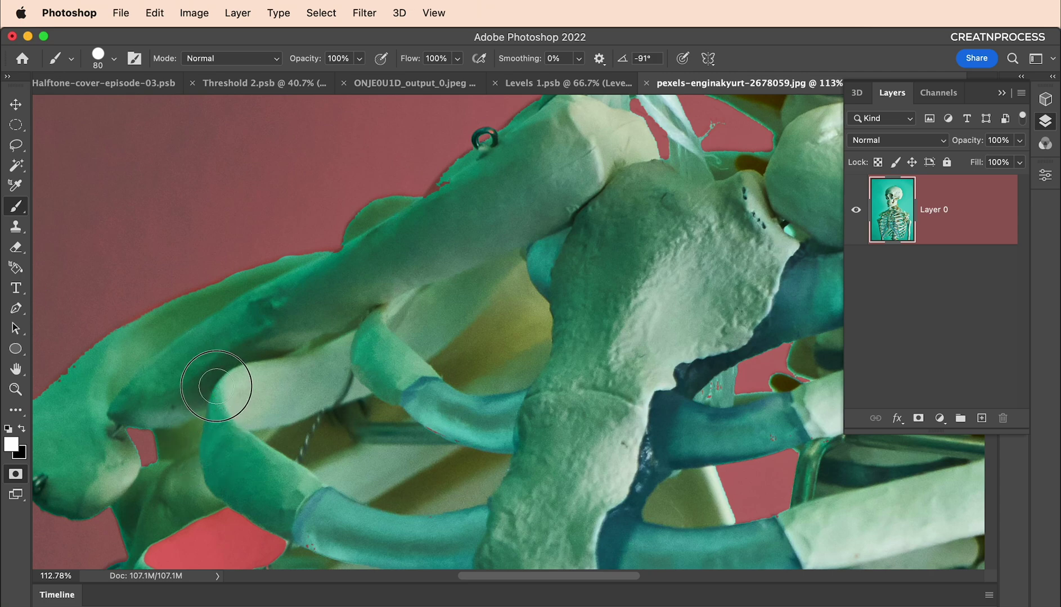
pyautogui.scroll(-3, 279, 406)
# Step: Convert the Quick Mask back to a selection and apply it as a layer mask that hides the teal background
pyautogui.press('q')
pyautogui.scroll(-5, 478, 369)
pyautogui.scroll(3, 494, 368)
pyautogui.scroll(1, 504, 368)
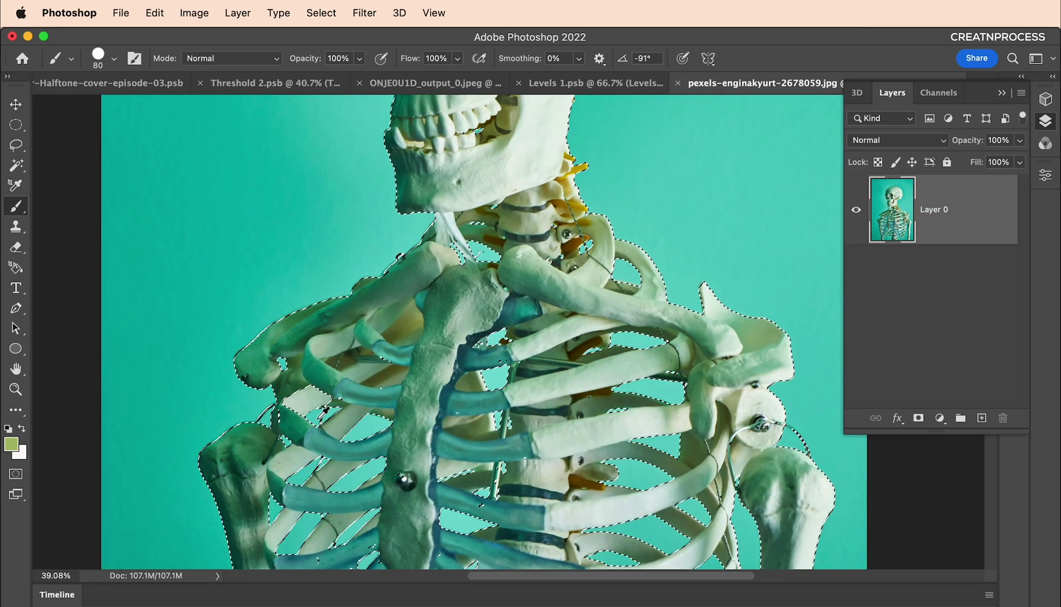
pyautogui.click(918, 418)
pyautogui.scroll(-1, 520, 348)
pyautogui.scroll(-4, 520, 349)
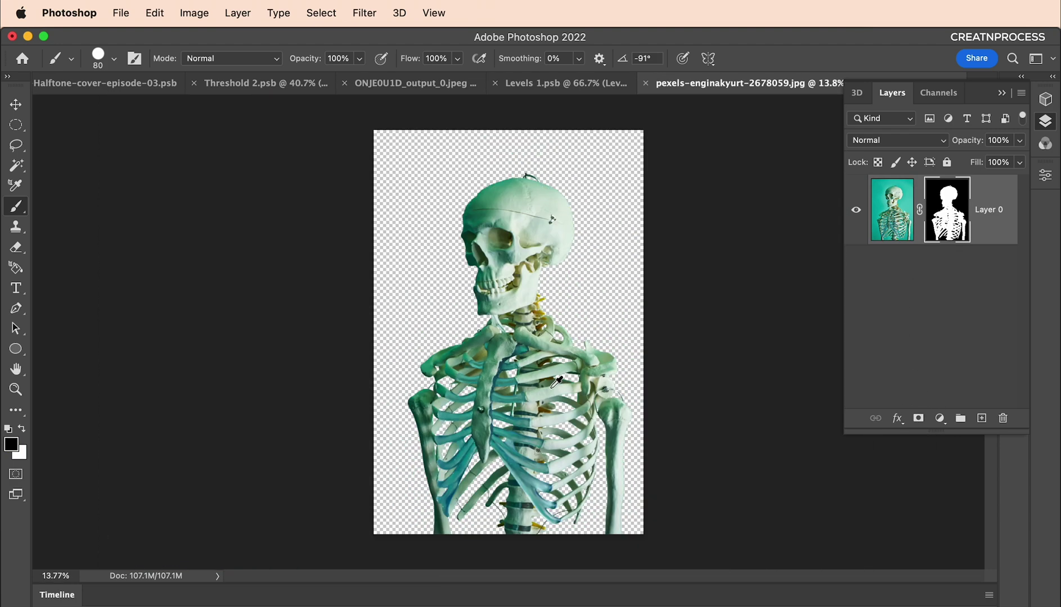
# Step: Paint black on the layer mask to hide the metal hook on top of the skull
pyautogui.scroll(3, 555, 364)
pyautogui.scroll(-3, 600, 419)
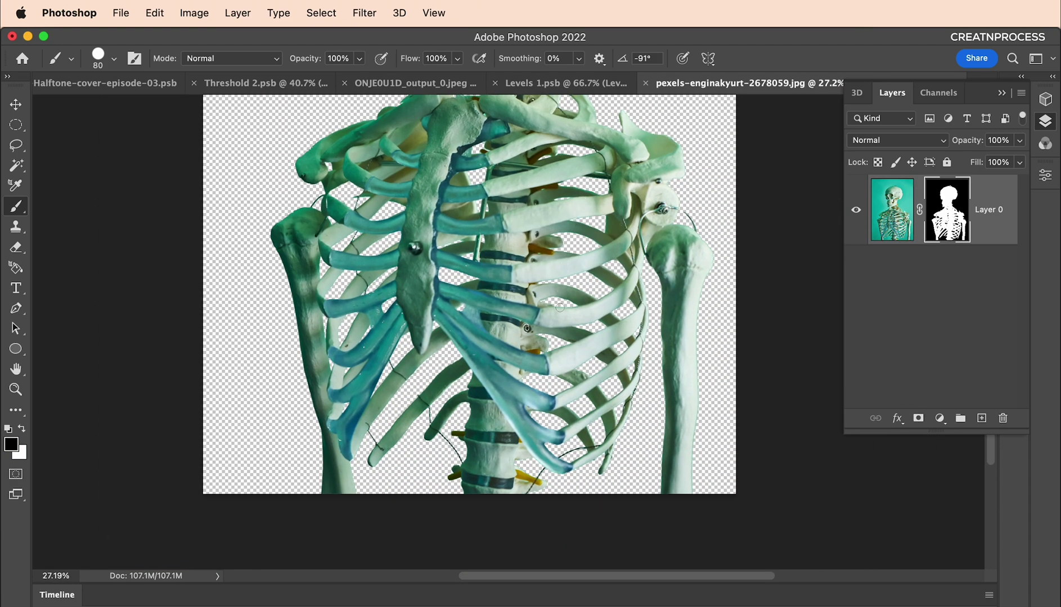
pyautogui.scroll(2, 563, 422)
pyautogui.scroll(-3, 560, 421)
pyautogui.scroll(6, 545, 248)
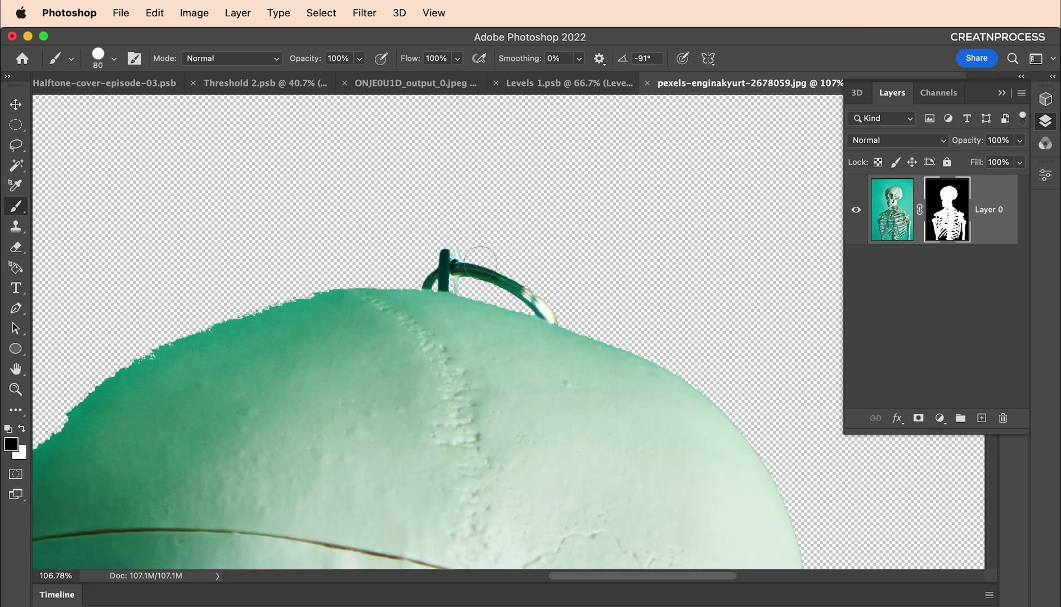
pyautogui.moveTo(459, 263)
pyautogui.mouseDown()
pyautogui.moveTo(438, 253)
pyautogui.moveTo(562, 305)
pyautogui.mouseUp()
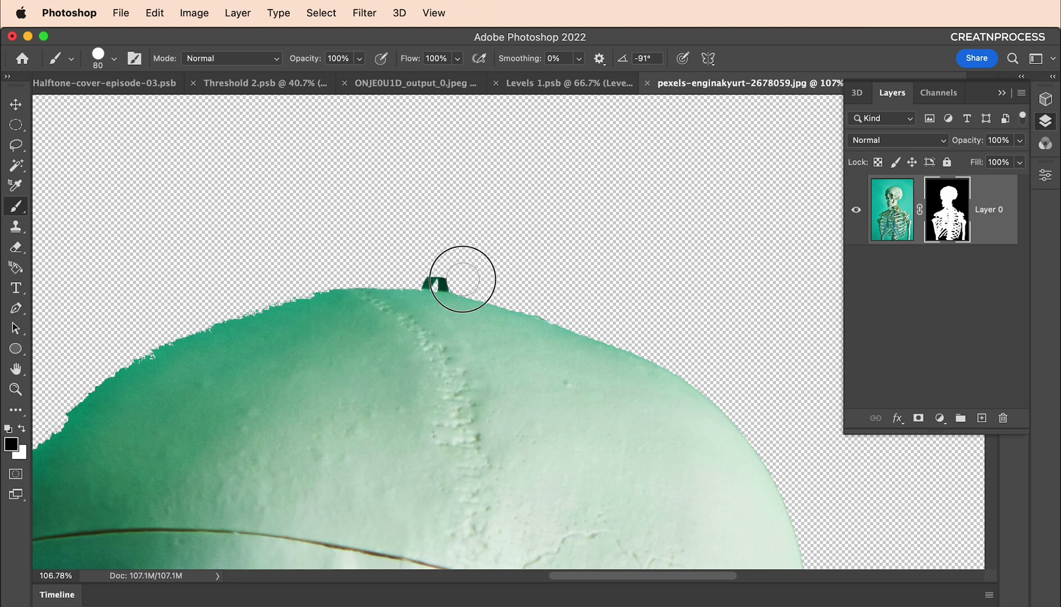
pyautogui.scroll(-6, 580, 348)
# Step: Add a Black & White adjustment layer with the Default preset above the masked skeleton layer
pyautogui.click(907, 239)
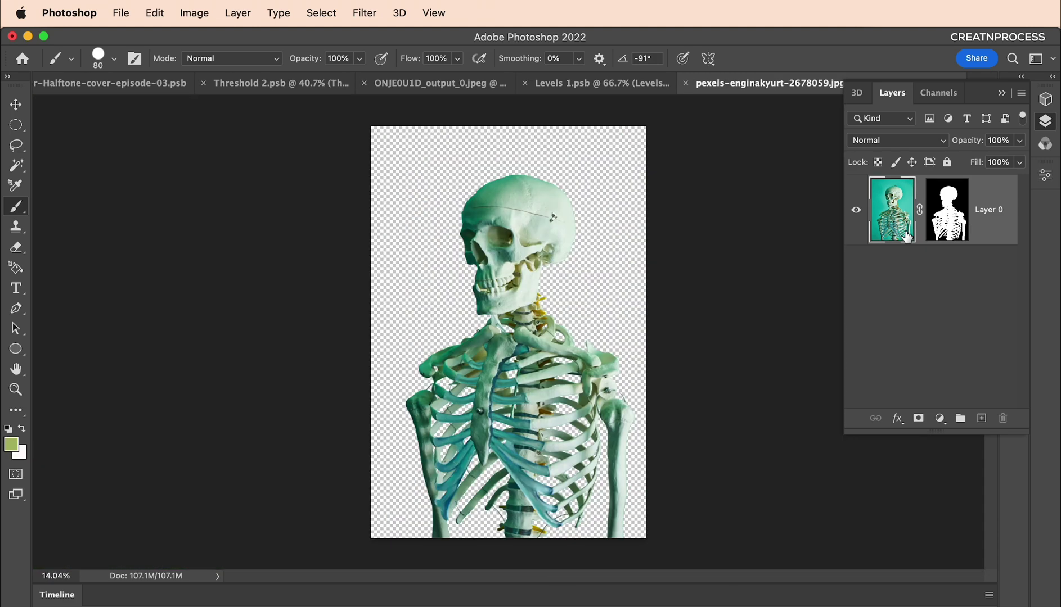
pyautogui.scroll(2, 565, 288)
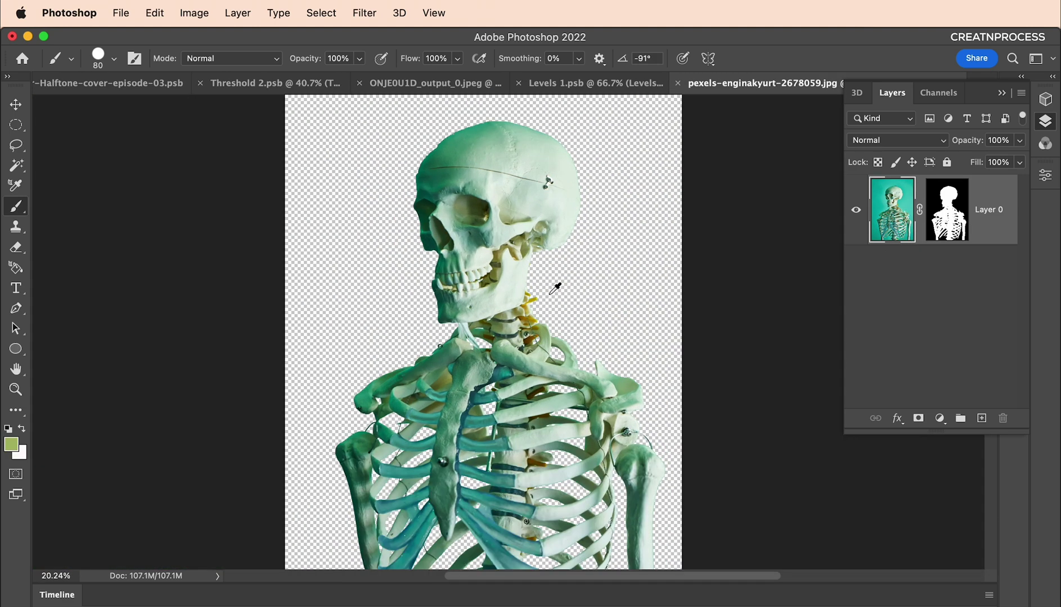
pyautogui.scroll(-2, 551, 288)
pyautogui.click(939, 418)
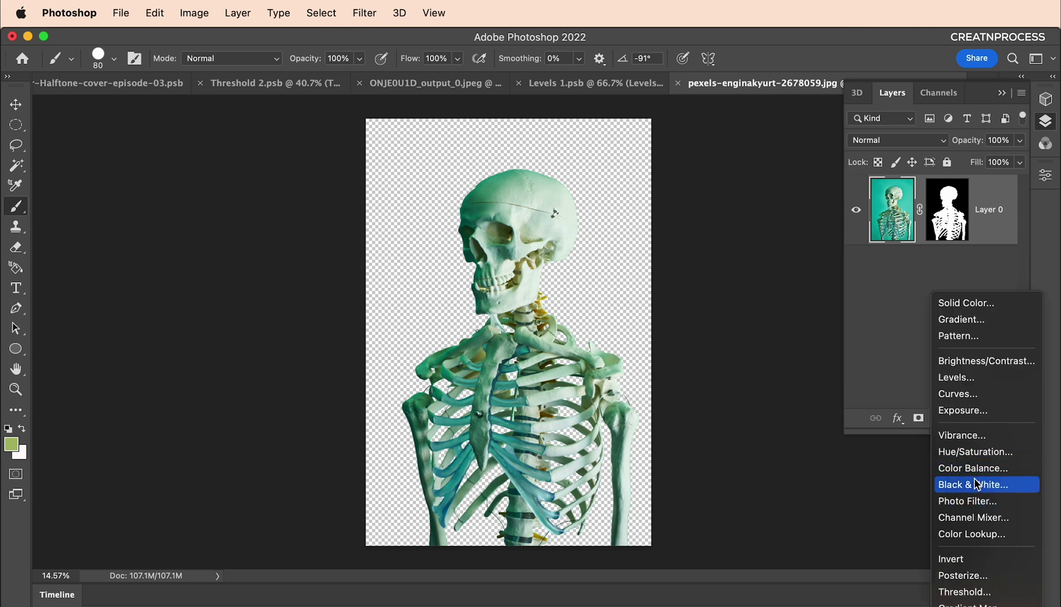
pyautogui.click(972, 484)
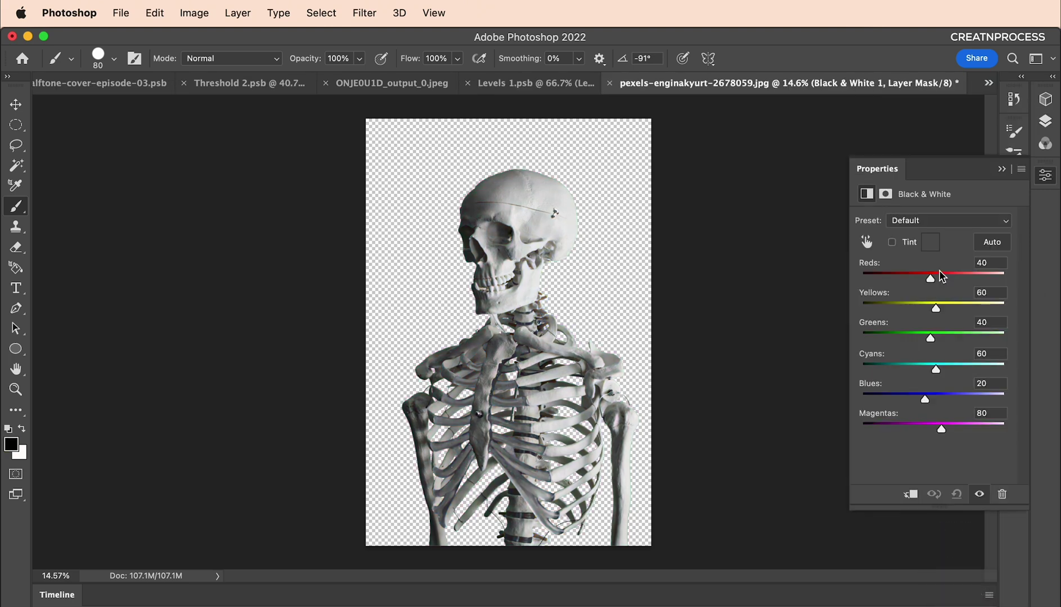
pyautogui.click(1044, 121)
# Step: Add a Levels adjustment layer and darken the midtones to about 0.77
pyautogui.click(939, 418)
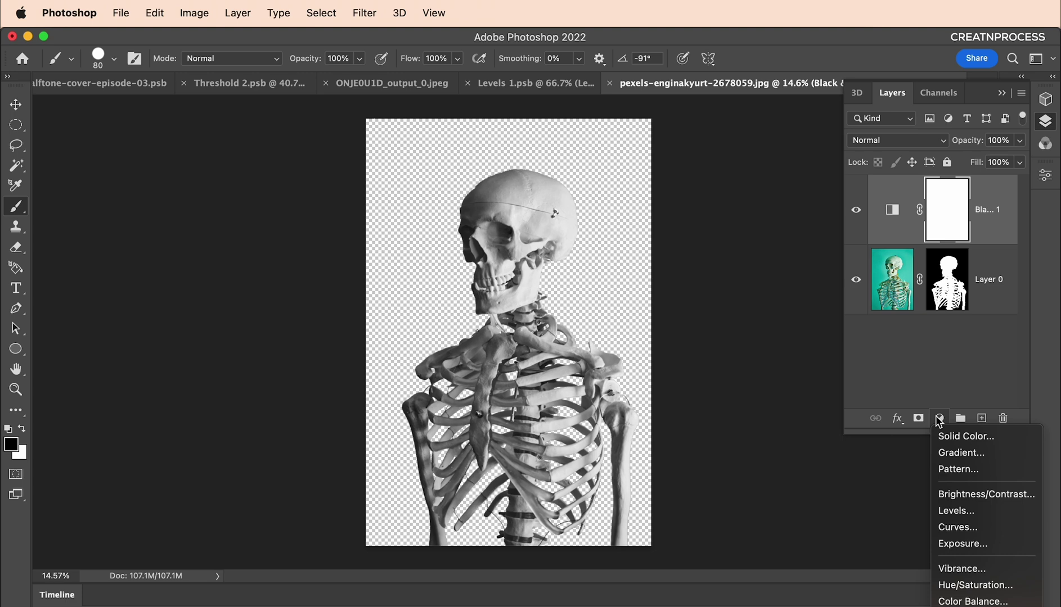
pyautogui.click(951, 510)
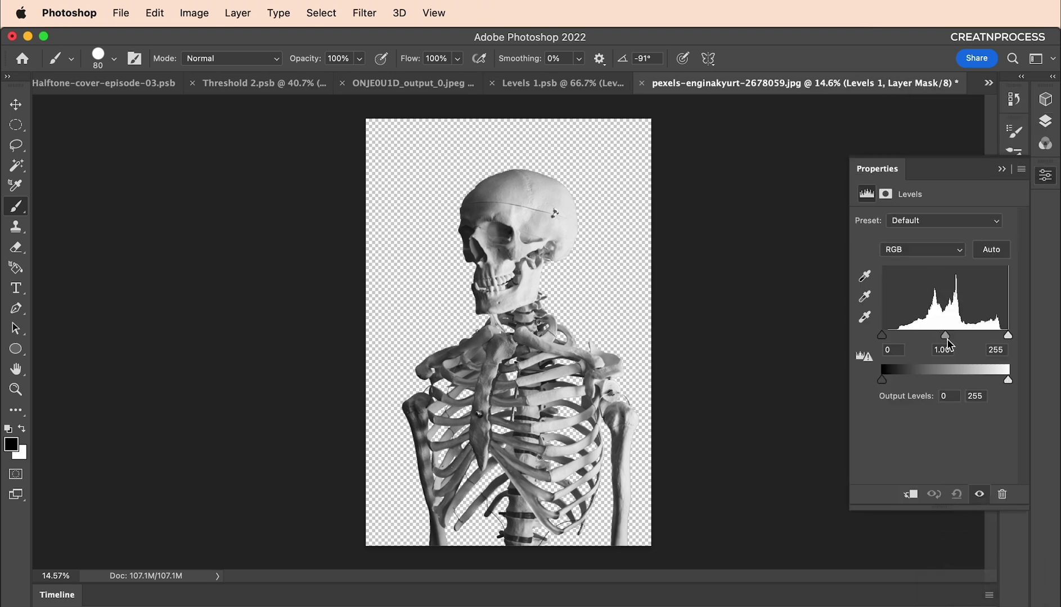
pyautogui.moveTo(945, 336); pyautogui.dragTo(956, 336)
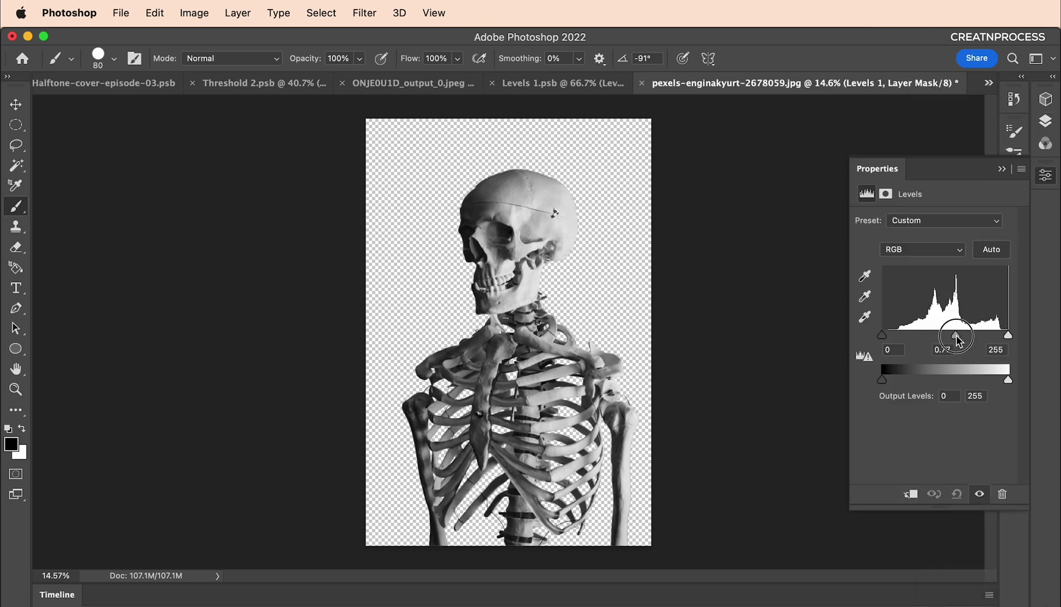
pyautogui.click(1045, 121)
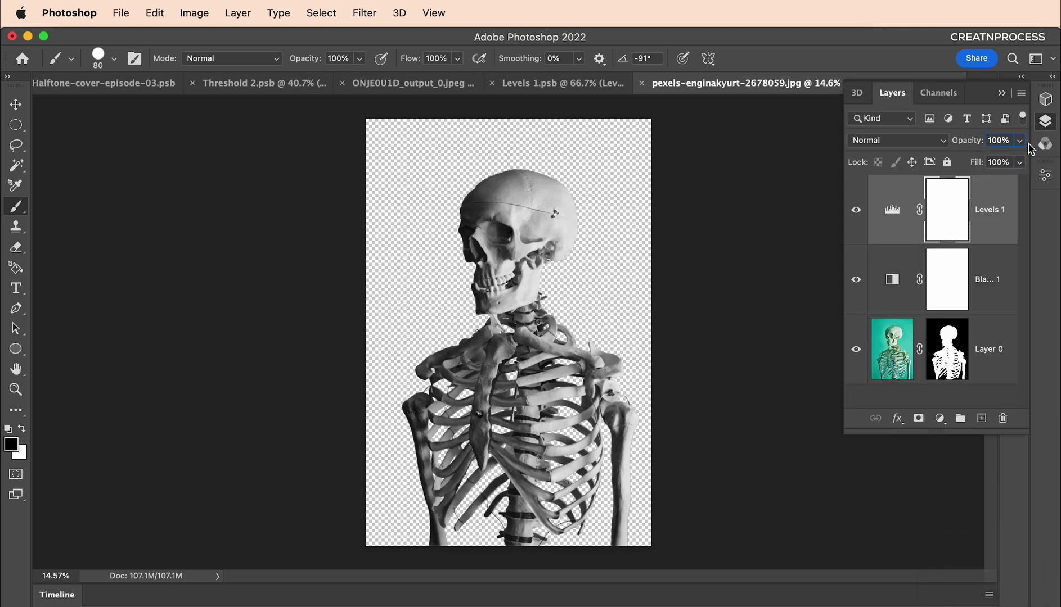
# Step: Convert the skeleton and both adjustment layers into one smart object, and resize the image to a width of 2000 pixels
pyautogui.rightClick(986, 354)
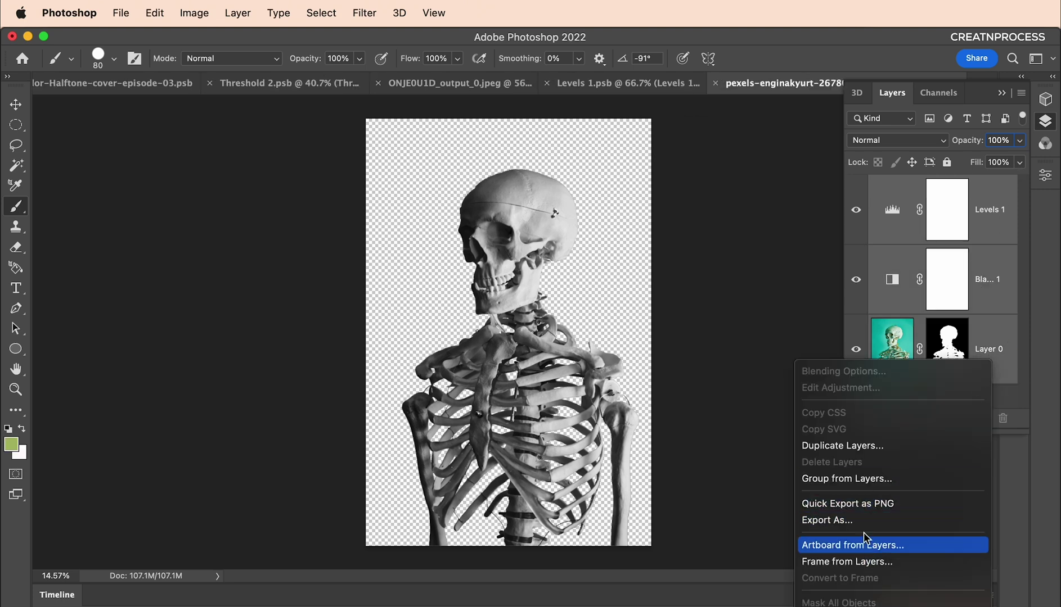
pyautogui.click(860, 378)
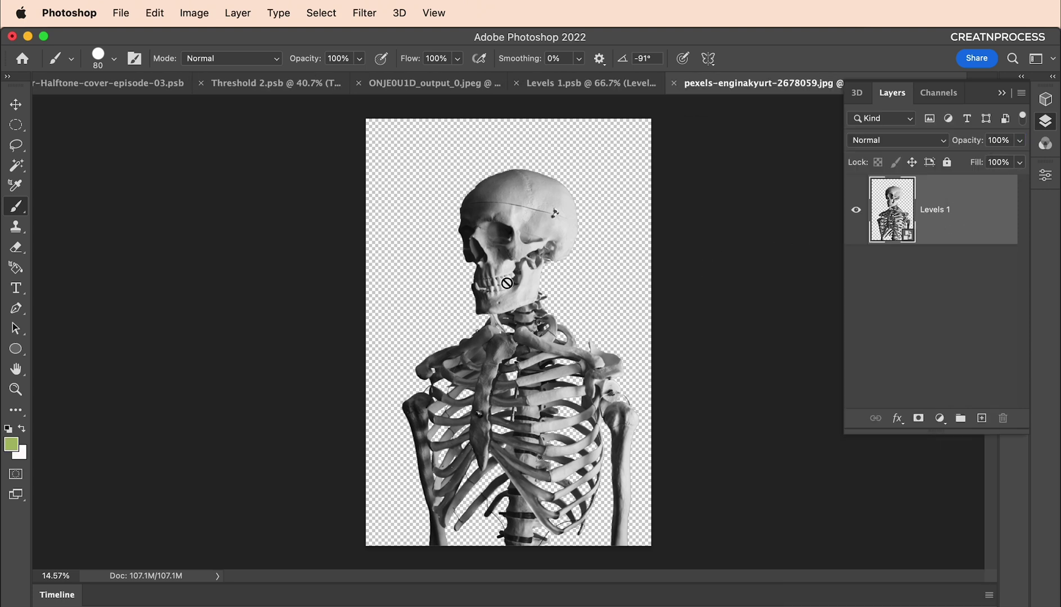
pyautogui.click(177, 12)
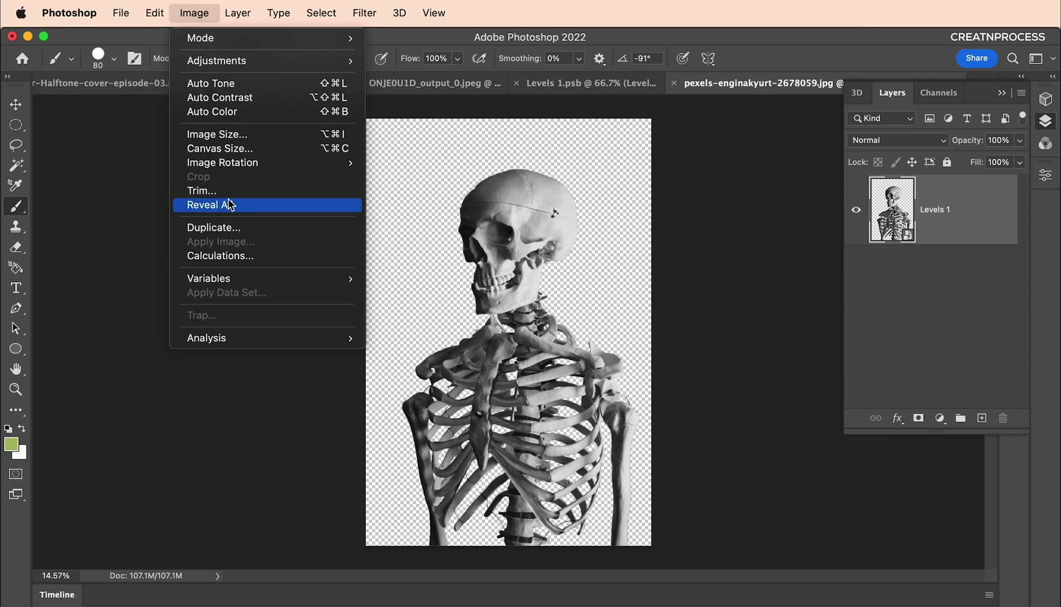
pyautogui.click(261, 135)
pyautogui.write('2000')
pyautogui.click(817, 406)
pyautogui.scroll(2, 558, 422)
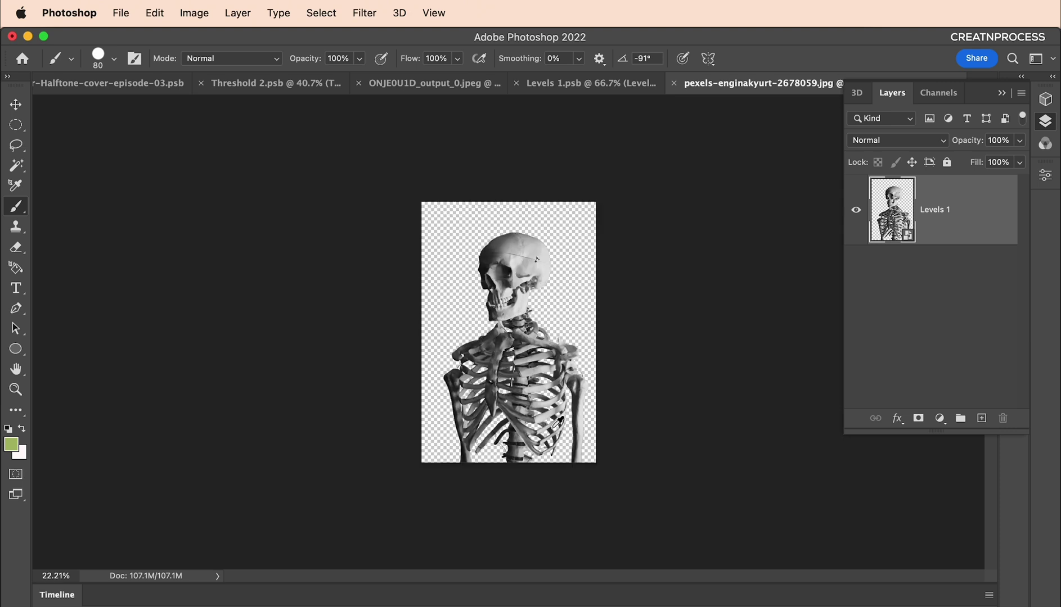
# Step: Add a new layer beneath the skeleton smart object and fill it with the near-white background color
pyautogui.scroll(1, 558, 421)
pyautogui.click(981, 419)
pyautogui.moveTo(945, 214); pyautogui.dragTo(952, 305)
pyautogui.press('super+BackSpace')
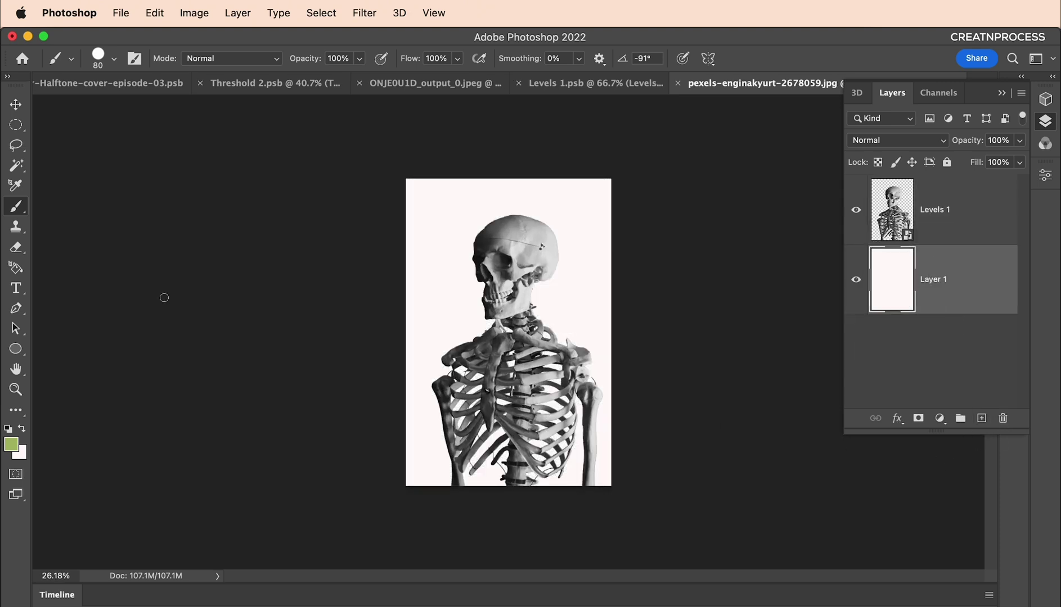
# Step: Set the background color to a dark navy, about #212637, and fill the layer beneath the skeleton with it
pyautogui.click(20, 453)
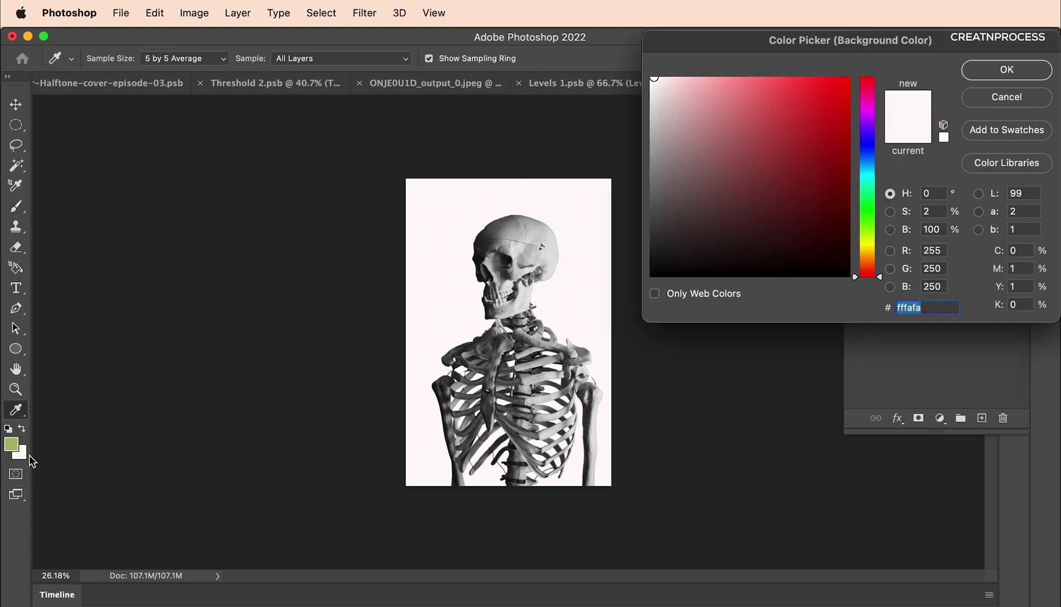
pyautogui.moveTo(866, 130); pyautogui.dragTo(869, 153)
pyautogui.moveTo(790, 206); pyautogui.dragTo(722, 229)
pyautogui.moveTo(866, 171); pyautogui.dragTo(866, 151)
pyautogui.moveTo(756, 220); pyautogui.dragTo(735, 232)
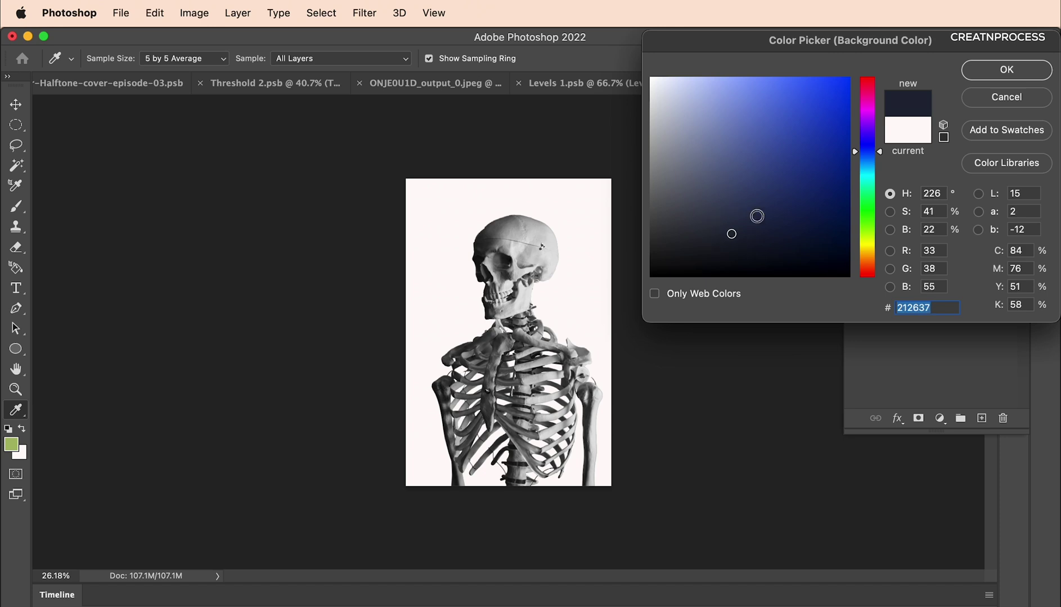
pyautogui.click(981, 74)
pyautogui.hotkey('alt', 'BackSpace')
pyautogui.press('super+BackSpace')
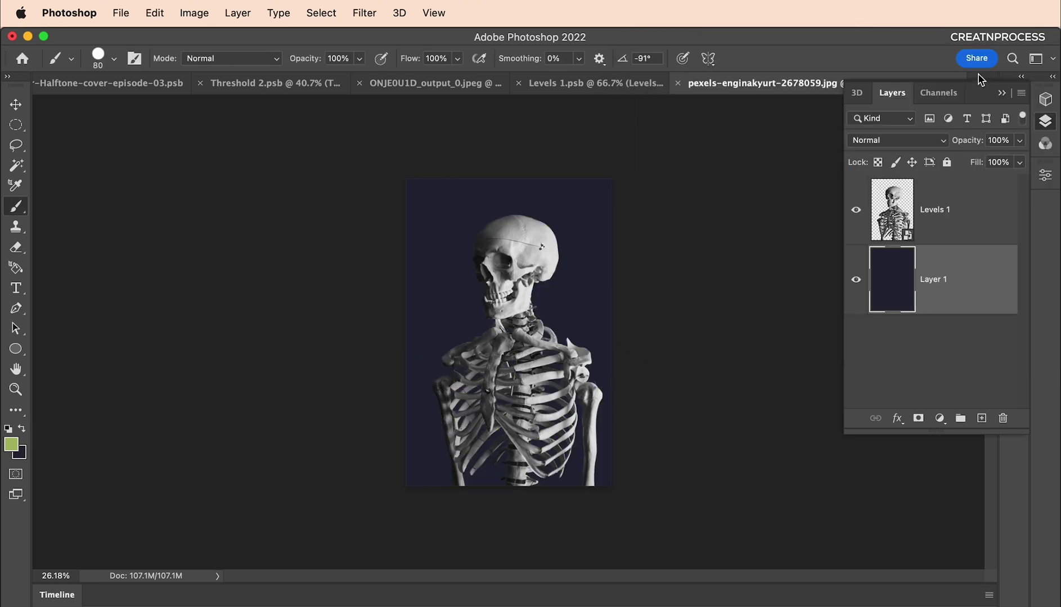
# Step: Apply Color Halftone to the skeleton smart object with a 27-pixel maximum radius, channels 1 to 3 at 150 and channel 4 at 100
pyautogui.scroll(2, 686, 281)
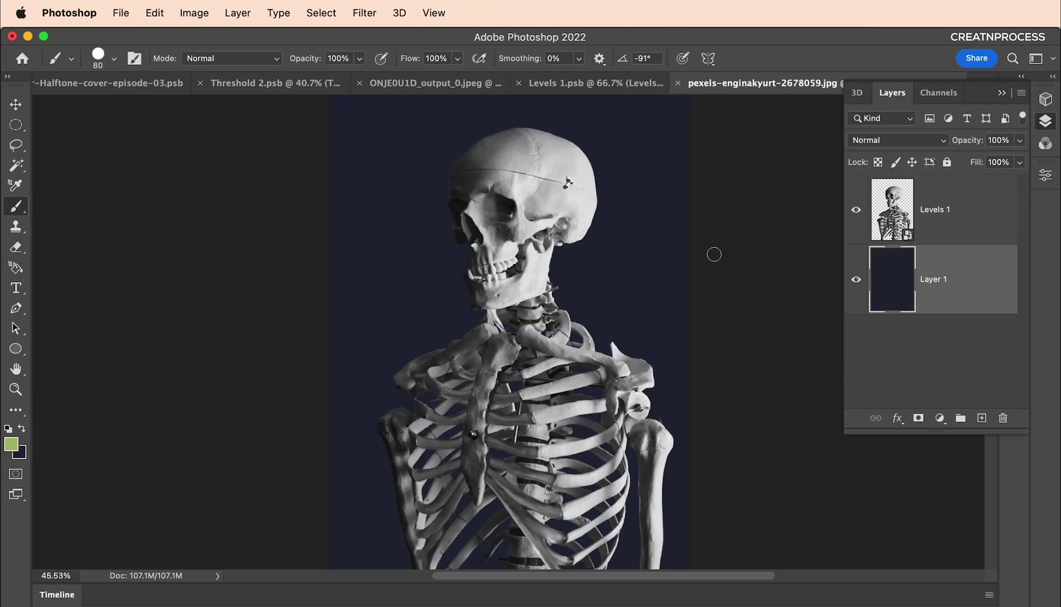
pyautogui.click(895, 223)
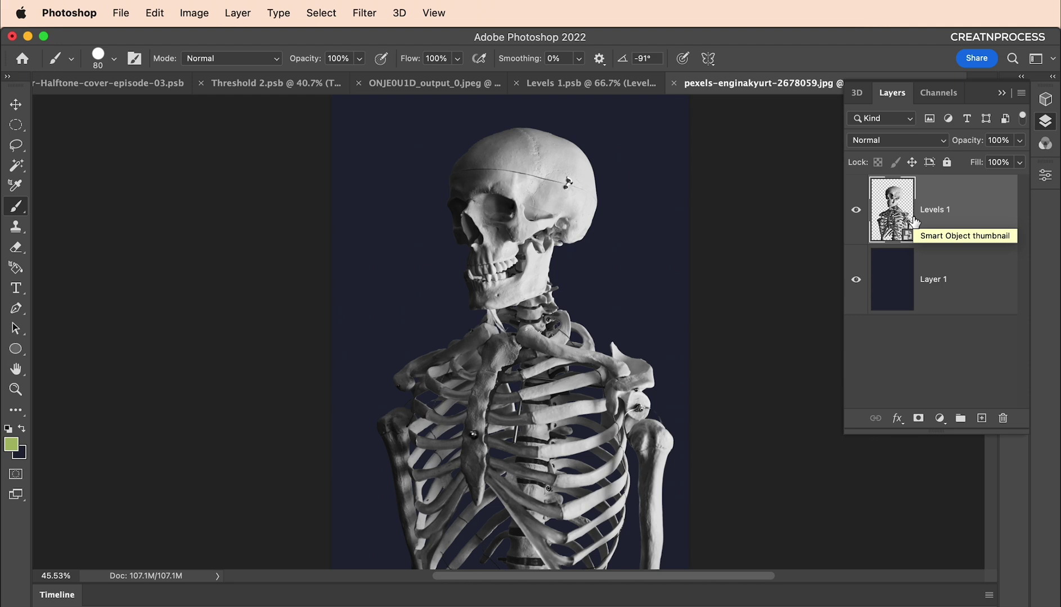
pyautogui.click(369, 21)
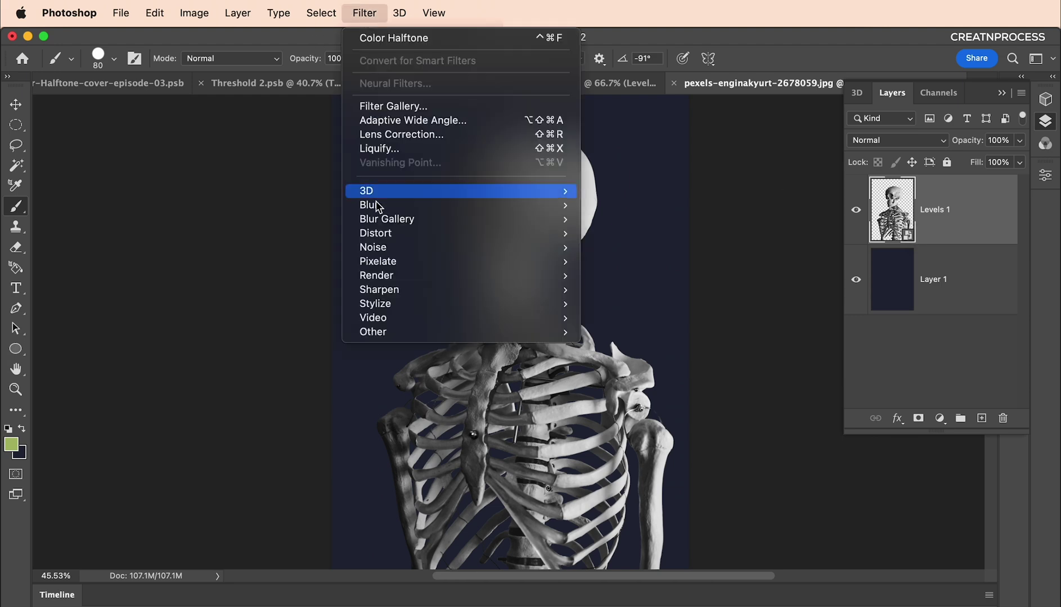
pyautogui.moveTo(389, 261)
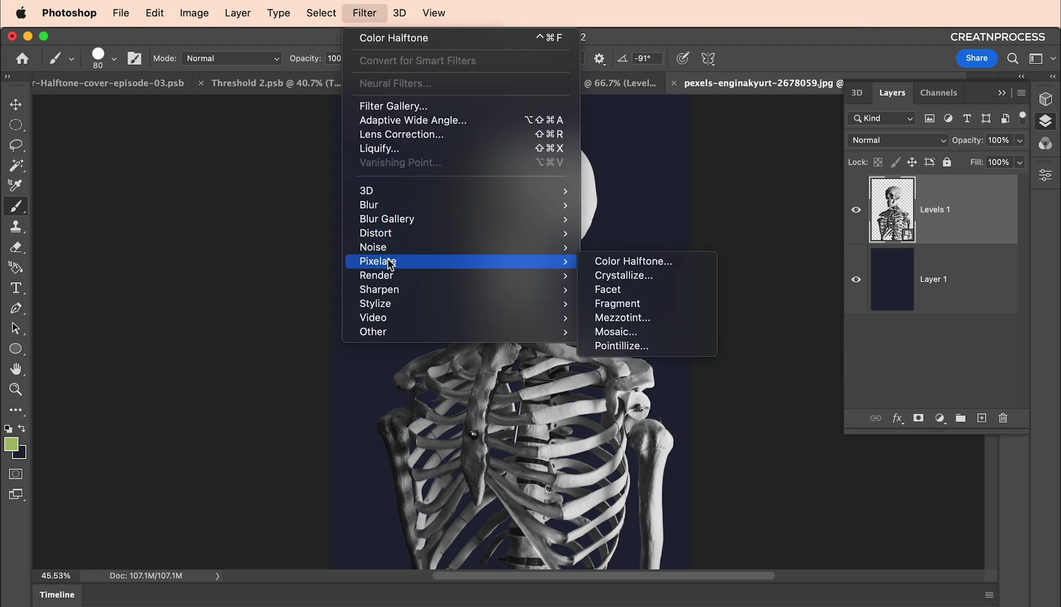
pyautogui.click(609, 262)
pyautogui.moveTo(293, 157); pyautogui.dragTo(291, 124)
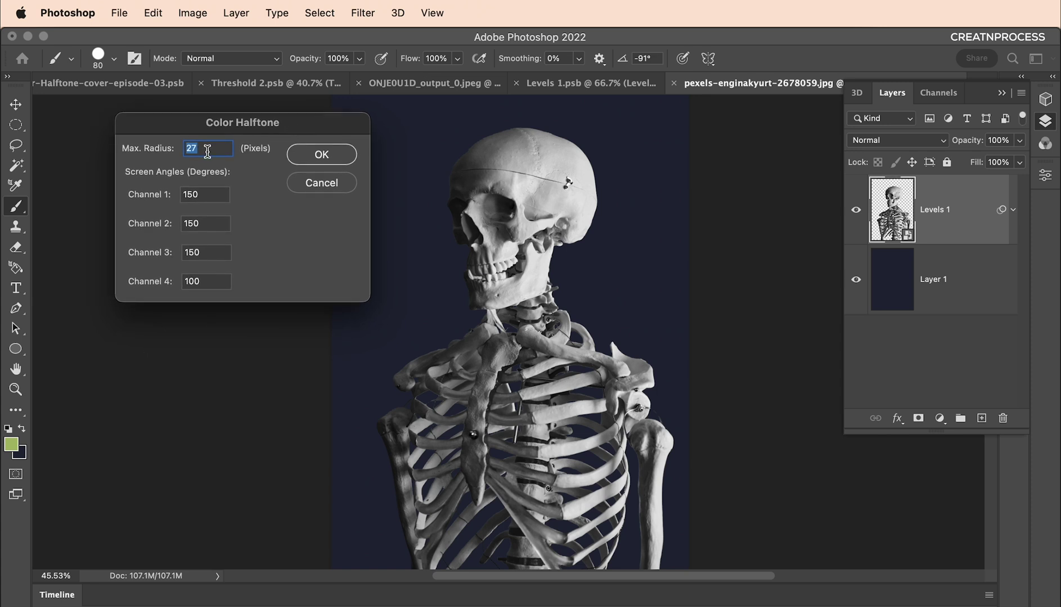
pyautogui.moveTo(222, 177); pyautogui.dragTo(212, 179)
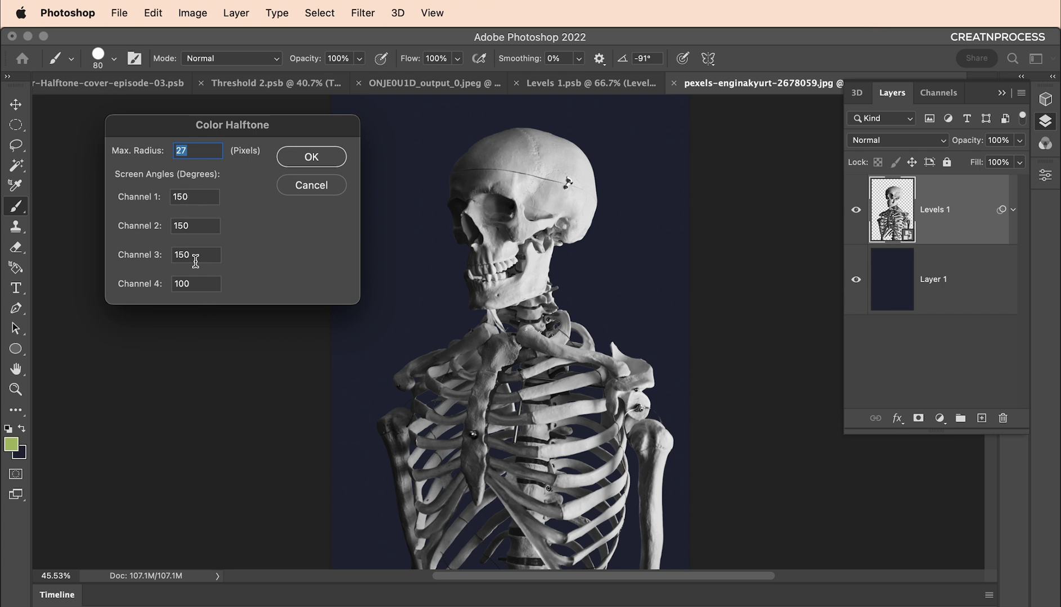
pyautogui.click(192, 197)
pyautogui.click(201, 225)
pyautogui.click(185, 258)
pyautogui.click(185, 284)
pyautogui.doubleClick(191, 155)
pyautogui.click(309, 157)
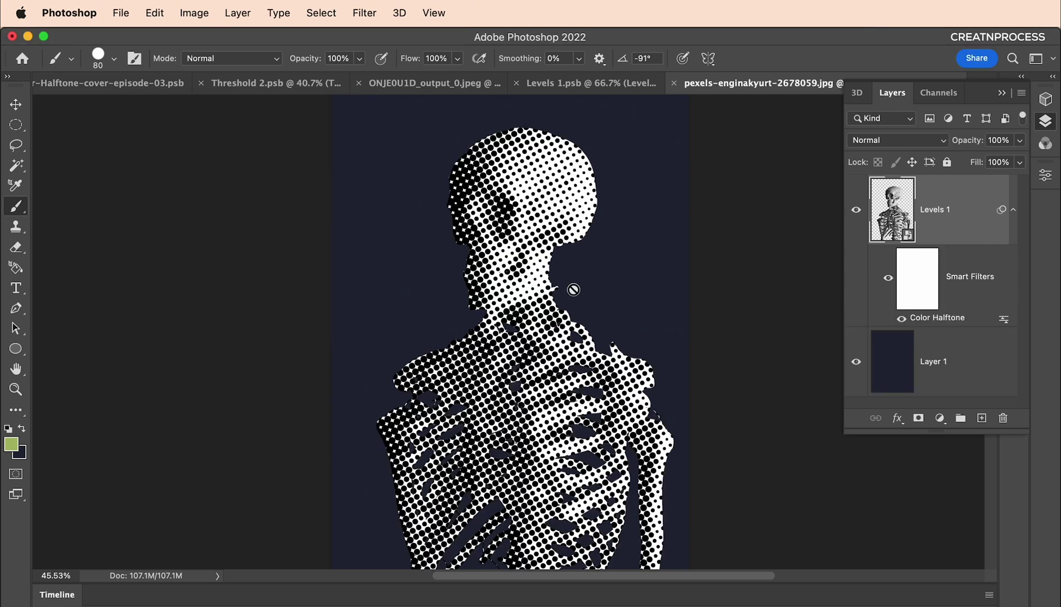
# Step: Try Color Halftone maximum radii of 33 and 23 pixels on the skeleton smart object
pyautogui.scroll(3, 552, 200)
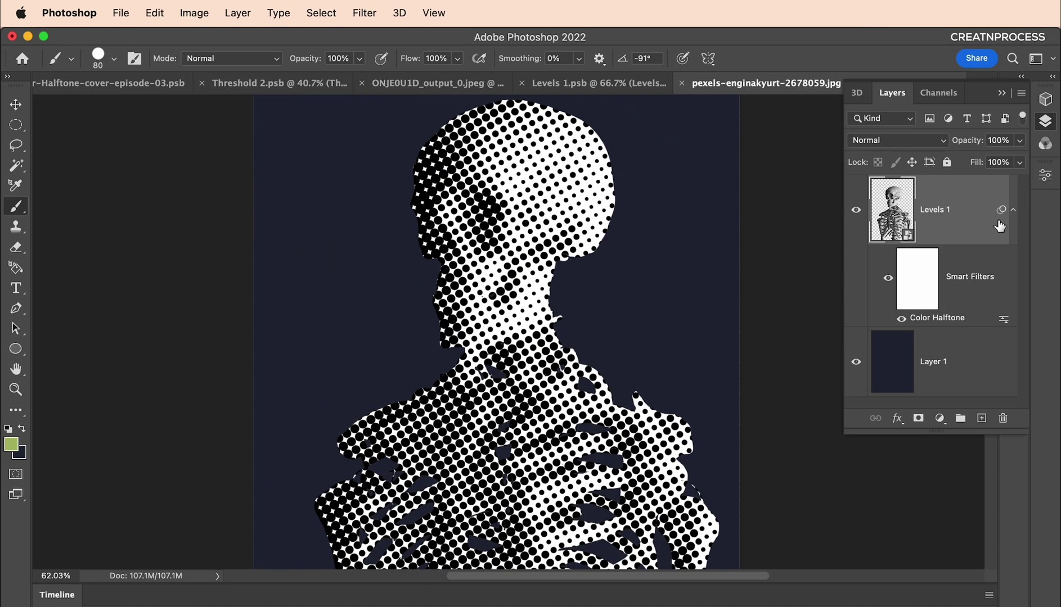
pyautogui.doubleClick(950, 319)
pyautogui.write('33')
pyautogui.click(335, 163)
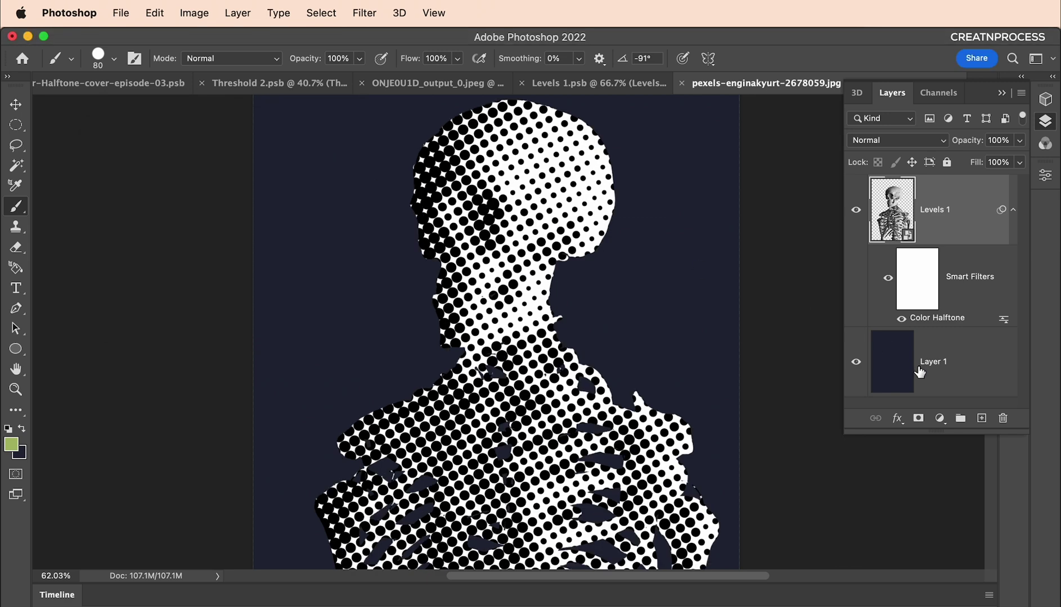
pyautogui.doubleClick(936, 320)
pyautogui.write('23')
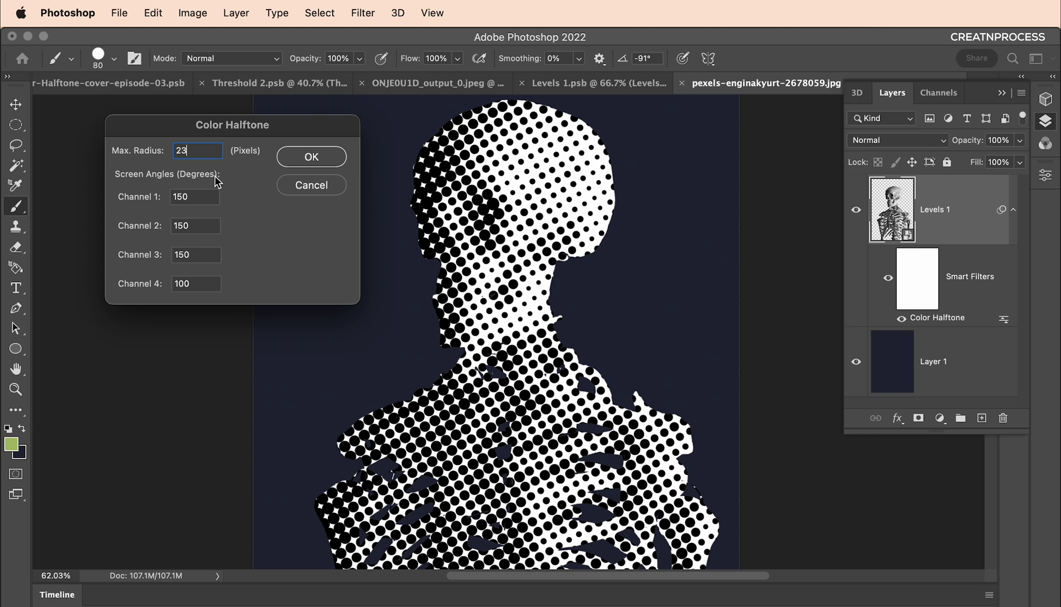
pyautogui.press('Return')
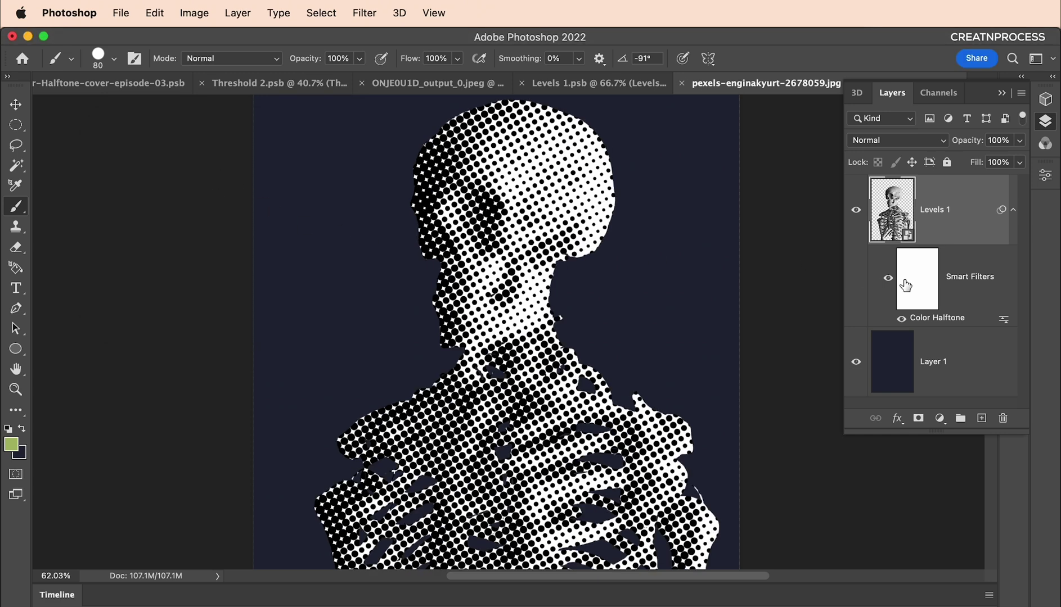
# Step: Set the skeleton's Color Halftone maximum radius to 27 pixels
pyautogui.doubleClick(938, 319)
pyautogui.write('27')
pyautogui.click(298, 158)
# Step: Examine how the halftone dot pattern reads across the skeleton from far away and close up
pyautogui.scroll(-6, 526, 253)
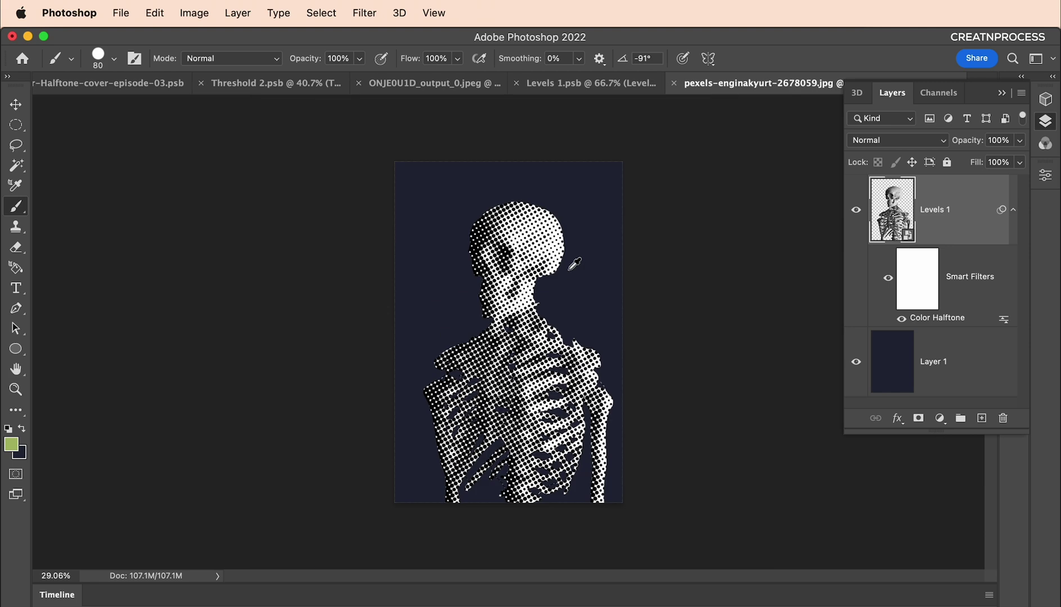
pyautogui.scroll(-3, 526, 253)
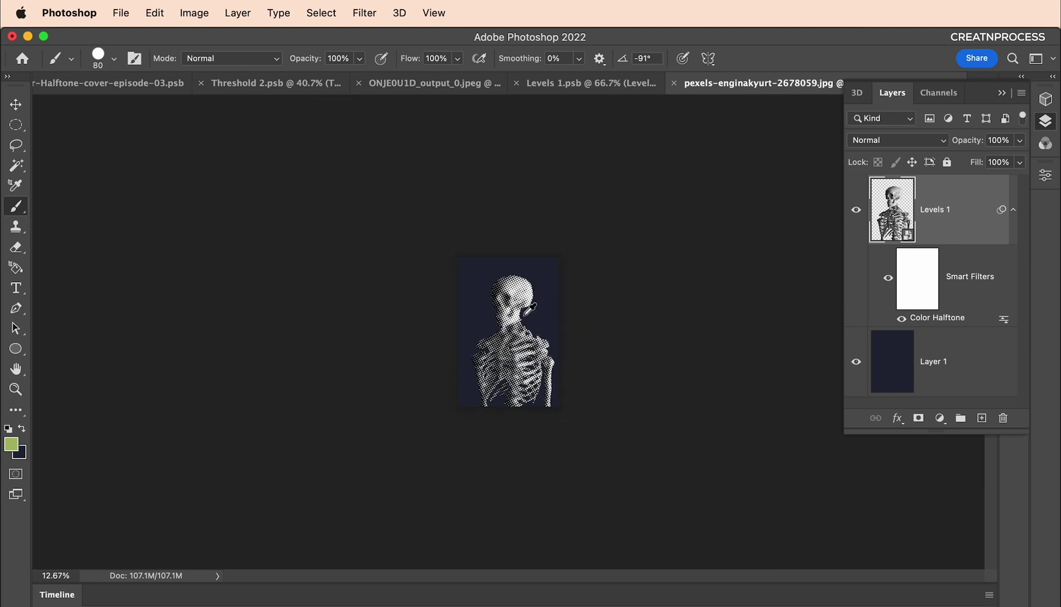
pyautogui.scroll(8, 528, 309)
pyautogui.scroll(-8, 526, 298)
pyautogui.scroll(3, 524, 292)
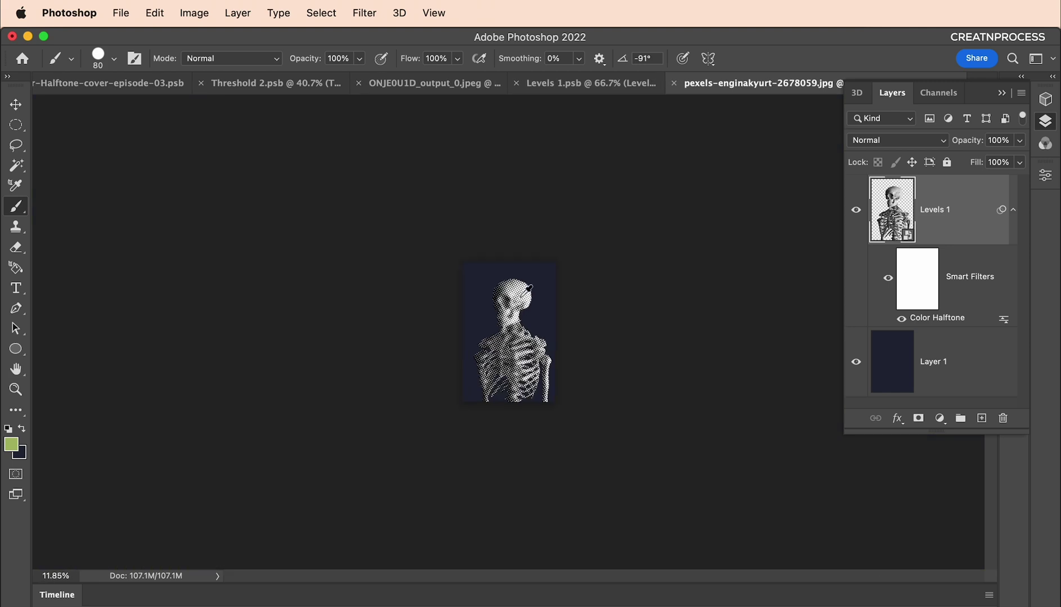
pyautogui.scroll(-2, 525, 291)
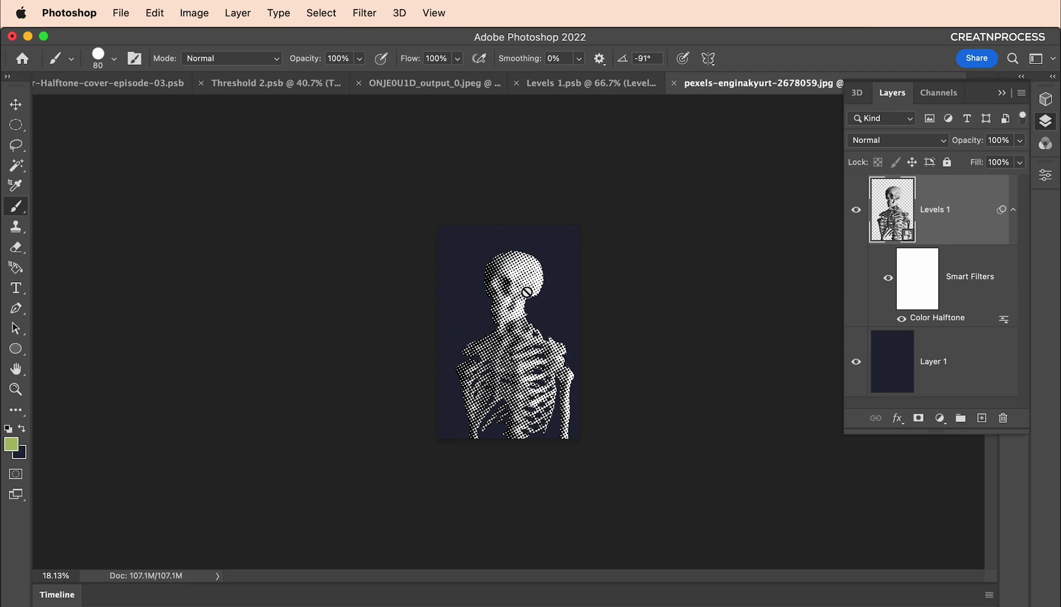
pyautogui.scroll(4, 527, 292)
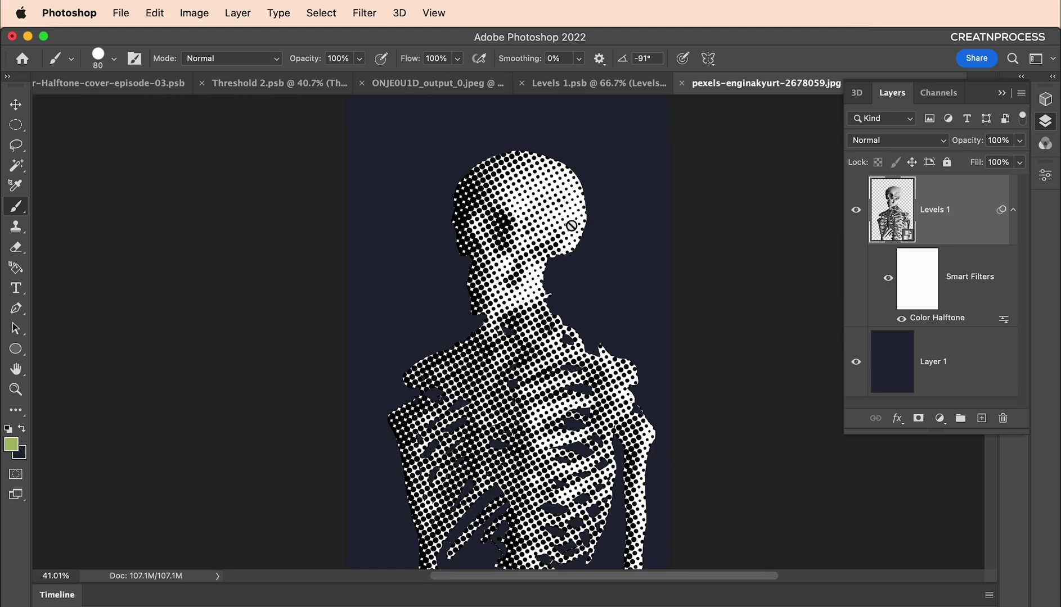
# Step: Add a Threshold adjustment layer above the skeleton smart object
pyautogui.click(940, 422)
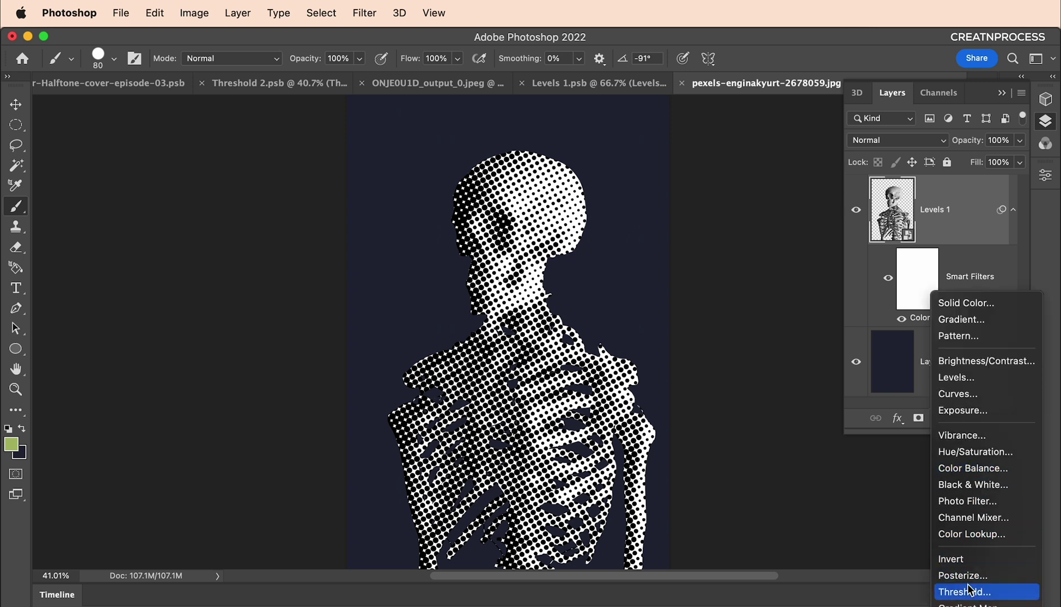
pyautogui.click(969, 590)
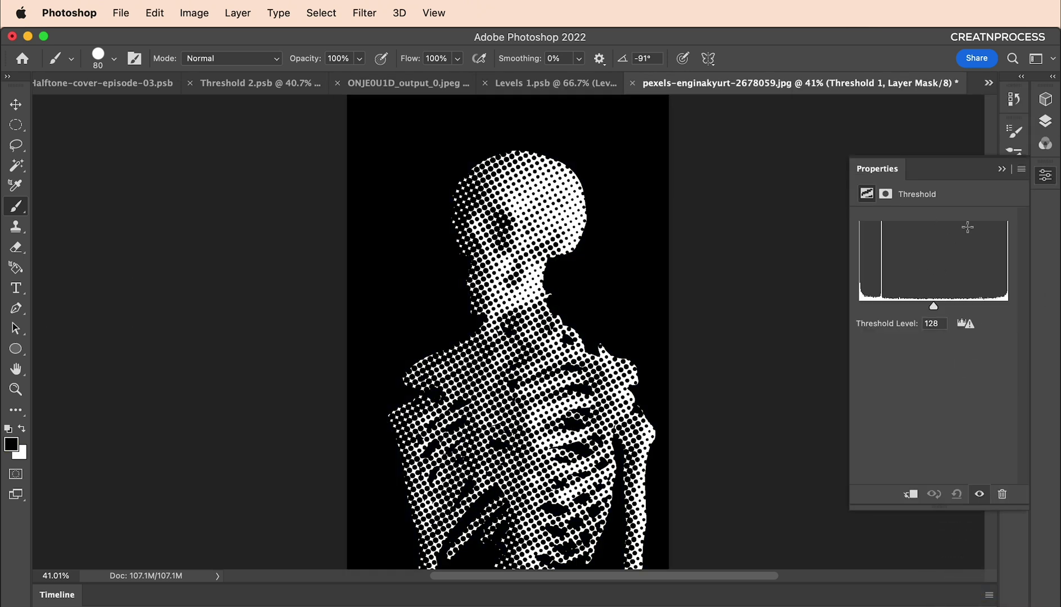
pyautogui.click(1038, 130)
# Step: Apply a Gaussian Blur with a radius of 3.5 pixels to the skeleton smart object
pyautogui.click(957, 310)
pyautogui.click(364, 13)
pyautogui.moveTo(546, 213)
pyautogui.click(629, 261)
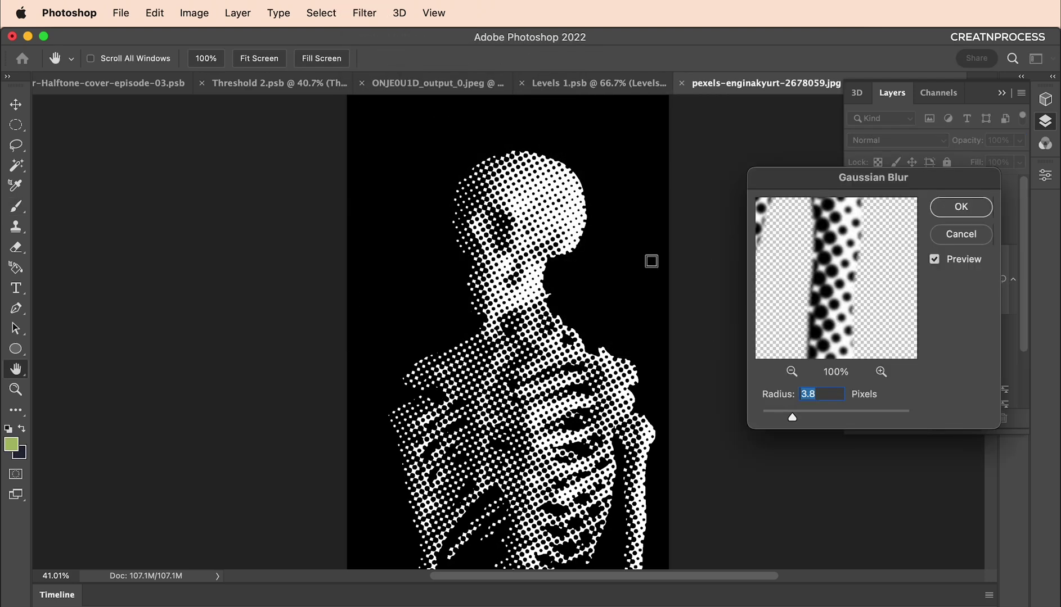
pyautogui.moveTo(844, 177); pyautogui.dragTo(723, 111)
pyautogui.moveTo(672, 351)
pyautogui.mouseDown()
pyautogui.moveTo(656, 351)
pyautogui.moveTo(670, 349)
pyautogui.mouseUp()
pyautogui.click(830, 149)
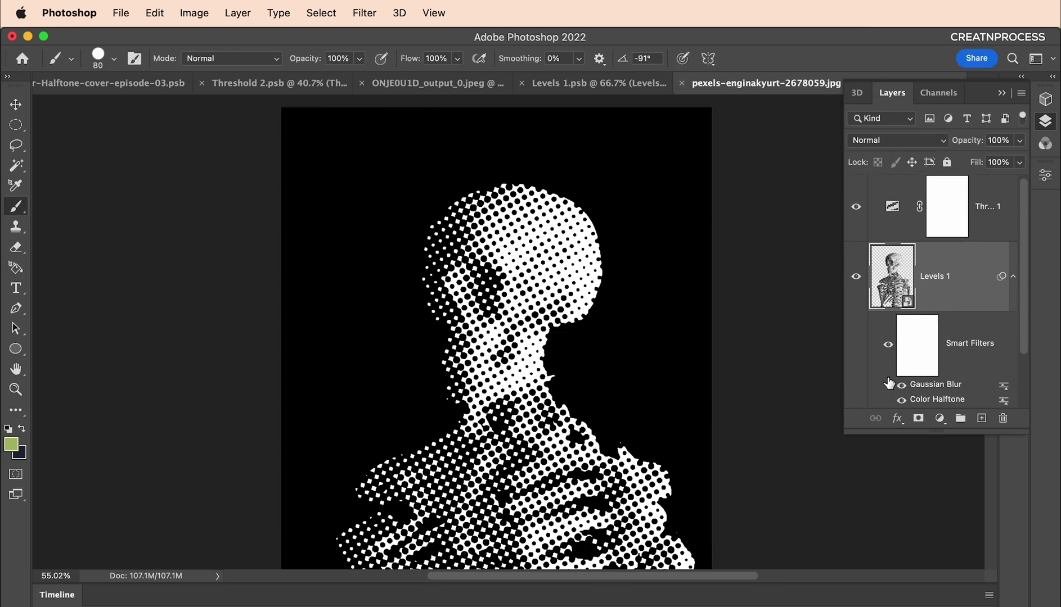
# Step: Hide the Gaussian Blur filter and the Threshold layer to inspect the skull's unblurred halftone dots
pyautogui.click(901, 388)
pyautogui.click(856, 207)
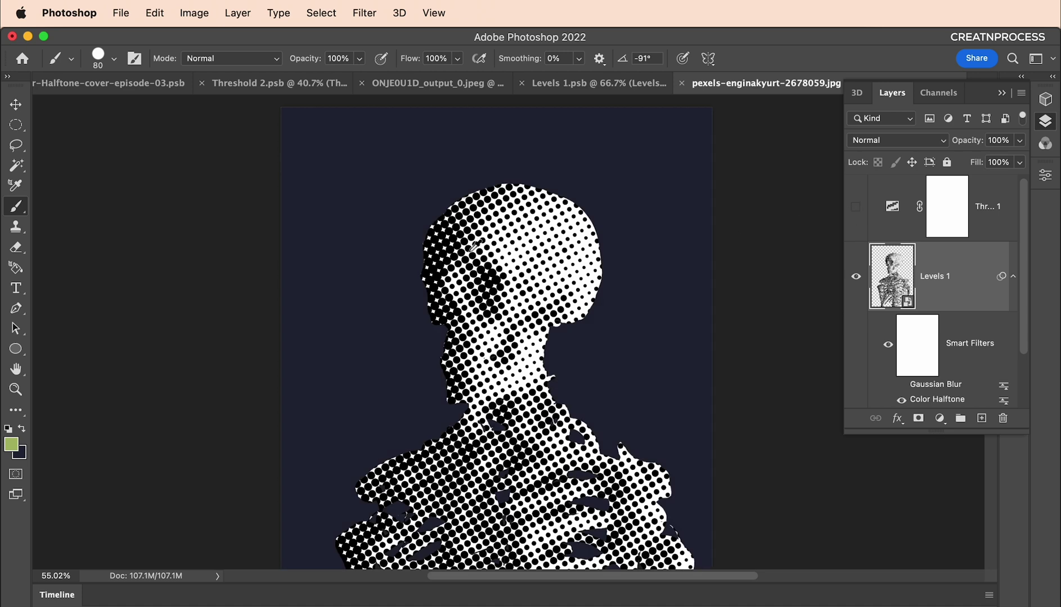
pyautogui.scroll(5, 461, 300)
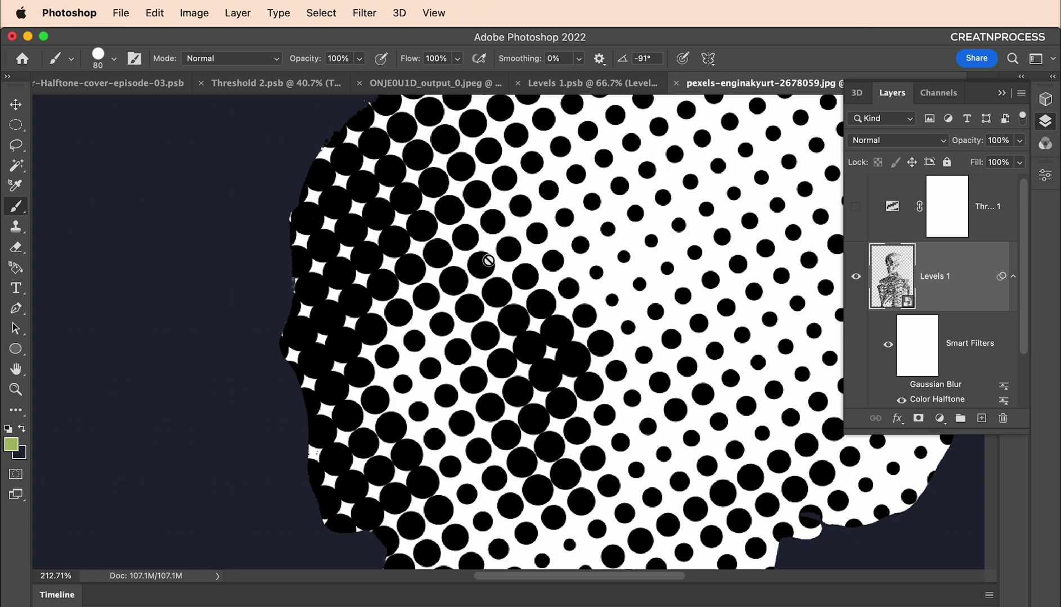
# Step: Switch to the Color-Halftone-cover-episode-03 document and examine the merged halftone dots on its skull
pyautogui.click(170, 86)
pyautogui.scroll(5, 534, 414)
pyautogui.scroll(2, 535, 414)
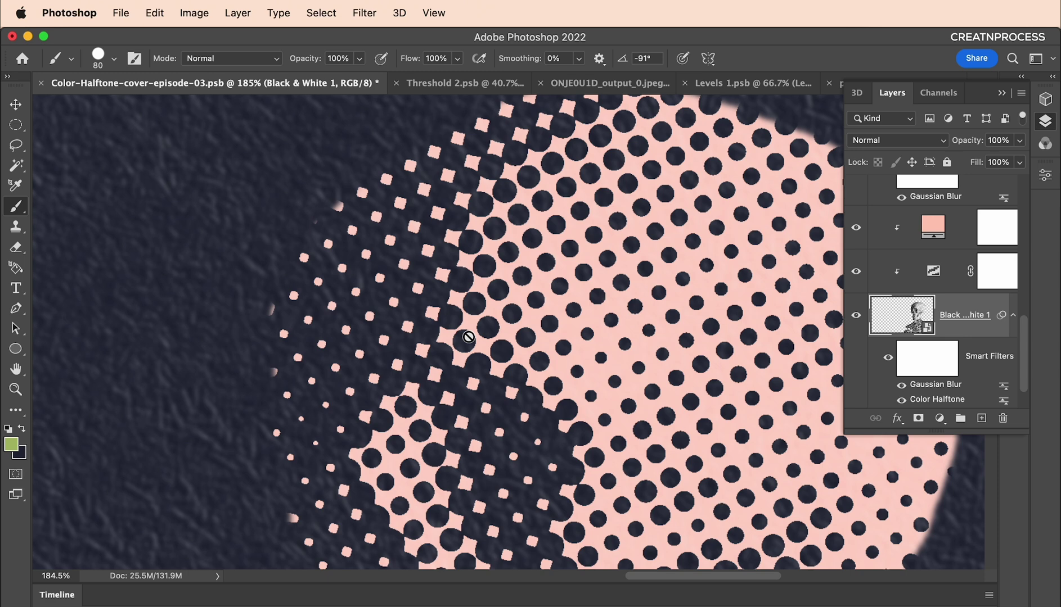
pyautogui.scroll(-3, 468, 337)
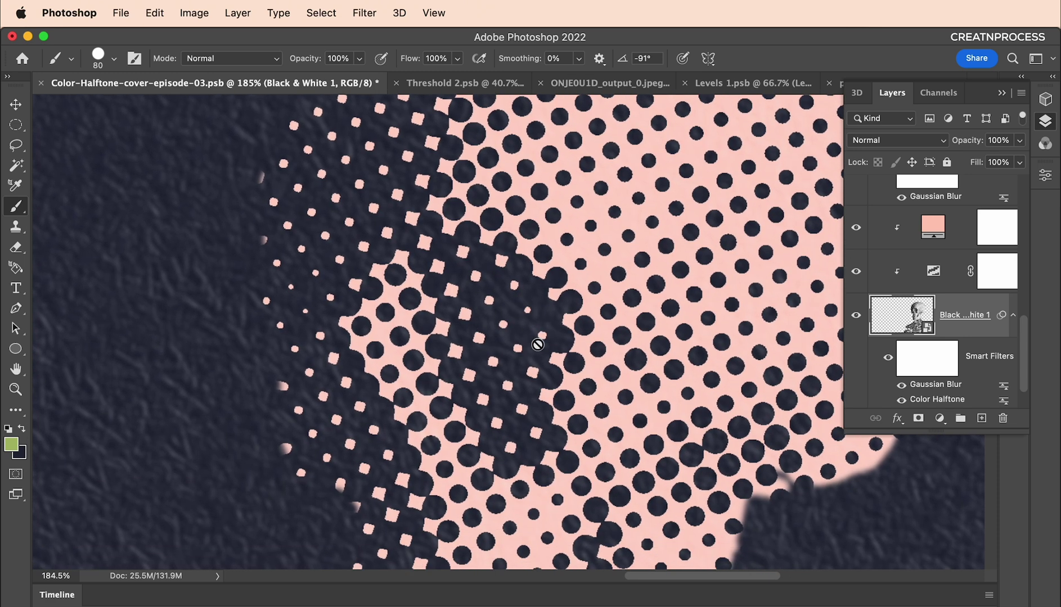
# Step: Return to the skeleton document and show its Gaussian Blur filter and Threshold layer again
pyautogui.click(787, 83)
pyautogui.click(833, 84)
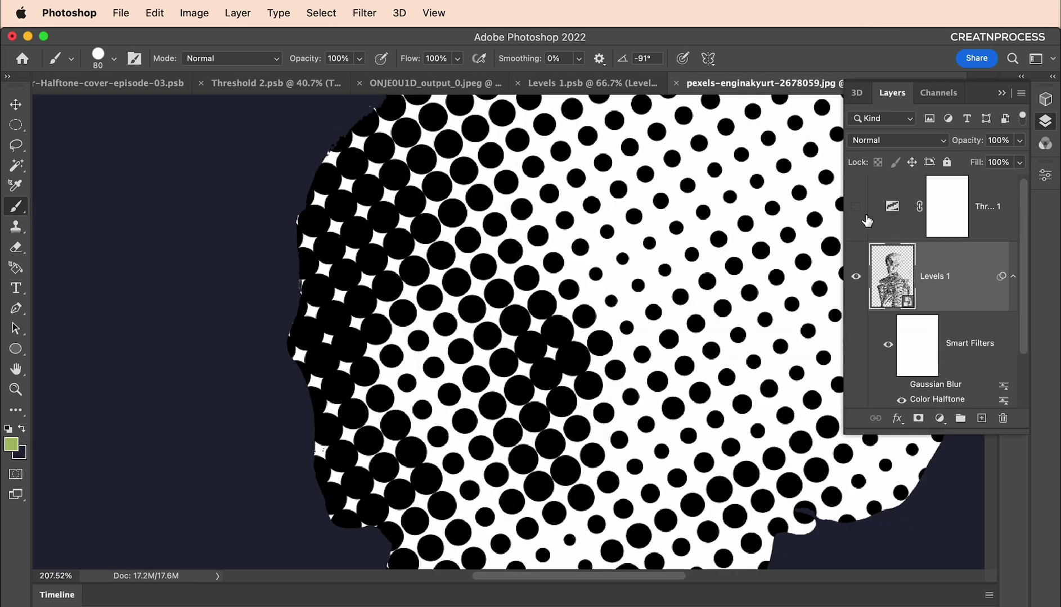
pyautogui.click(901, 386)
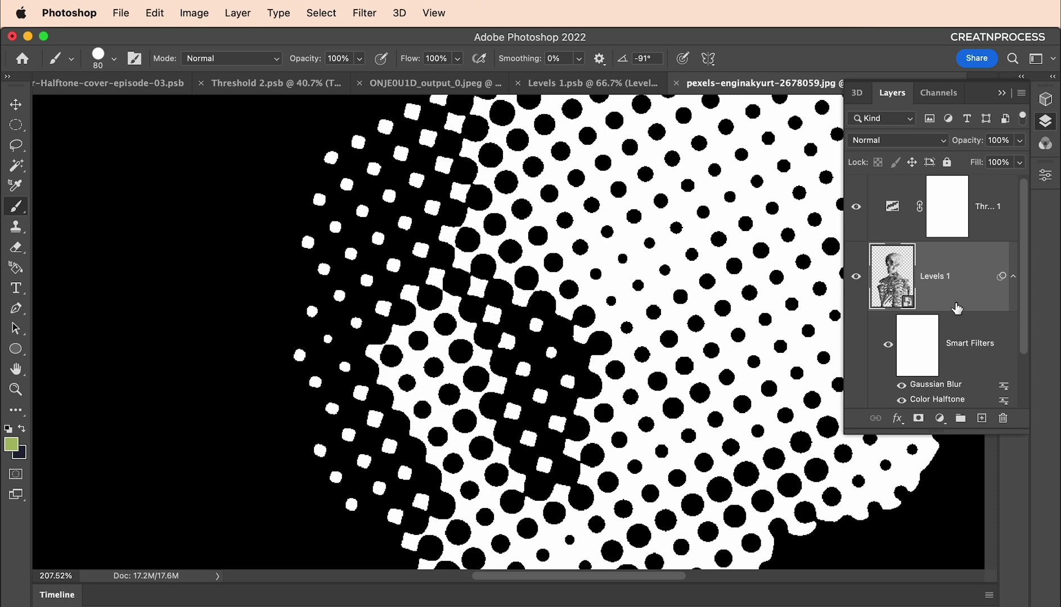
# Step: Set the Threshold adjustment layer's level to 169
pyautogui.click(904, 232)
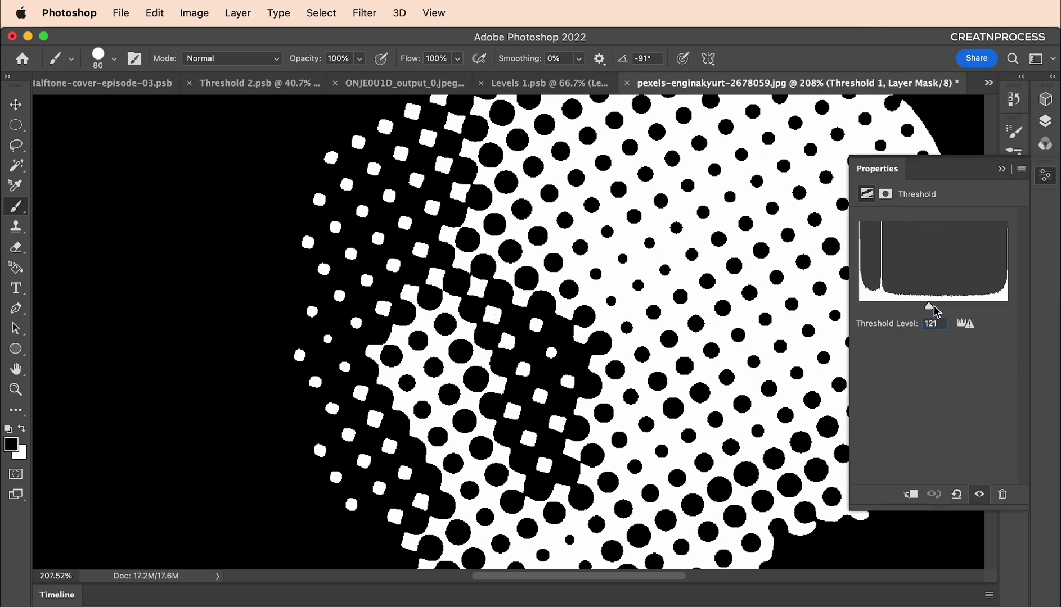
pyautogui.moveTo(929, 306); pyautogui.dragTo(959, 306)
pyautogui.press('super+0')
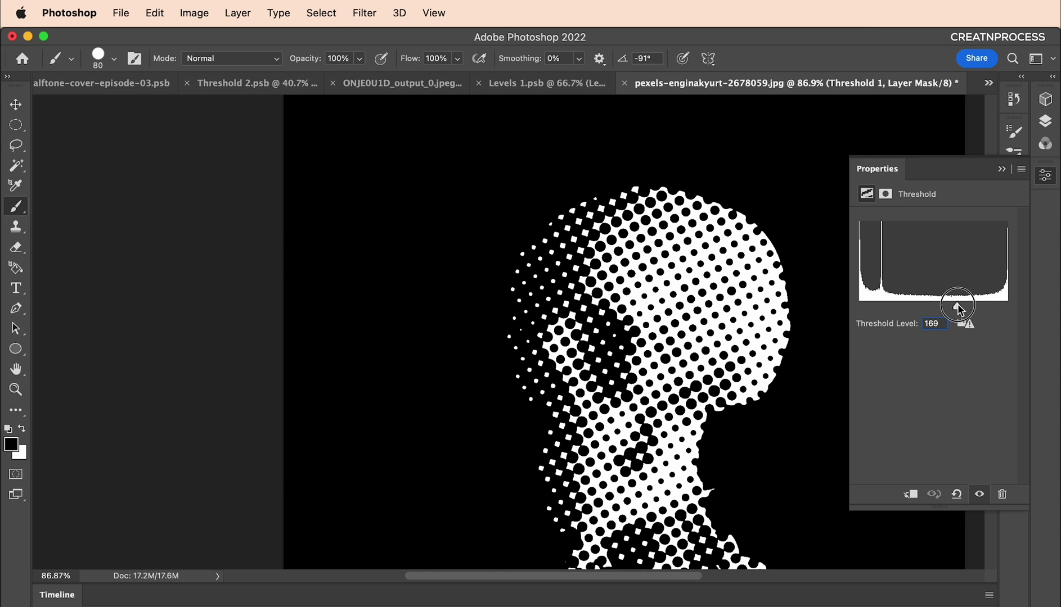
# Step: Open the Gaussian Blur filter on the Levels 1 layer and compare radii of 7.0 and 4.2 pixels on the skeleton
pyautogui.click(1045, 121)
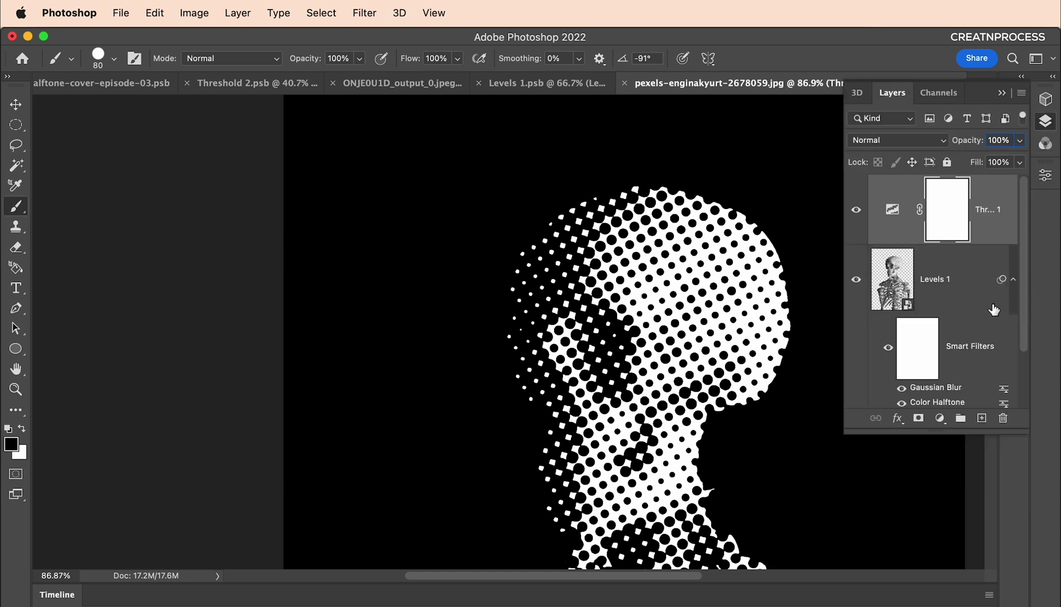
pyautogui.doubleClick(922, 388)
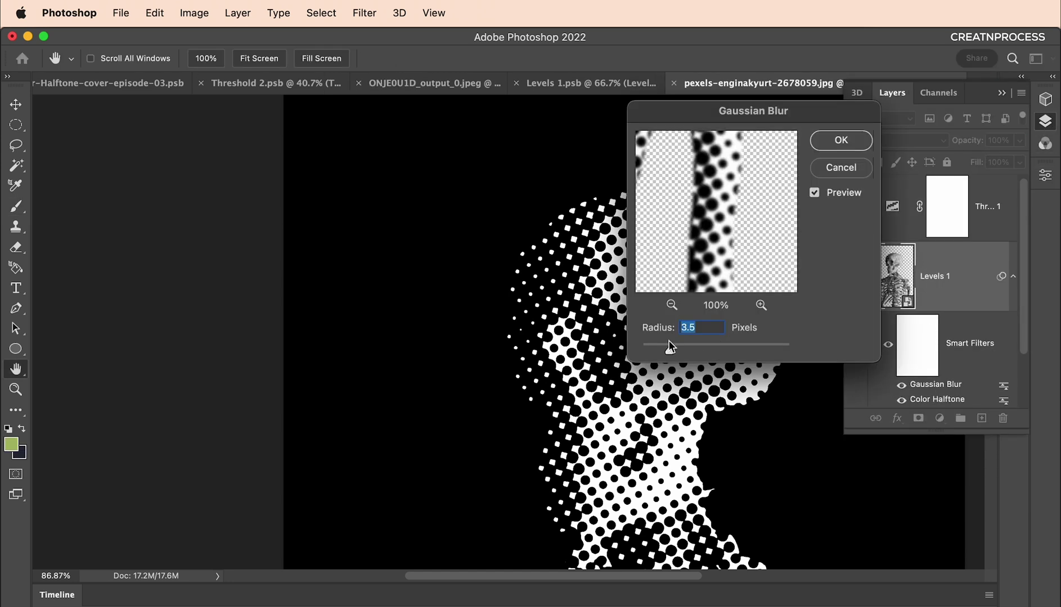
pyautogui.moveTo(669, 349)
pyautogui.mouseDown()
pyautogui.moveTo(707, 348)
pyautogui.moveTo(688, 347)
pyautogui.mouseUp()
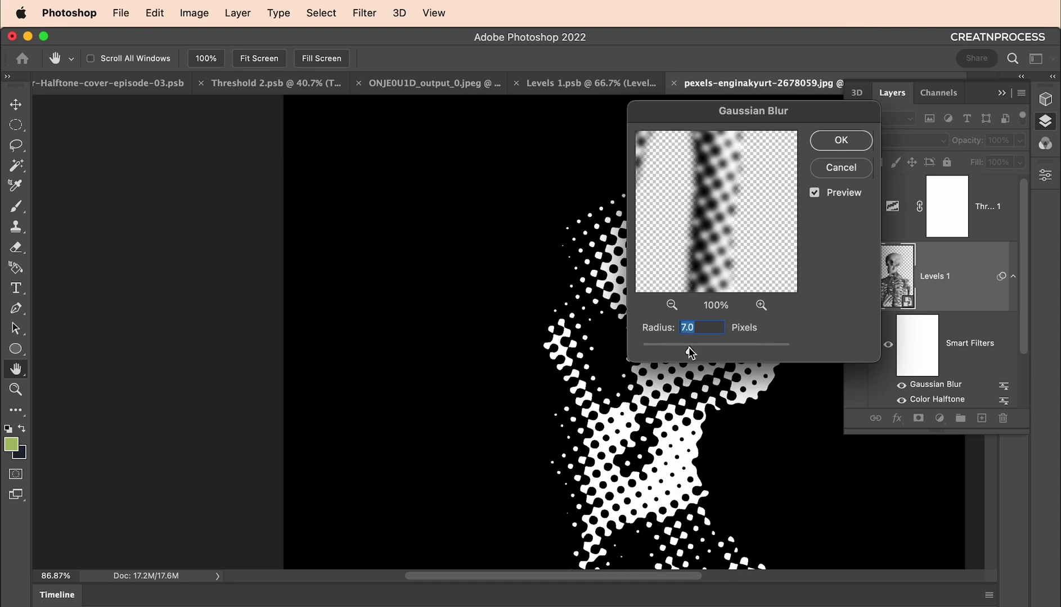
pyautogui.scroll(-5, 562, 404)
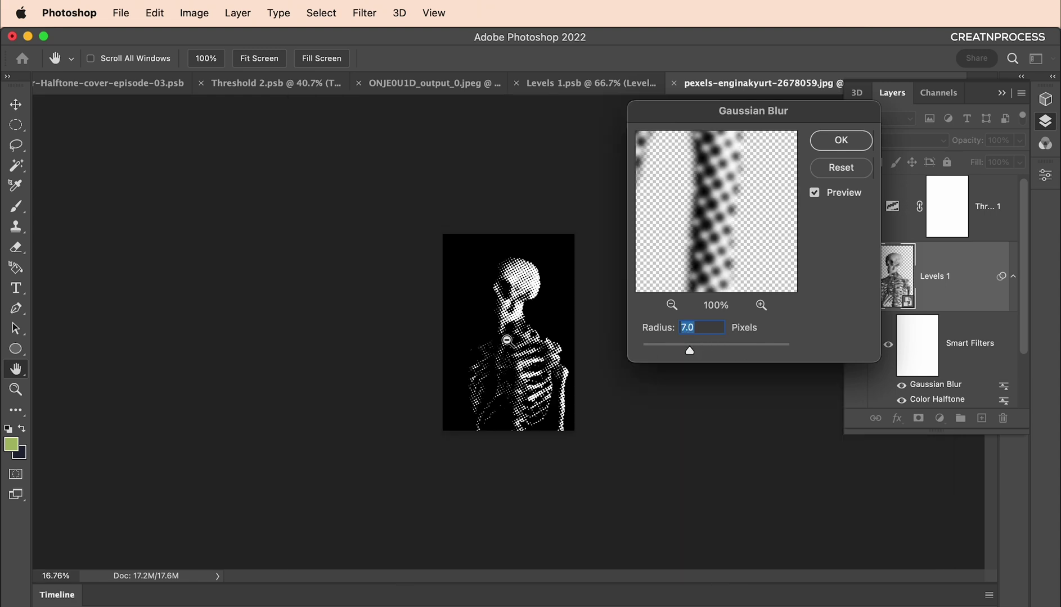
pyautogui.scroll(3, 519, 284)
pyautogui.moveTo(679, 349)
pyautogui.mouseDown()
pyautogui.moveTo(642, 350)
pyautogui.moveTo(675, 345)
pyautogui.mouseUp()
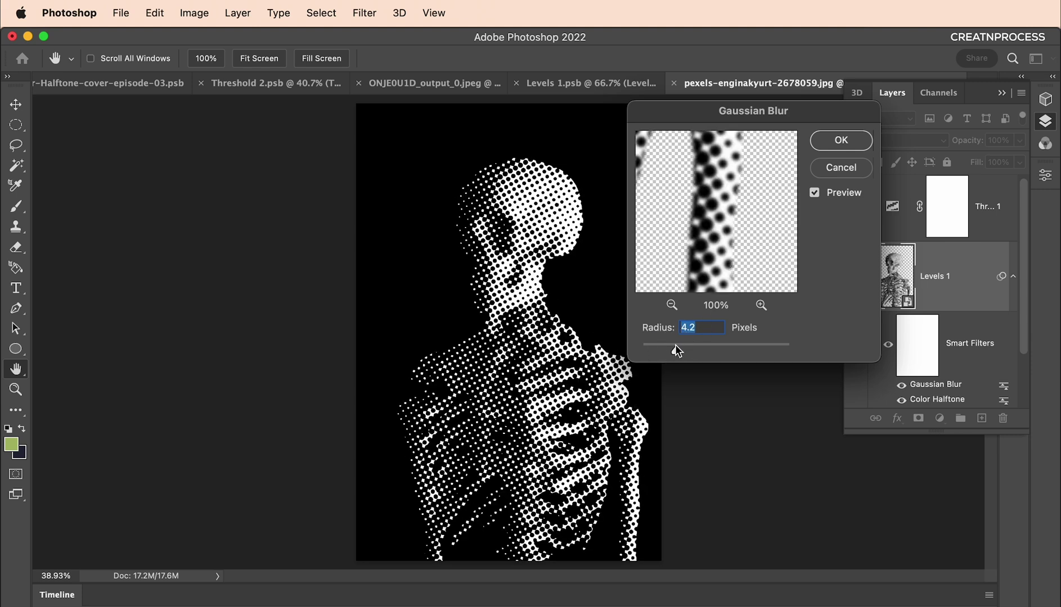
pyautogui.scroll(3, 506, 257)
pyautogui.scroll(5, 506, 257)
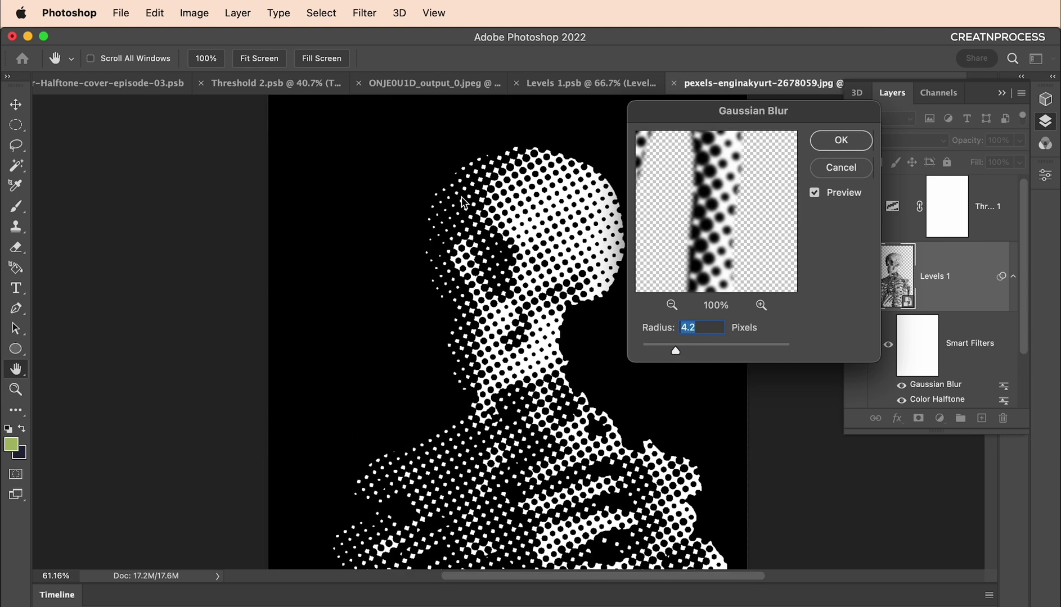
pyautogui.scroll(-1, 462, 367)
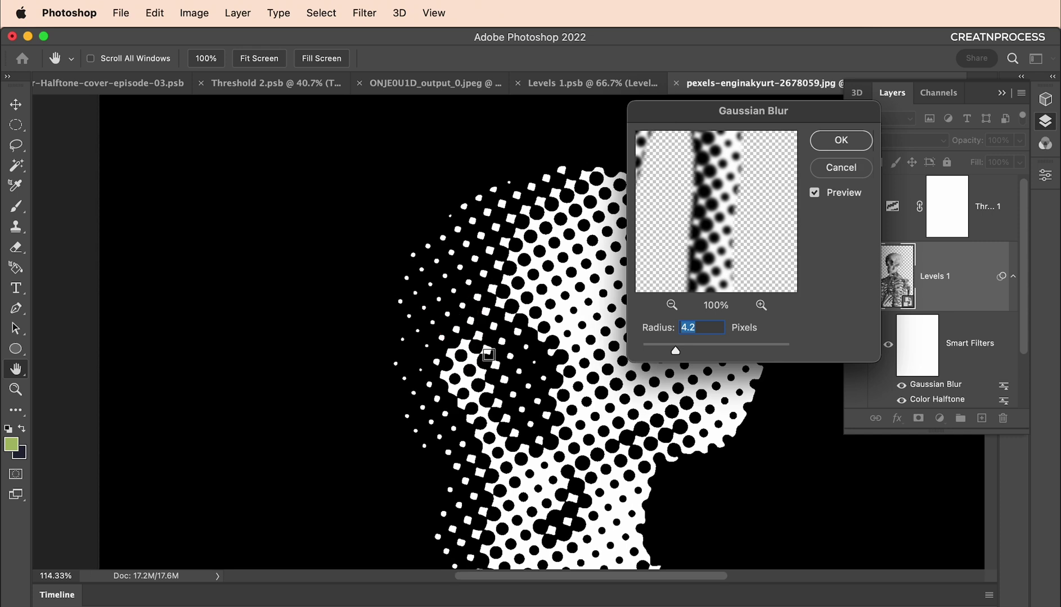
# Step: Set the Gaussian Blur radius to 3.7 pixels and apply it
pyautogui.moveTo(667, 353); pyautogui.dragTo(671, 353)
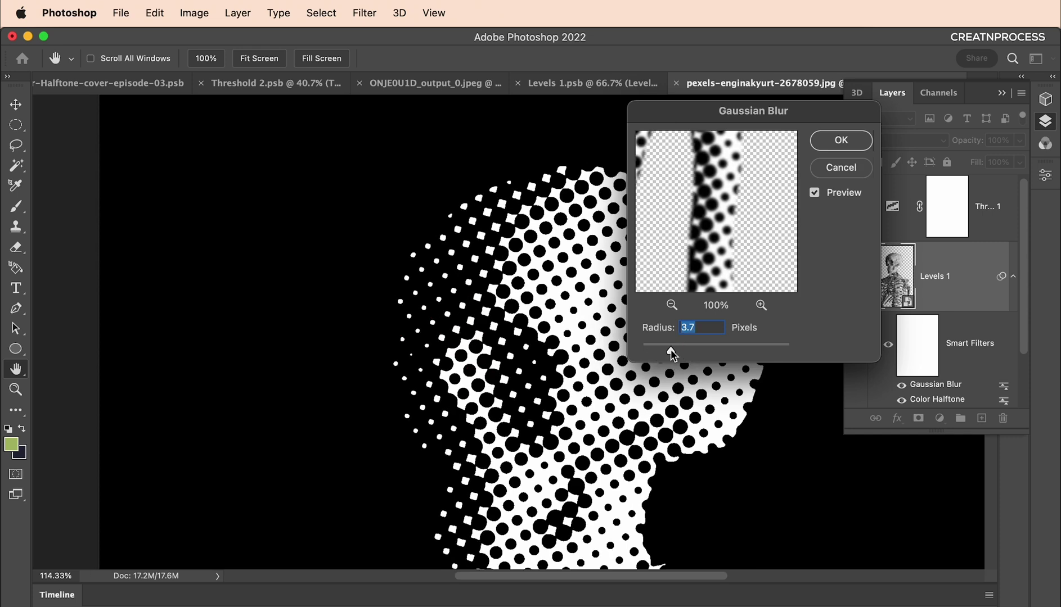
pyautogui.scroll(-9, 398, 383)
pyautogui.scroll(7, 398, 383)
pyautogui.click(840, 141)
pyautogui.scroll(-8, 601, 289)
pyautogui.scroll(9, 545, 308)
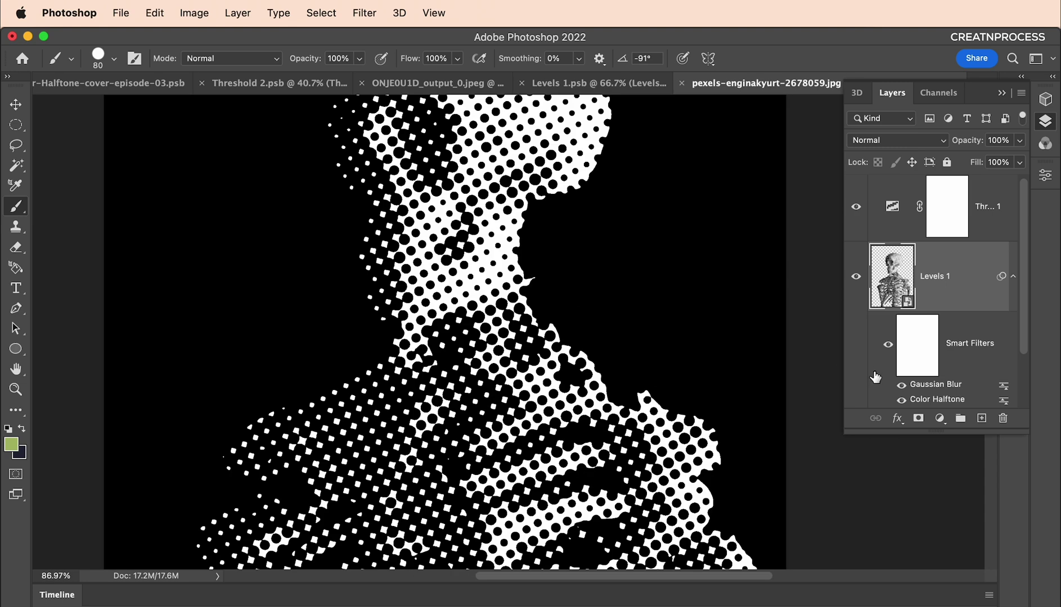
# Step: Review the Color Halftone, Gaussian Blur and Threshold settings in turn, then examine the resulting dots on the skeleton
pyautogui.doubleClick(932, 401)
pyautogui.click(520, 295)
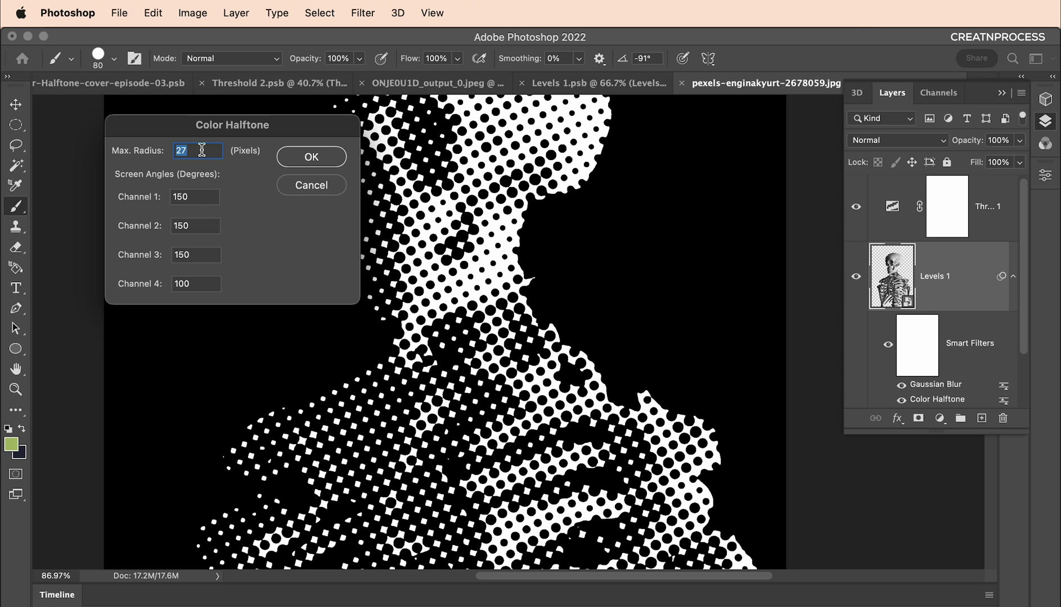
pyautogui.click(294, 158)
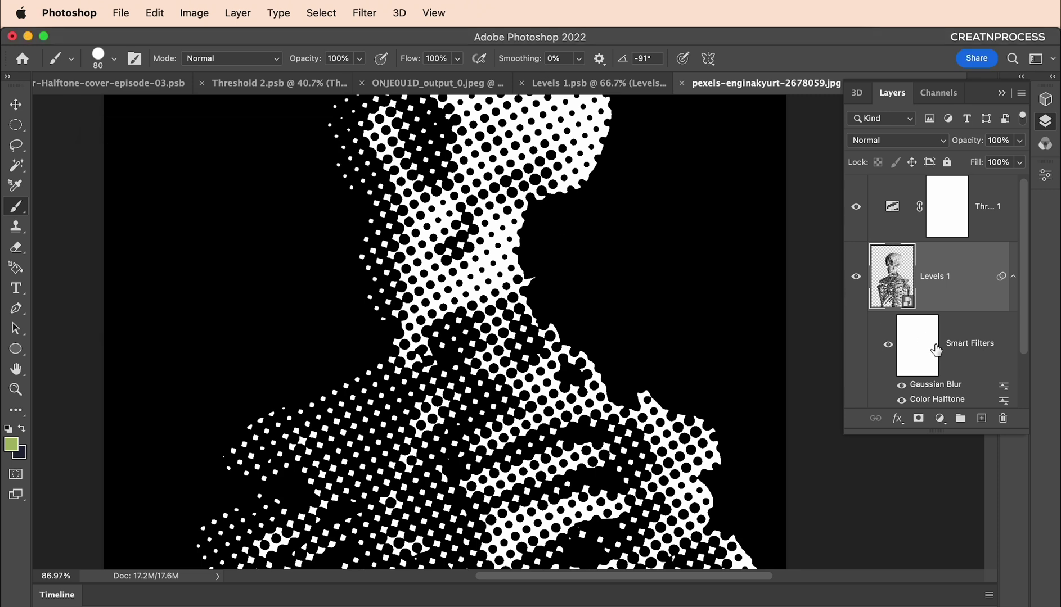
pyautogui.doubleClick(935, 384)
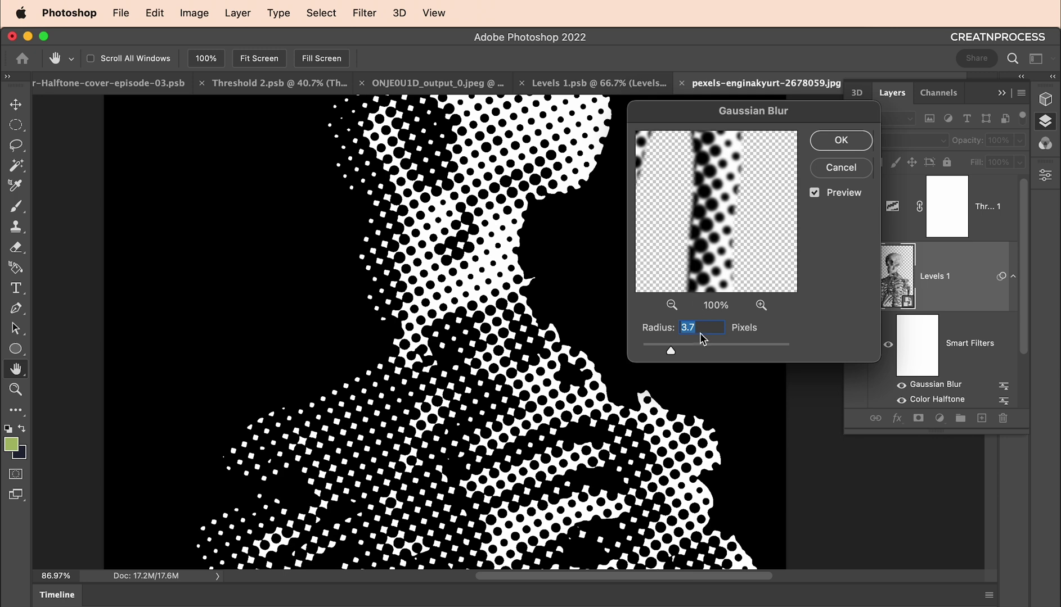
pyautogui.click(840, 141)
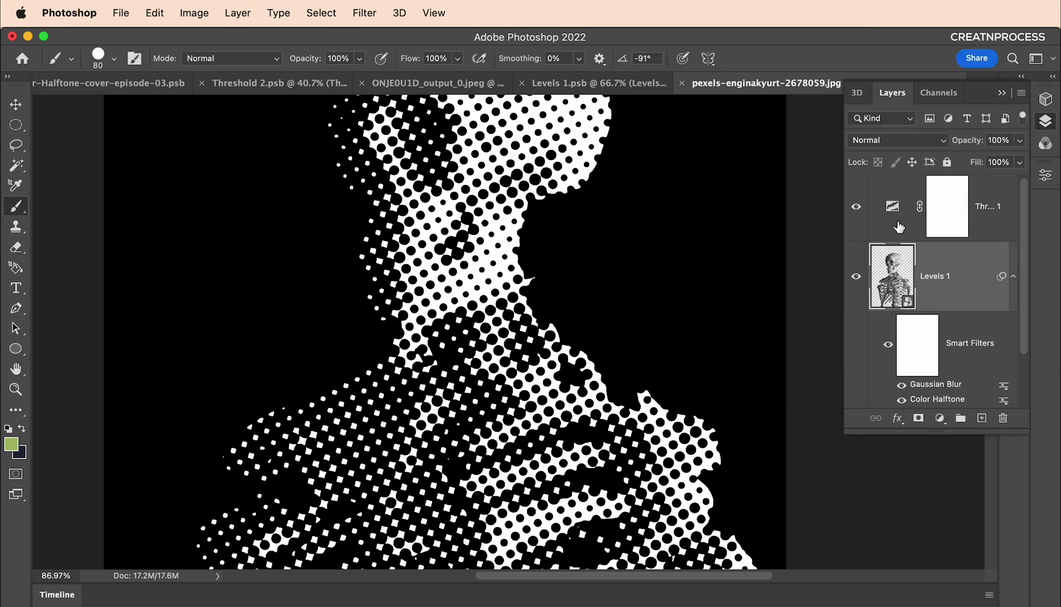
pyautogui.doubleClick(893, 206)
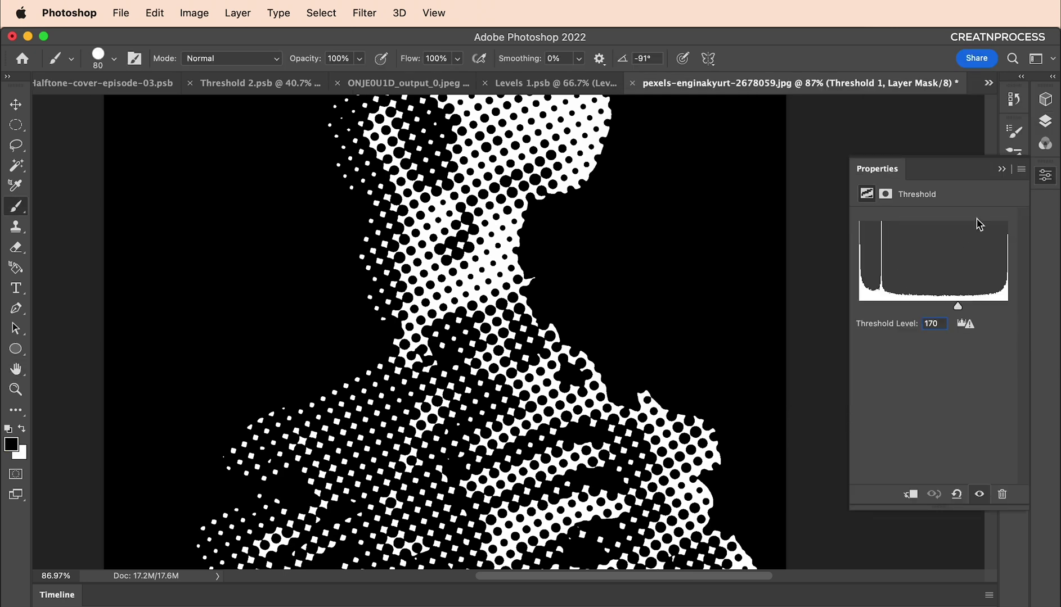
pyautogui.click(1002, 169)
pyautogui.scroll(-5, 545, 206)
pyautogui.scroll(5, 532, 208)
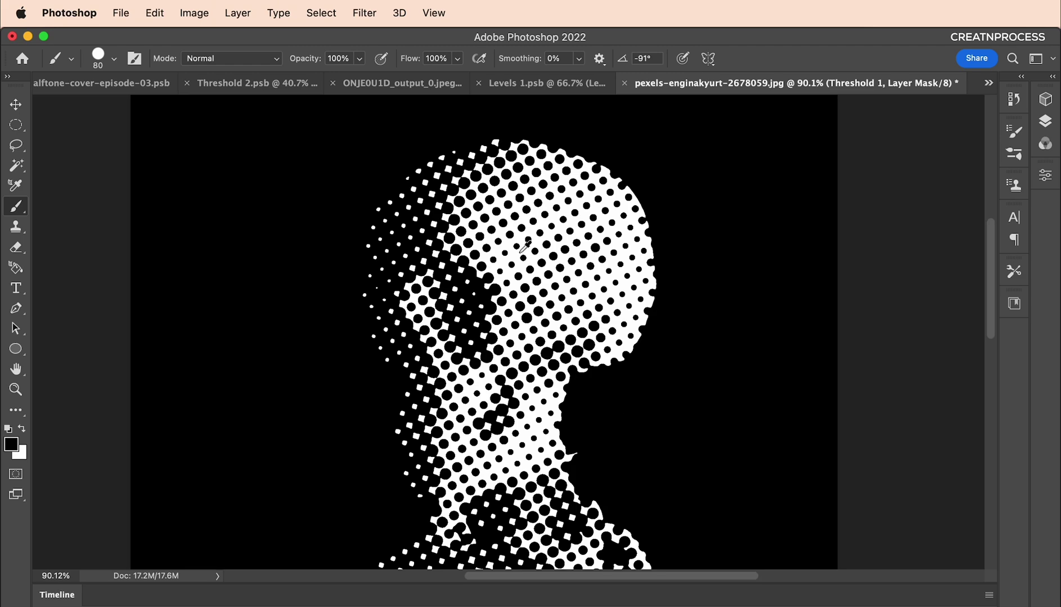
pyautogui.scroll(-3, 546, 248)
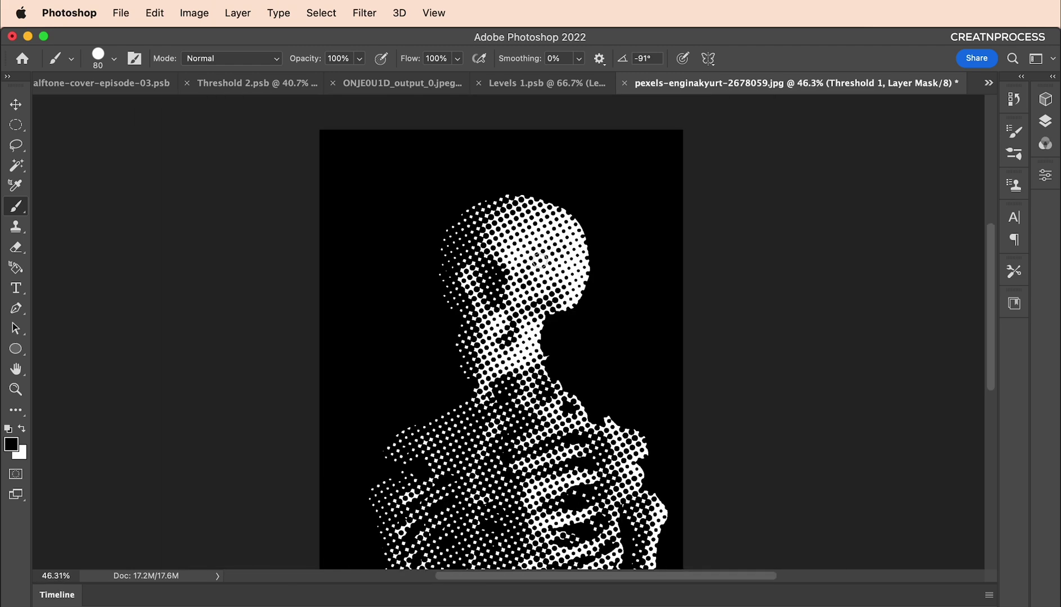
# Step: Add a Solid Color fill layer in salmon pink above the Threshold layer
pyautogui.click(1045, 121)
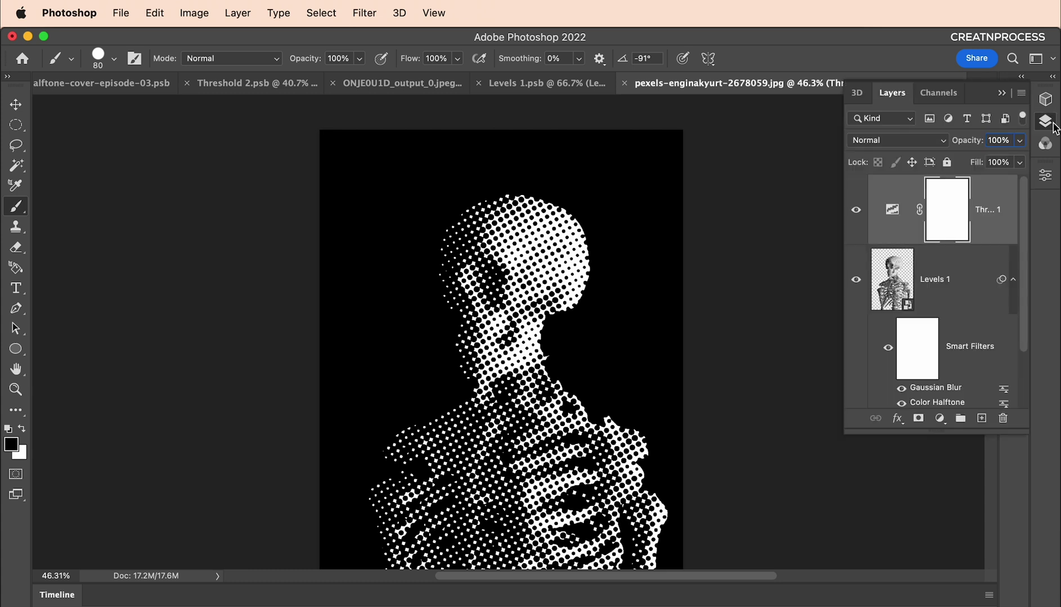
pyautogui.click(943, 419)
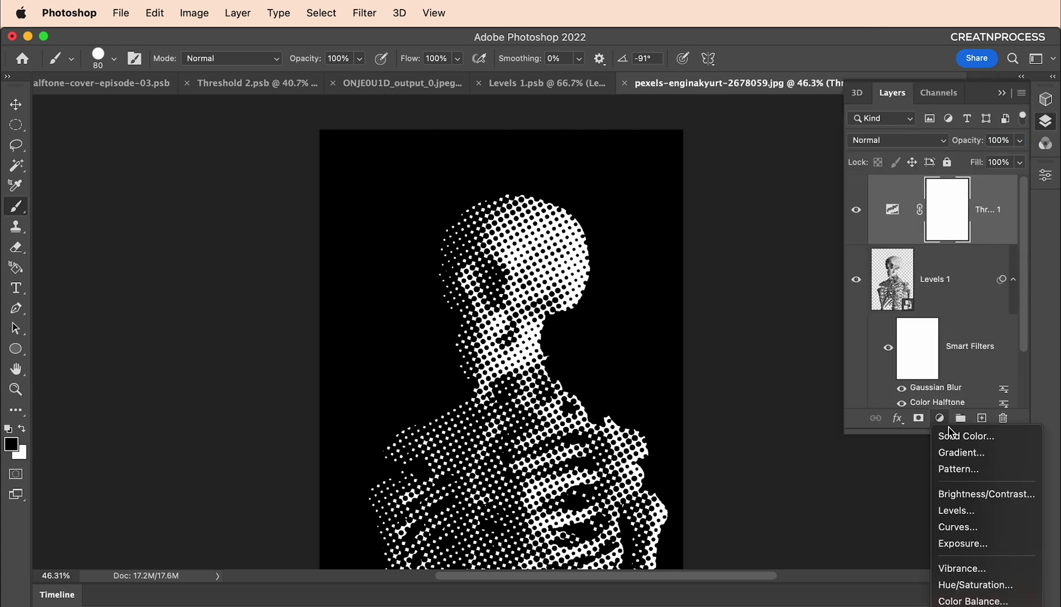
pyautogui.click(951, 435)
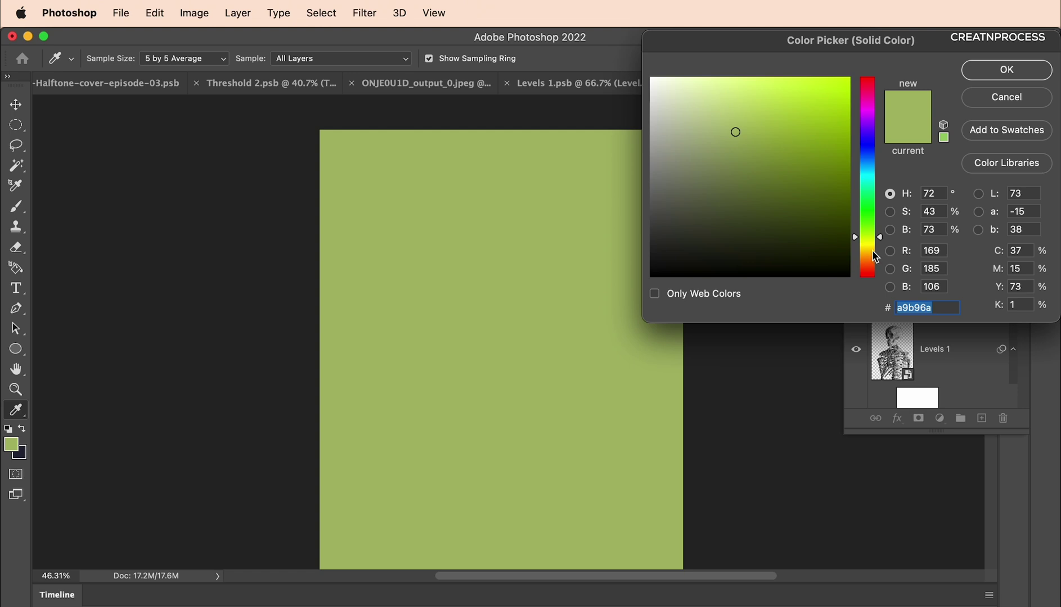
pyautogui.moveTo(870, 239); pyautogui.dragTo(873, 270)
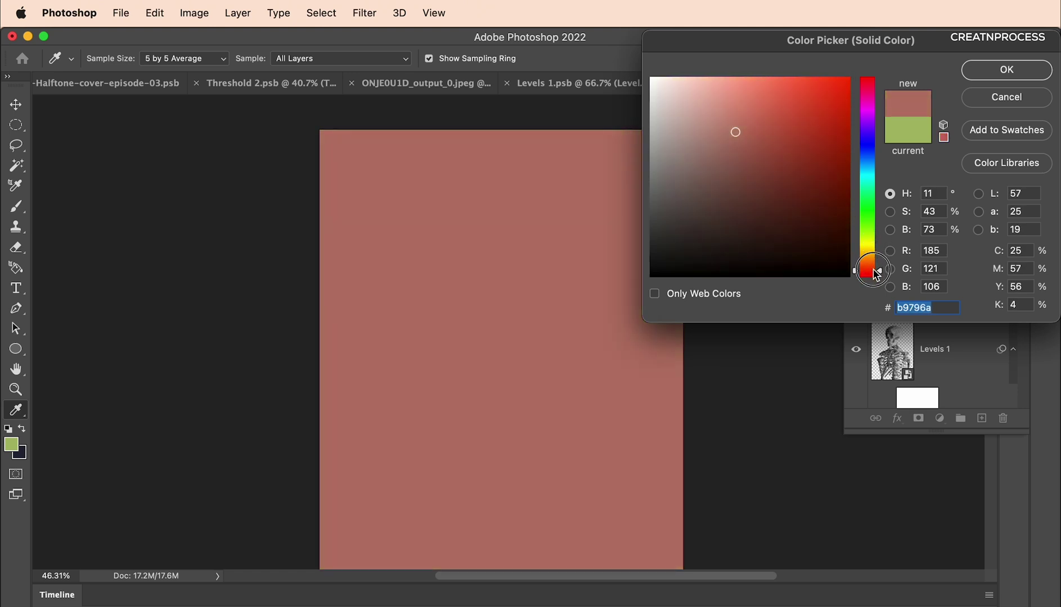
pyautogui.moveTo(754, 110)
pyautogui.mouseDown()
pyautogui.moveTo(750, 80)
pyautogui.moveTo(731, 78)
pyautogui.mouseUp()
pyautogui.click(1032, 74)
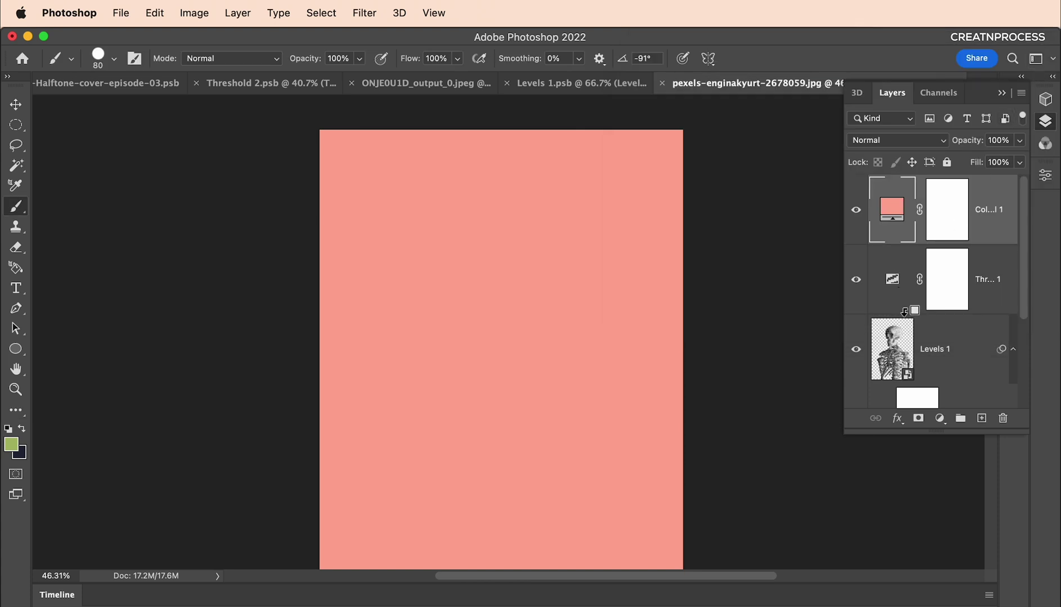
# Step: Clip the Threshold and salmon fill layers to the Levels 1 layer and set the fill's blend mode to Multiply
pyautogui.keyDown('alt'); pyautogui.click(904, 311); pyautogui.keyUp('alt')
pyautogui.keyDown('alt'); pyautogui.click(921, 243); pyautogui.keyUp('alt')
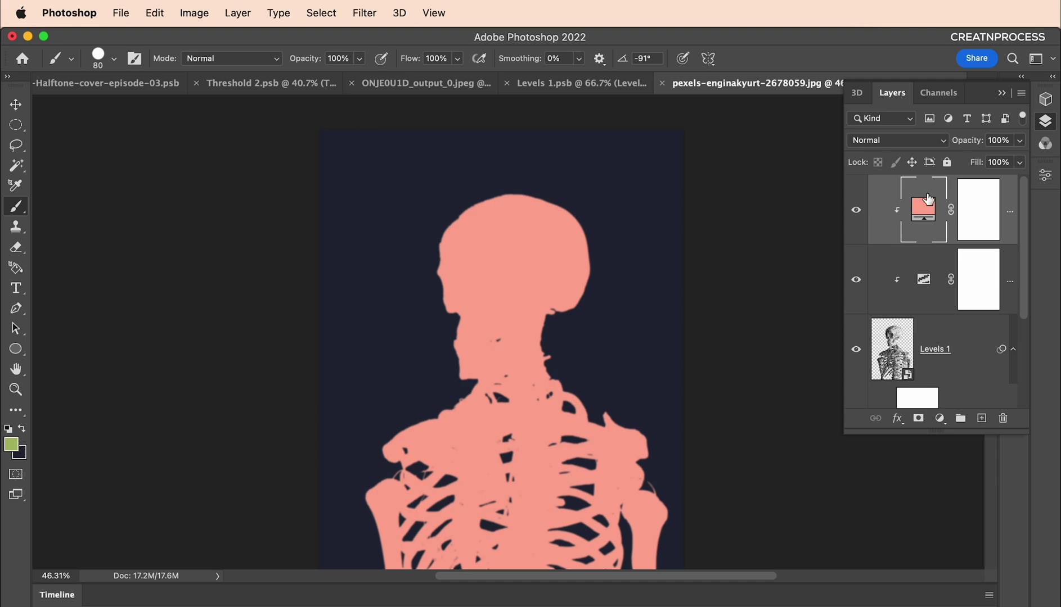
pyautogui.click(917, 140)
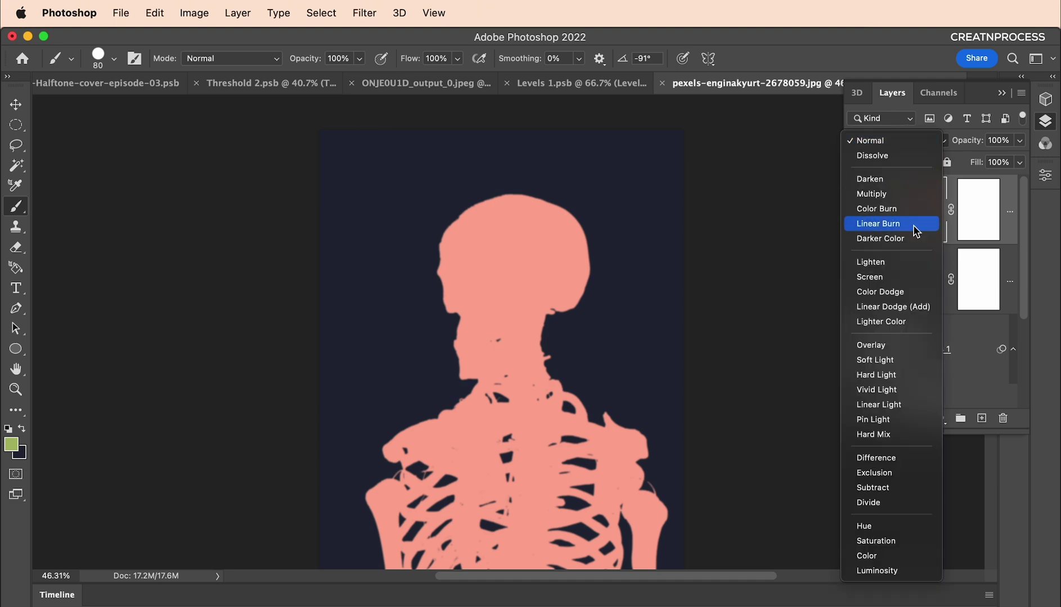
pyautogui.click(891, 196)
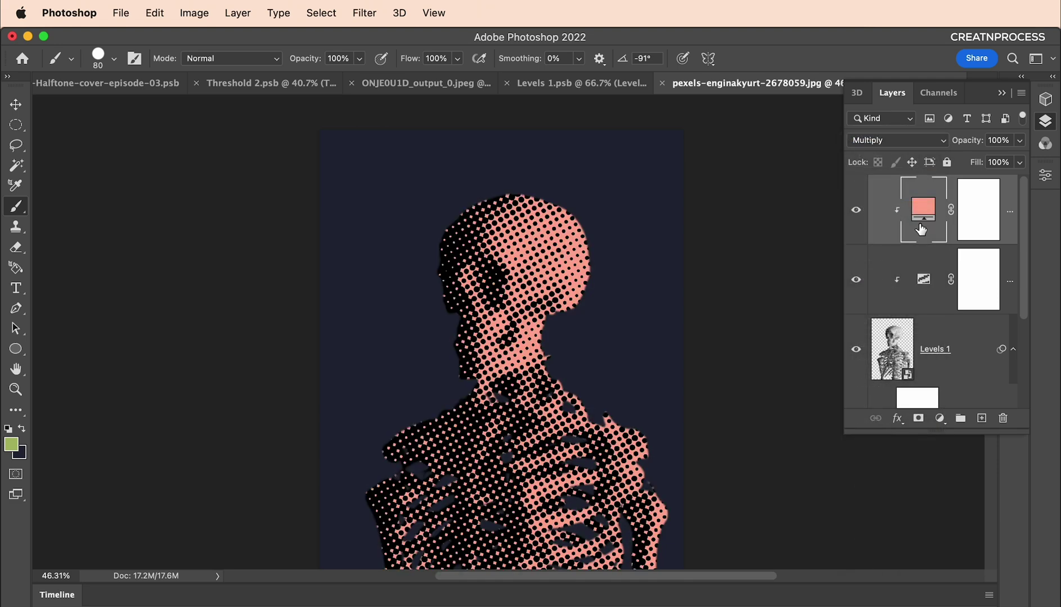
pyautogui.scroll(4, 520, 253)
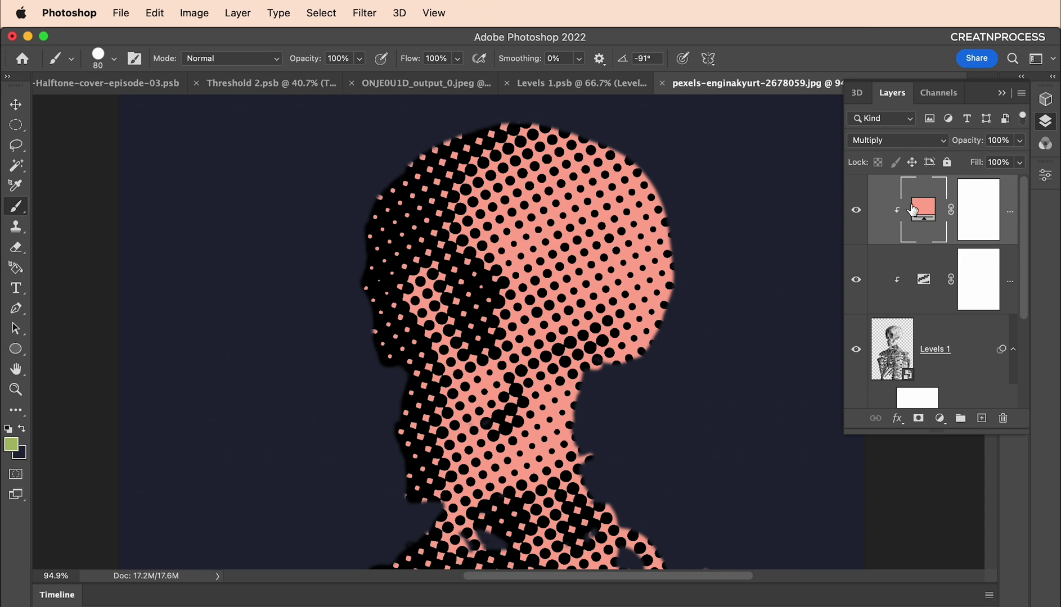
# Step: Lighten the clipped color fill to a pale pink, about #ffc2b4
pyautogui.doubleClick(911, 210)
pyautogui.moveTo(725, 110); pyautogui.dragTo(709, 73)
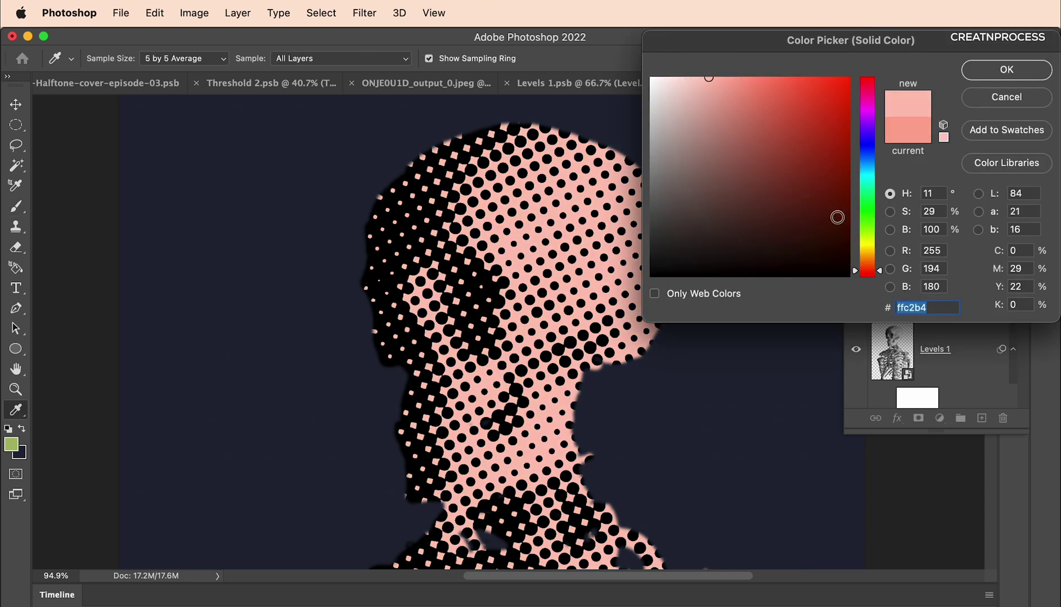
pyautogui.moveTo(734, 113)
pyautogui.mouseDown()
pyautogui.moveTo(694, 75)
pyautogui.moveTo(705, 67)
pyautogui.mouseUp()
pyautogui.click(1007, 70)
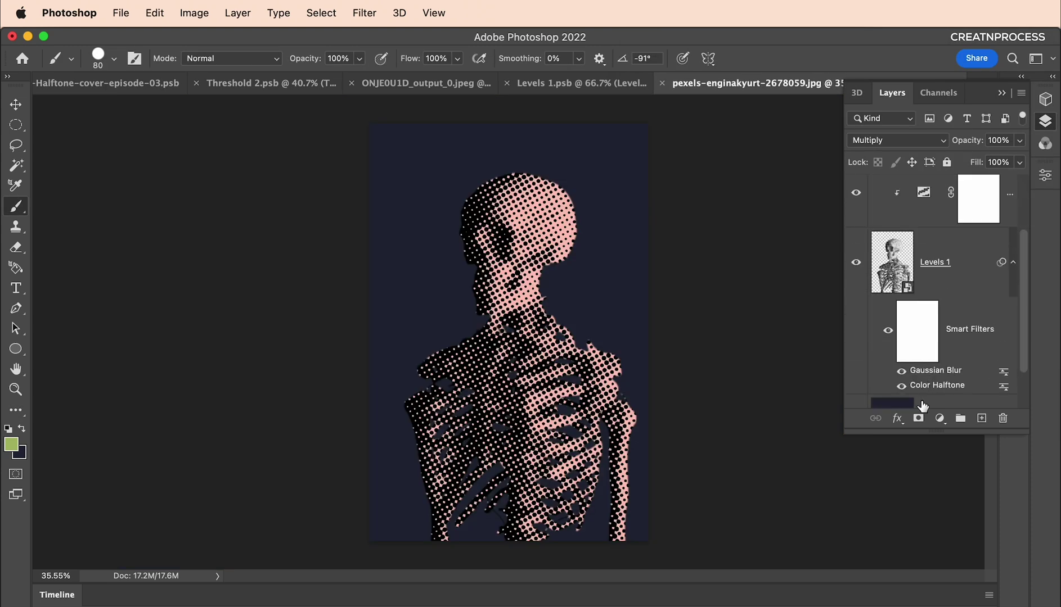
# Step: Add a black Color Overlay in Multiply mode at 100% opacity to the background layer, Layer 1
pyautogui.scroll(-2, 920, 406)
pyautogui.click(929, 404)
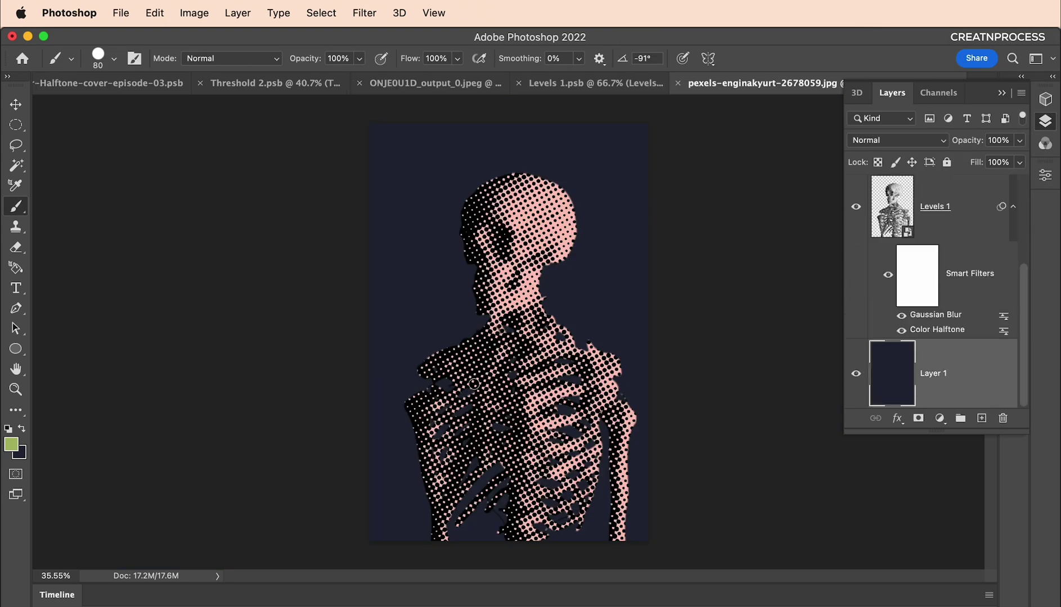
pyautogui.doubleClick(933, 405)
pyautogui.click(231, 482)
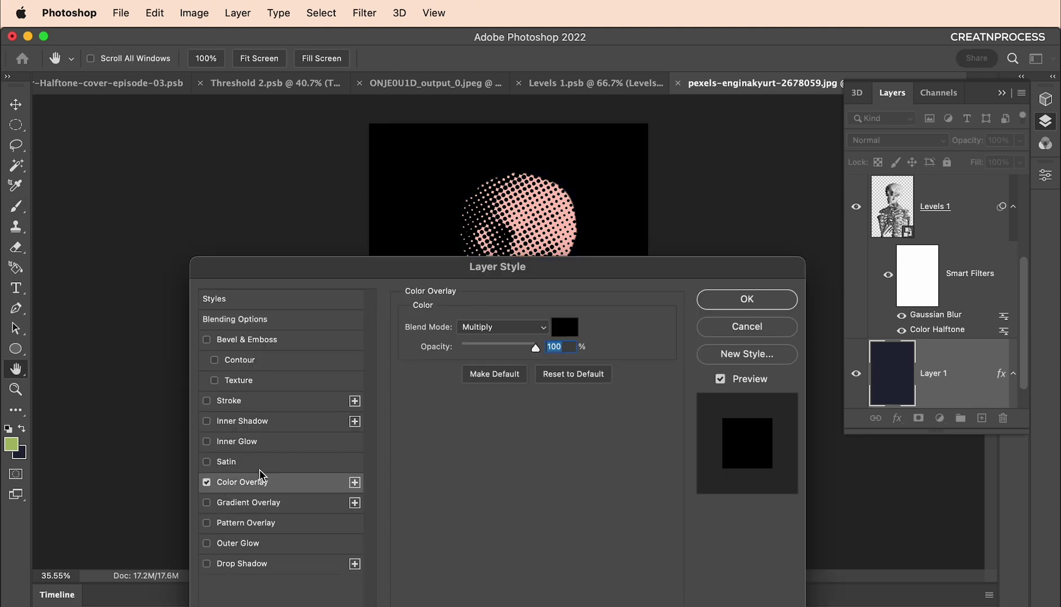
pyautogui.click(720, 307)
pyautogui.press('b')
pyautogui.scroll(-5, 575, 325)
pyautogui.scroll(5, 575, 324)
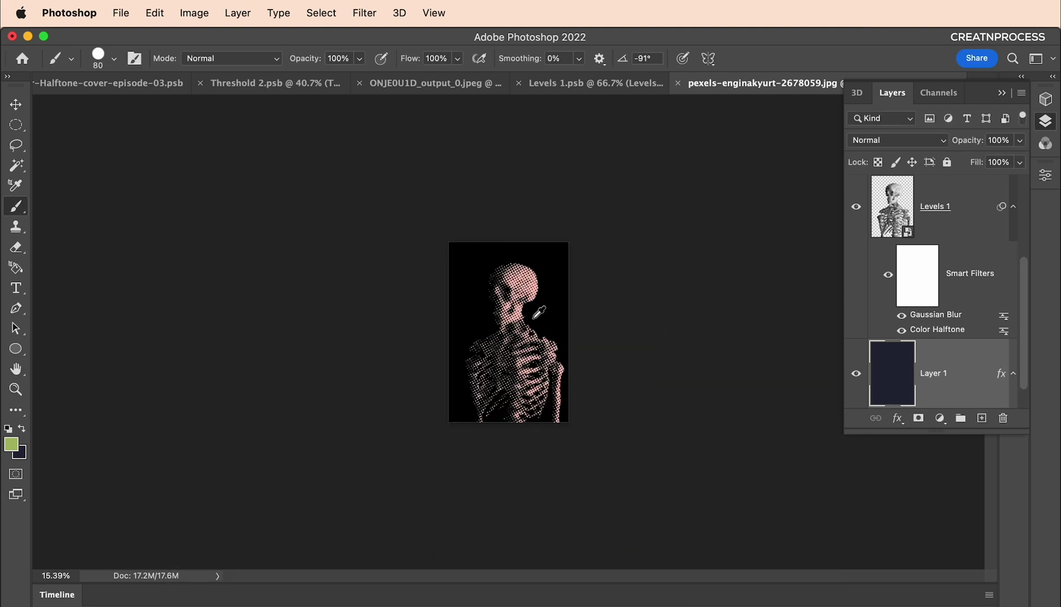
# Step: Switch to the Color-Halftone-cover-episode-03 document to compare its skeleton colors and texture, then return to the skeleton document
pyautogui.click(111, 83)
pyautogui.scroll(-4, 497, 244)
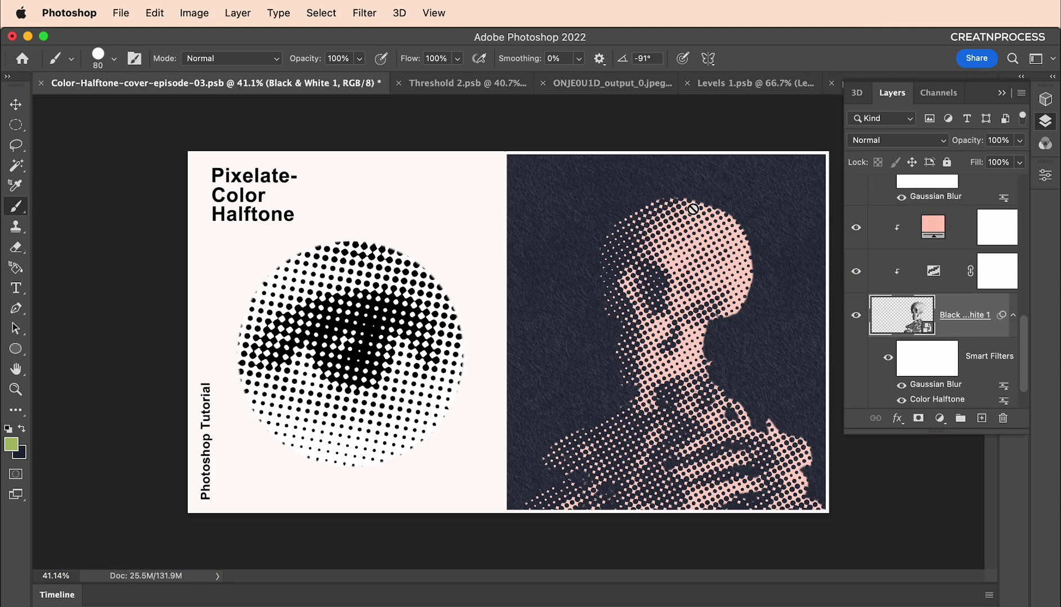
pyautogui.scroll(-1, 695, 230)
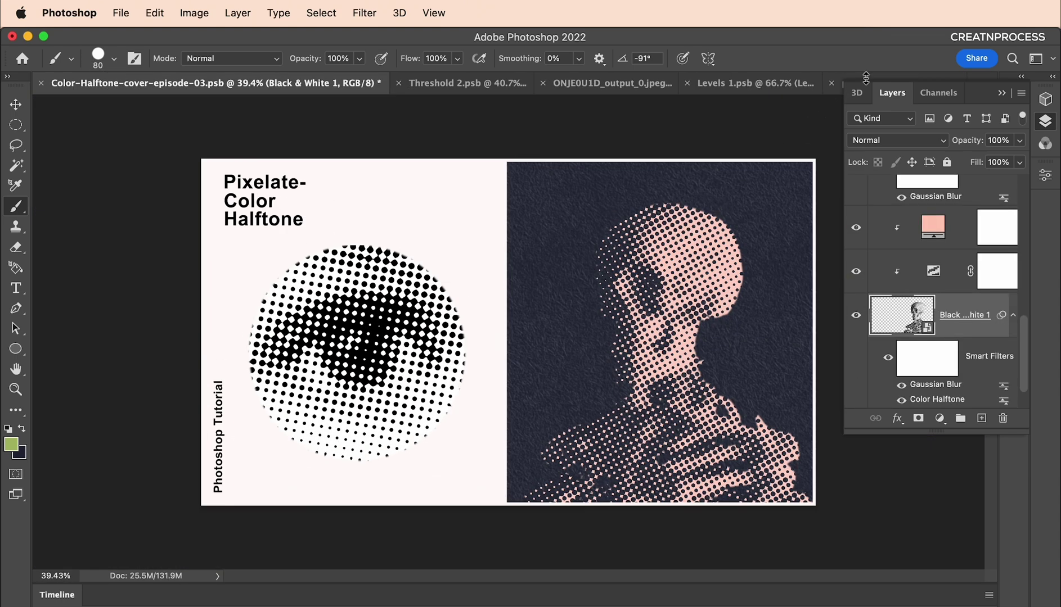
pyautogui.click(1003, 94)
pyautogui.click(885, 154)
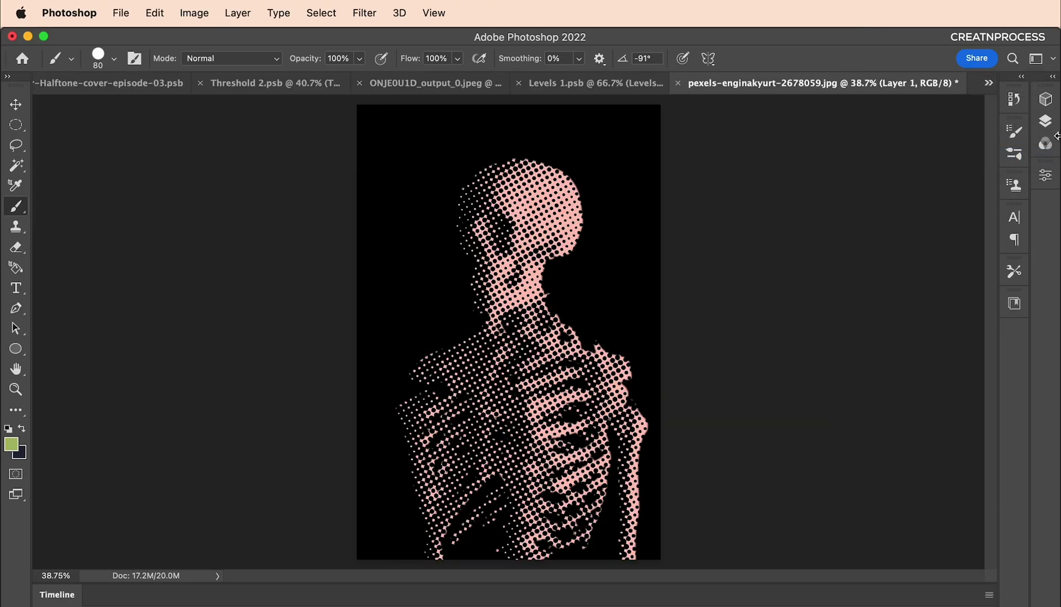
# Step: Add a dark navy Solid Color fill layer, about #1b1f2a, above the clipped pink fill layer
pyautogui.click(1045, 121)
pyautogui.scroll(3, 931, 267)
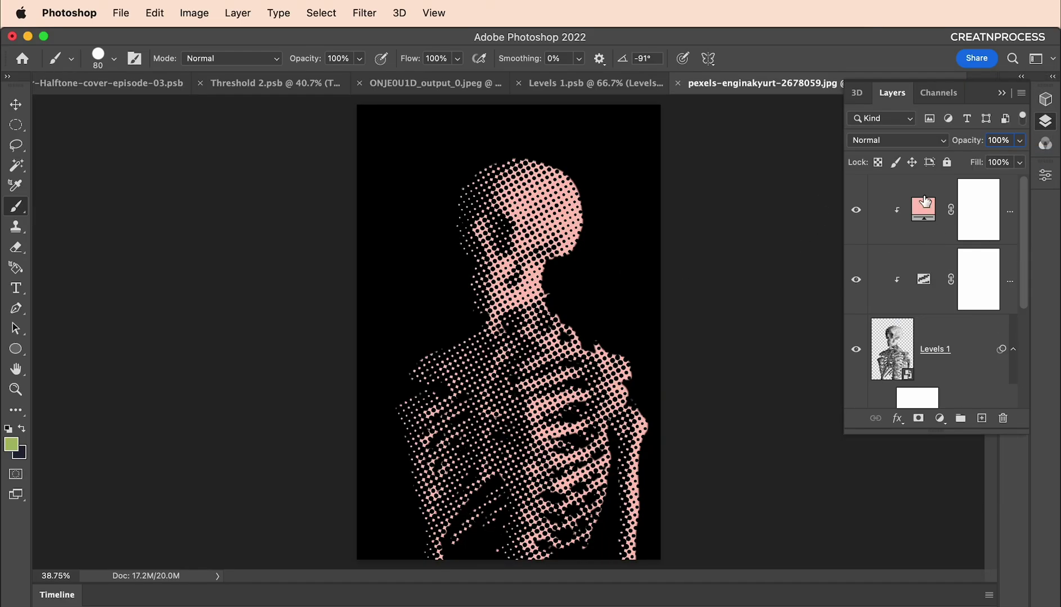
pyautogui.click(923, 194)
pyautogui.click(940, 419)
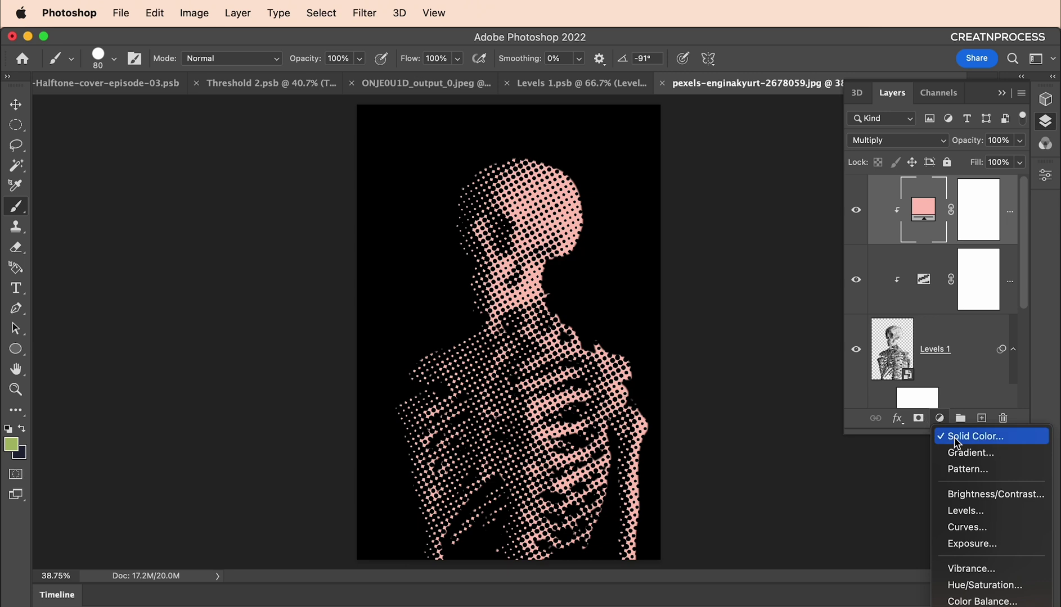
pyautogui.click(956, 438)
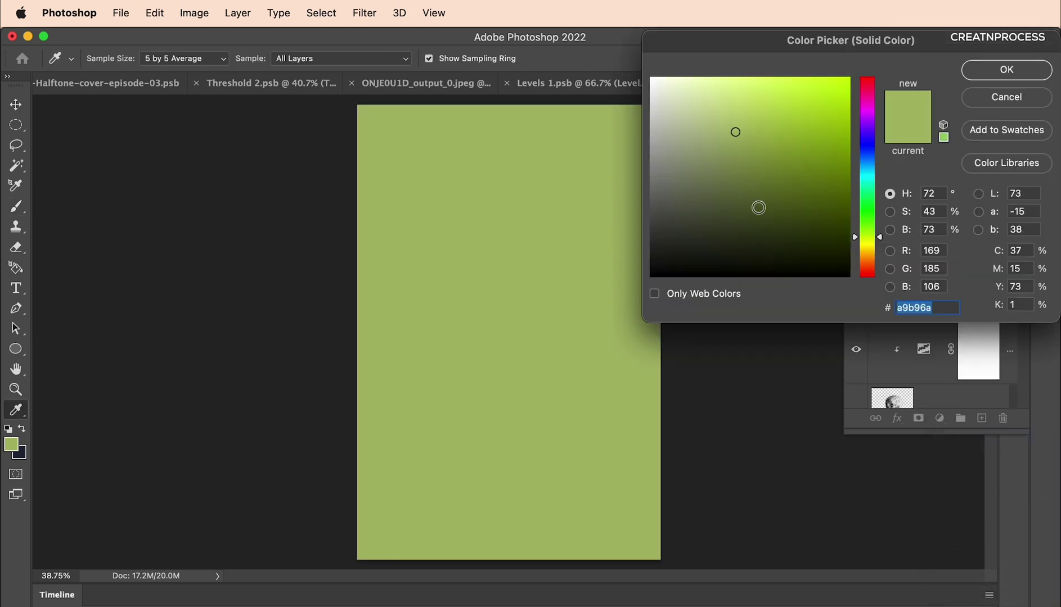
pyautogui.moveTo(867, 175); pyautogui.dragTo(866, 154)
pyautogui.click(755, 239)
pyautogui.moveTo(756, 239); pyautogui.dragTo(718, 245)
pyautogui.click(729, 248)
pyautogui.click(721, 244)
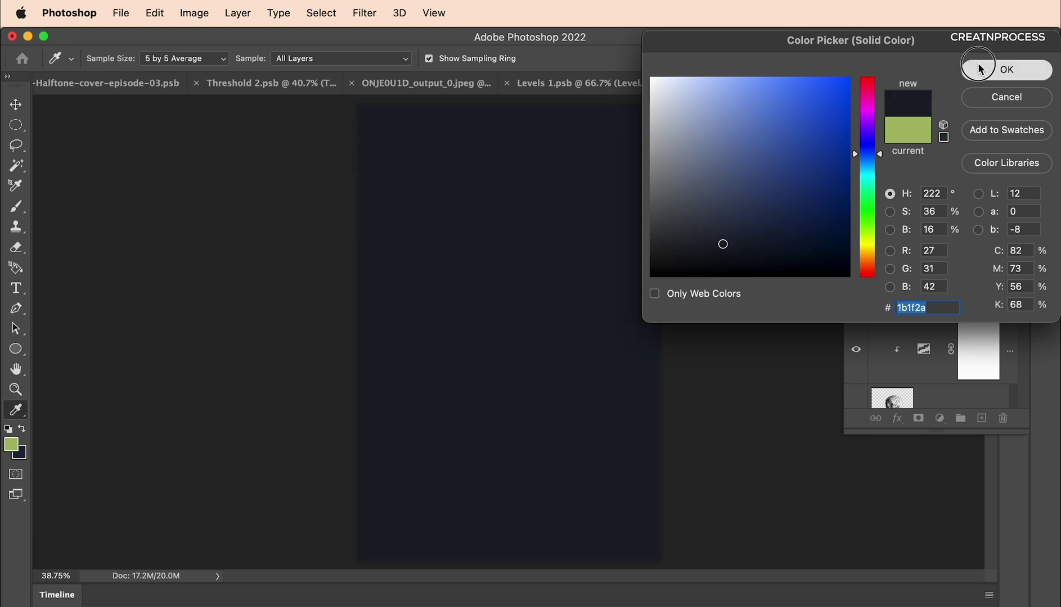
pyautogui.click(976, 70)
# Step: Delete the layer mask from the dark navy fill layer
pyautogui.click(953, 214)
pyautogui.moveTo(952, 214); pyautogui.dragTo(1005, 417)
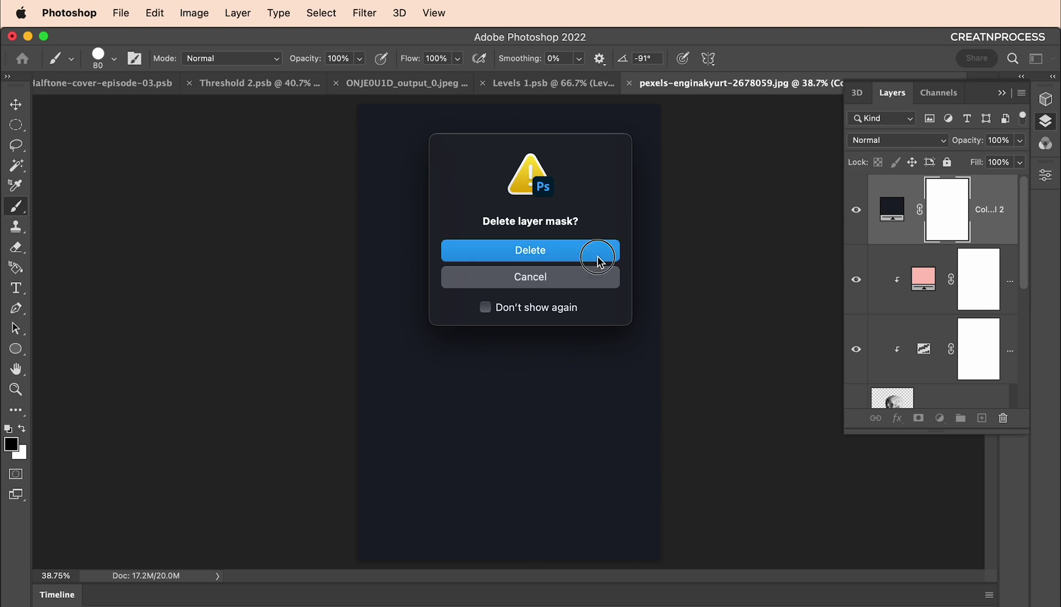
pyautogui.click(590, 251)
# Step: Enable Bevel & Emboss with Texture on the navy fill layer, using the green pattern from the Grass group
pyautogui.doubleClick(990, 226)
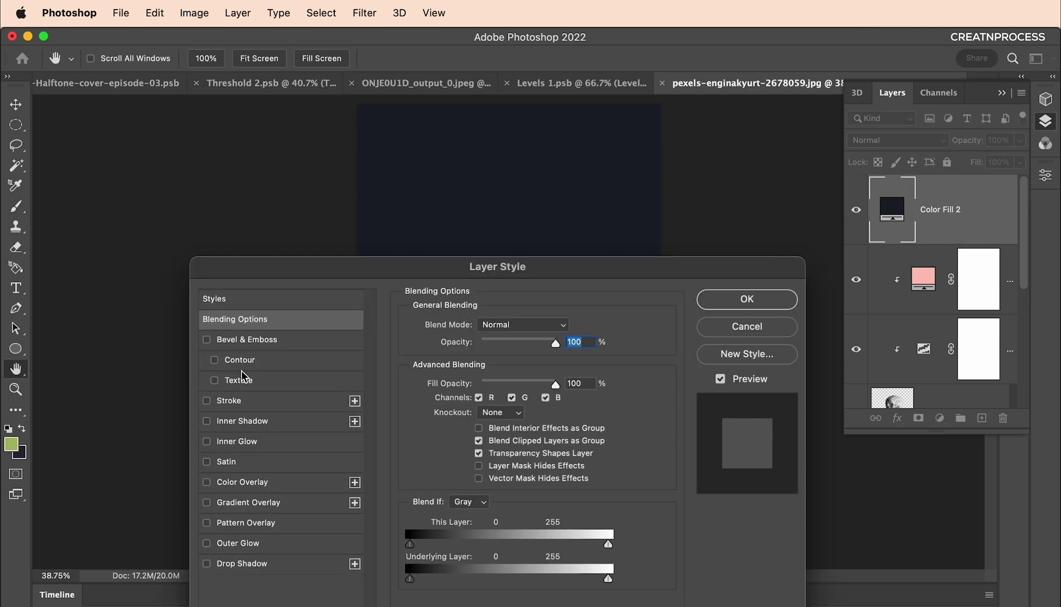
pyautogui.click(208, 340)
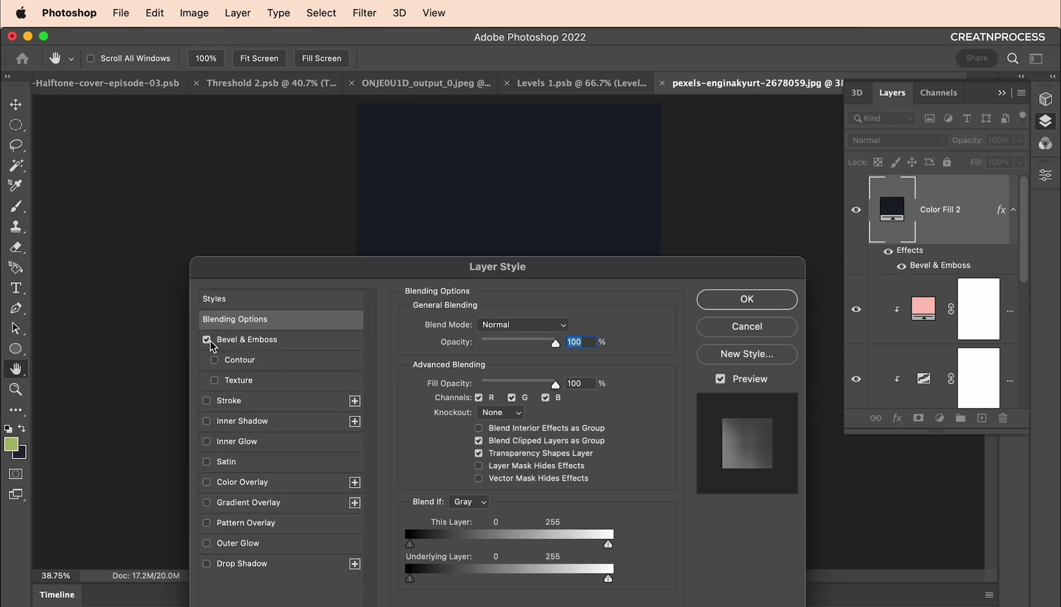
pyautogui.click(214, 381)
pyautogui.moveTo(383, 267); pyautogui.dragTo(366, 334)
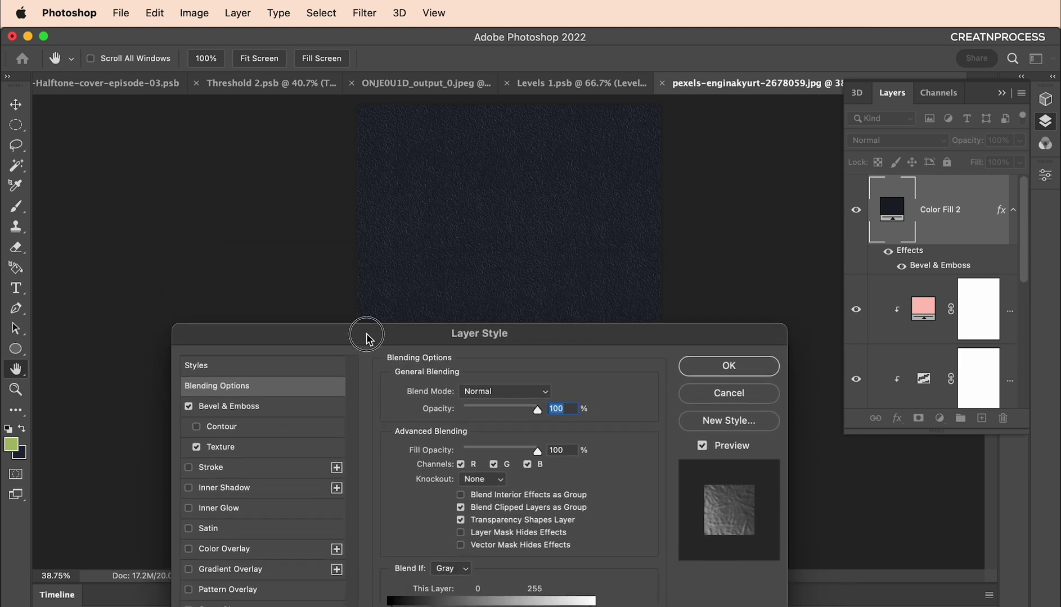
pyautogui.click(239, 447)
pyautogui.click(476, 410)
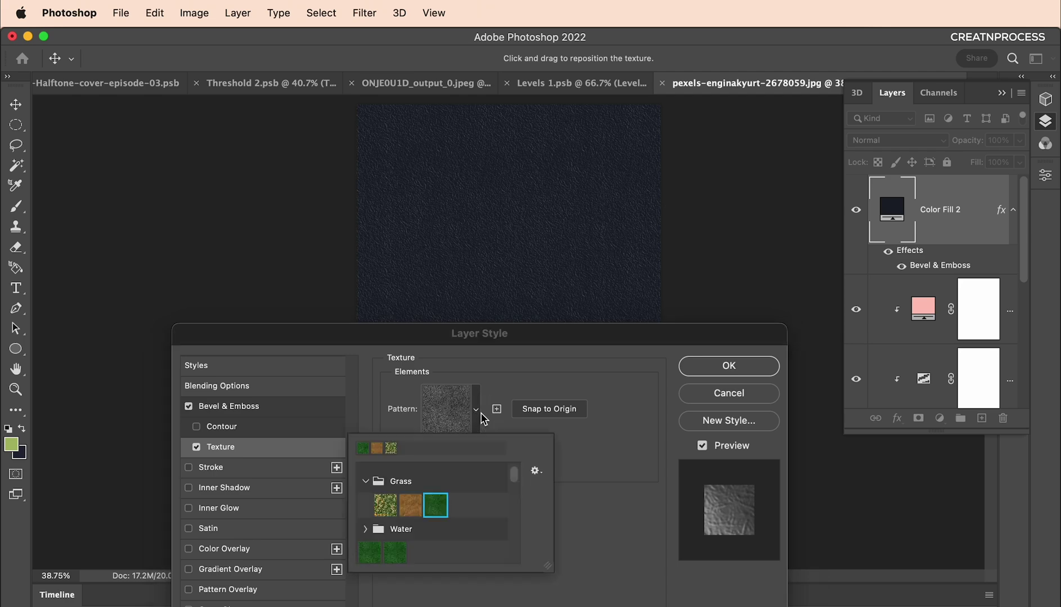
pyautogui.click(410, 507)
pyautogui.click(434, 508)
pyautogui.click(474, 433)
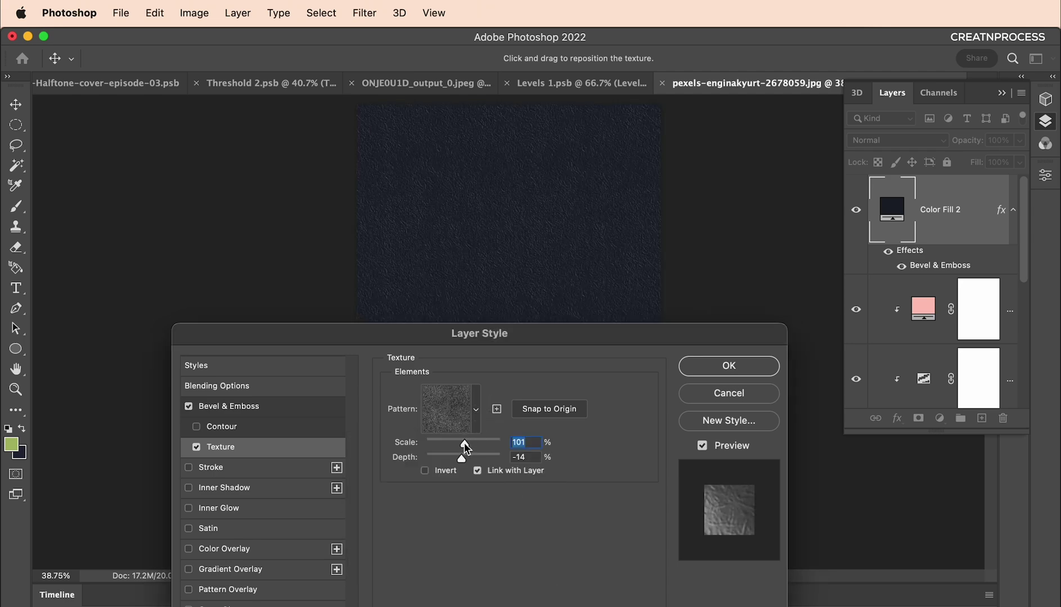
# Step: Set the texture's scale to 101% and depth to -14%, and the Bevel & Emboss depth to about 32%
pyautogui.moveTo(463, 441); pyautogui.dragTo(464, 441)
pyautogui.moveTo(461, 459)
pyautogui.mouseDown()
pyautogui.moveTo(448, 468)
pyautogui.moveTo(462, 467)
pyautogui.mouseUp()
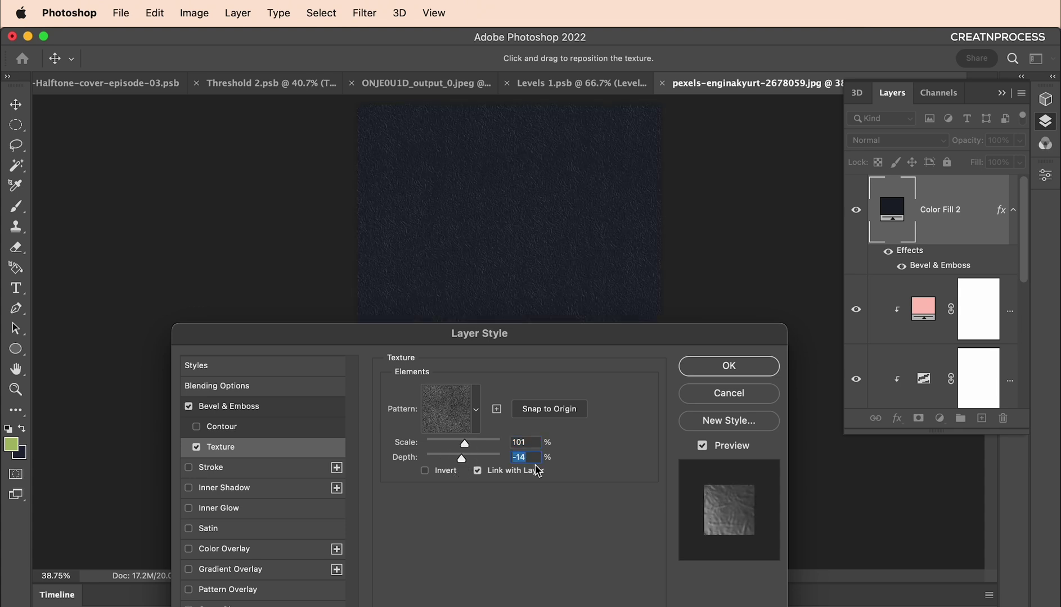
pyautogui.click(515, 443)
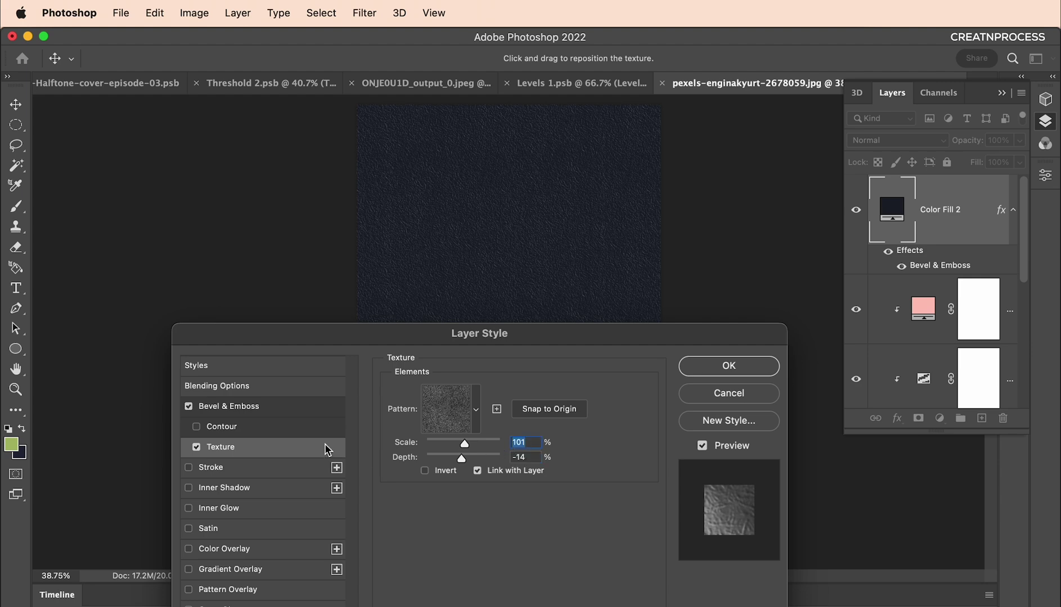
pyautogui.click(254, 407)
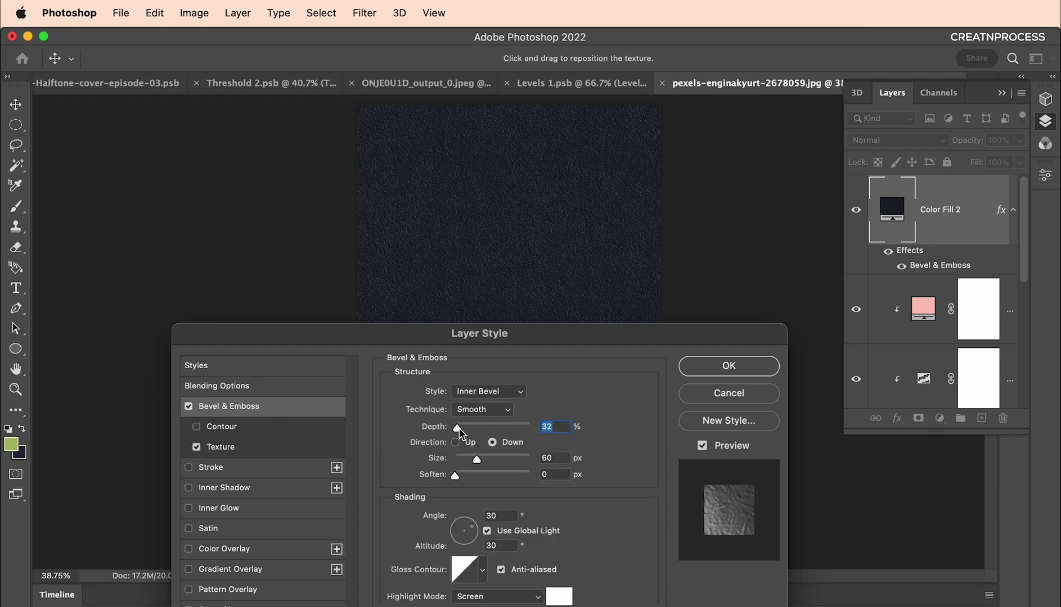
pyautogui.moveTo(461, 428); pyautogui.dragTo(459, 431)
pyautogui.click(726, 370)
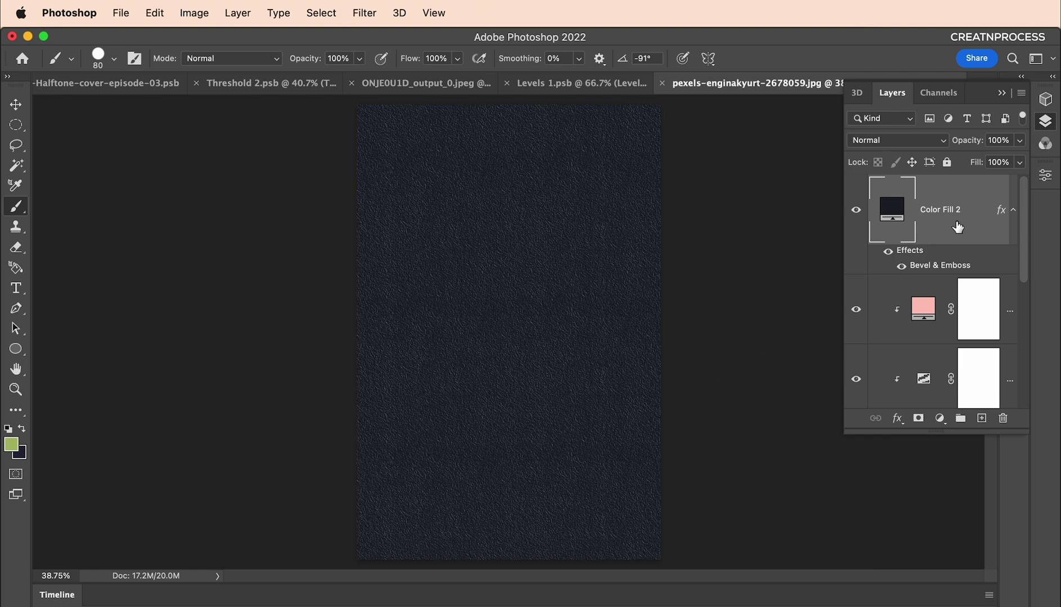
# Step: Convert the textured Color Fill 2 layer to a smart object and set its blend mode to Screen
pyautogui.click(1013, 211)
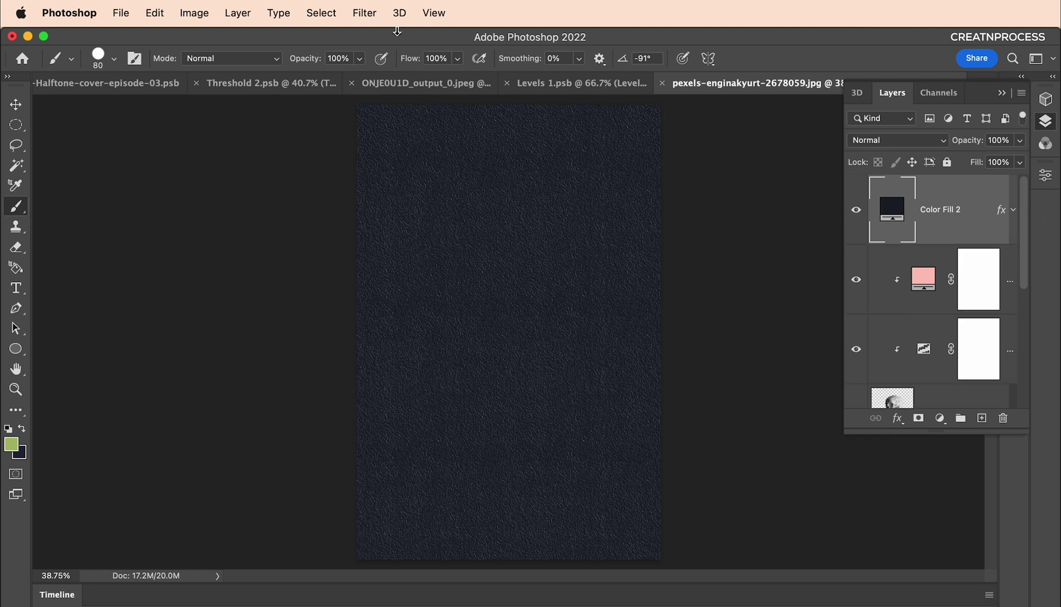
pyautogui.rightClick(962, 230)
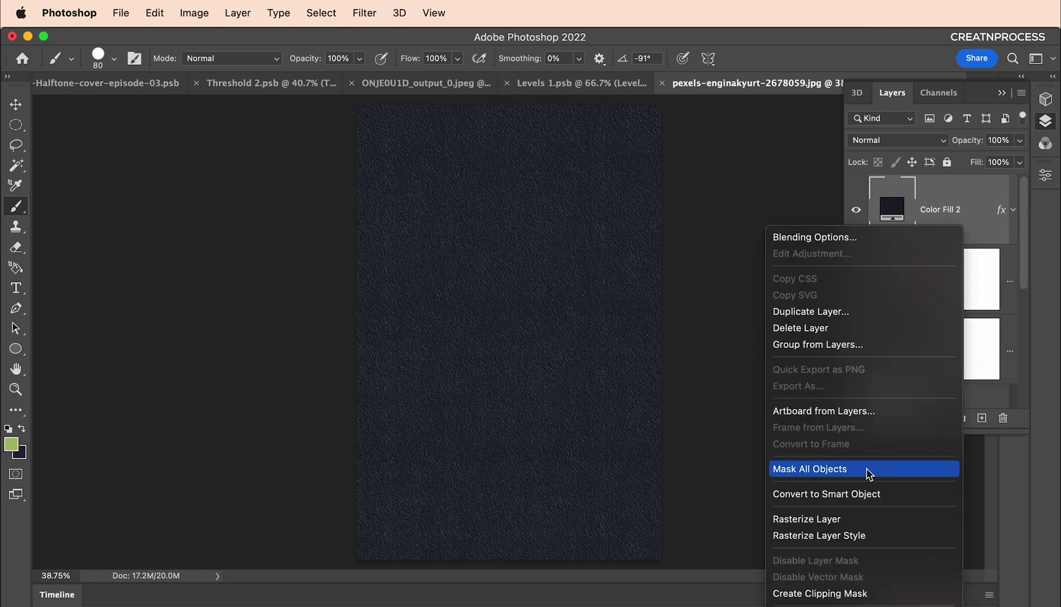
pyautogui.click(859, 495)
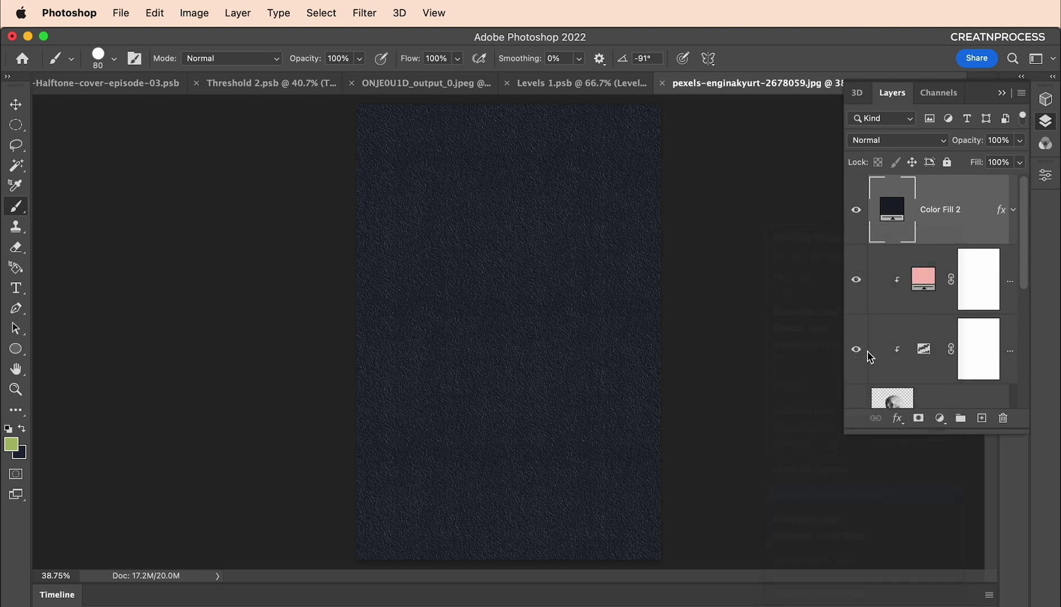
pyautogui.click(888, 141)
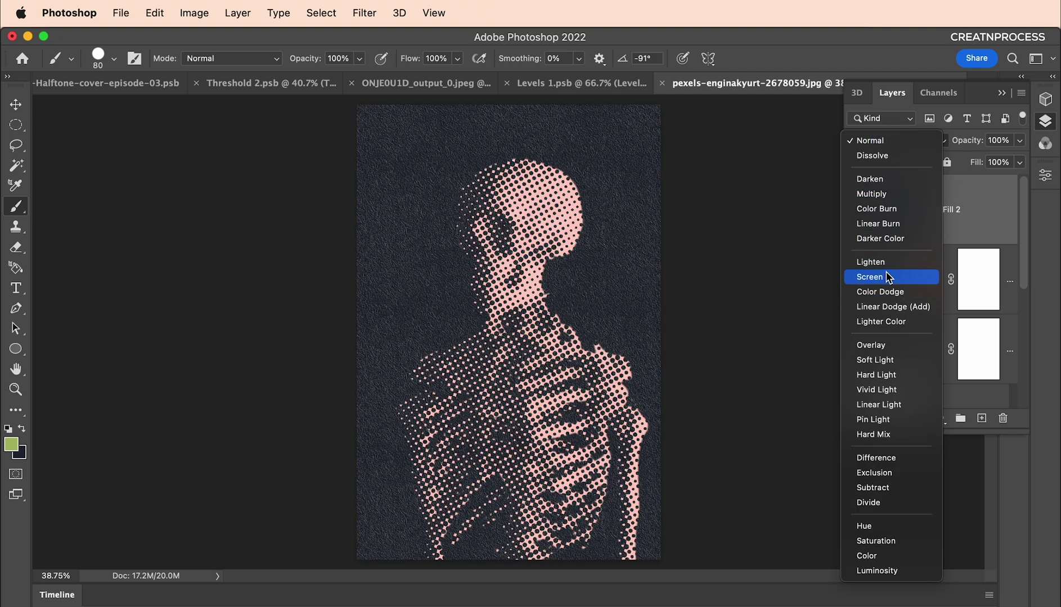
pyautogui.click(887, 282)
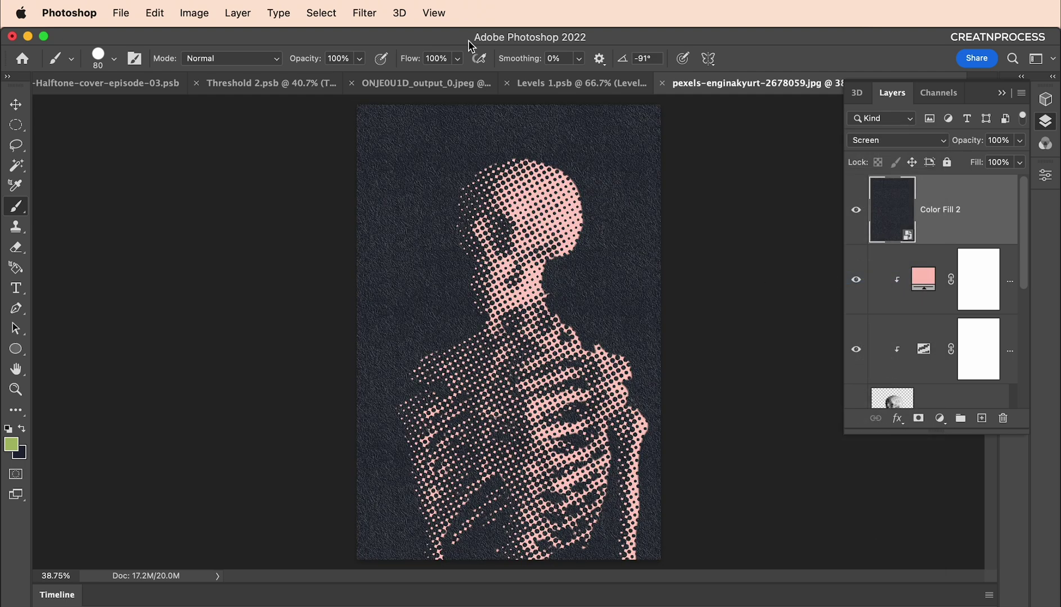
# Step: Apply a slight Gaussian Blur to the Color Fill 2 smart object to soften its texture
pyautogui.click(371, 19)
pyautogui.moveTo(500, 208)
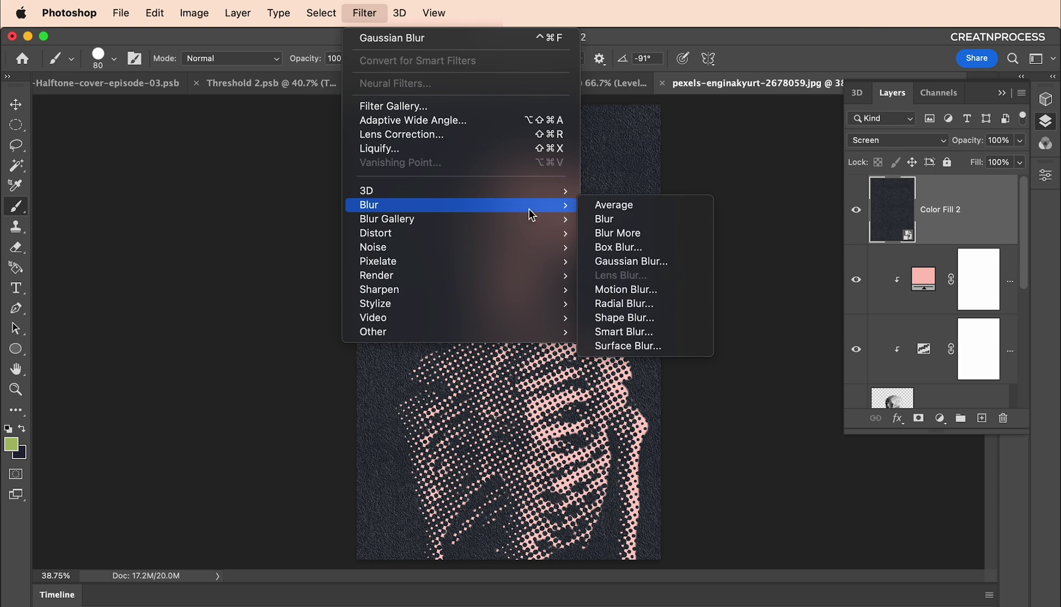
pyautogui.click(644, 262)
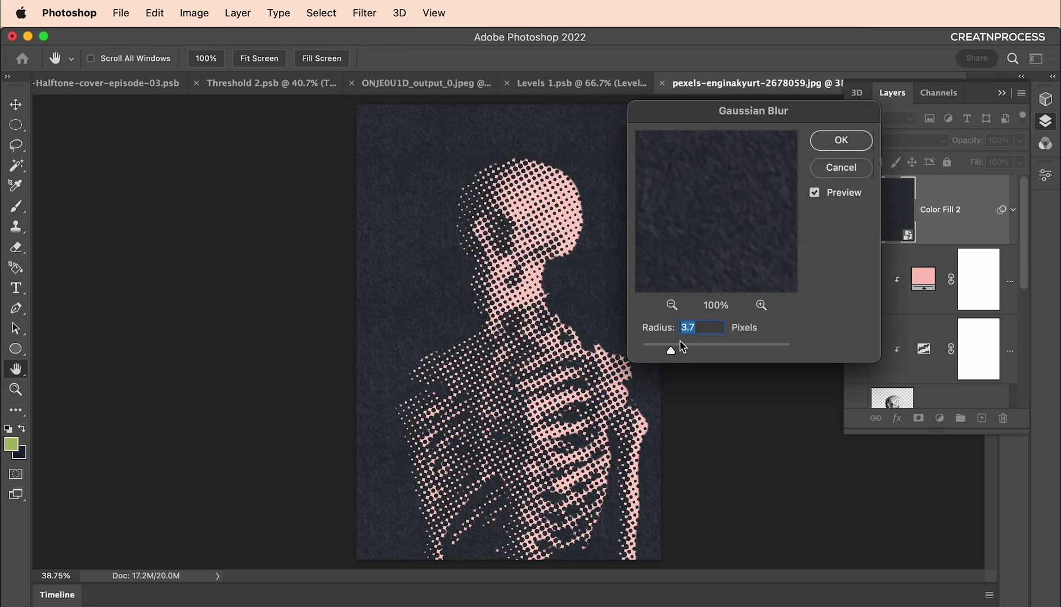
pyautogui.moveTo(671, 352); pyautogui.dragTo(663, 352)
pyautogui.click(840, 140)
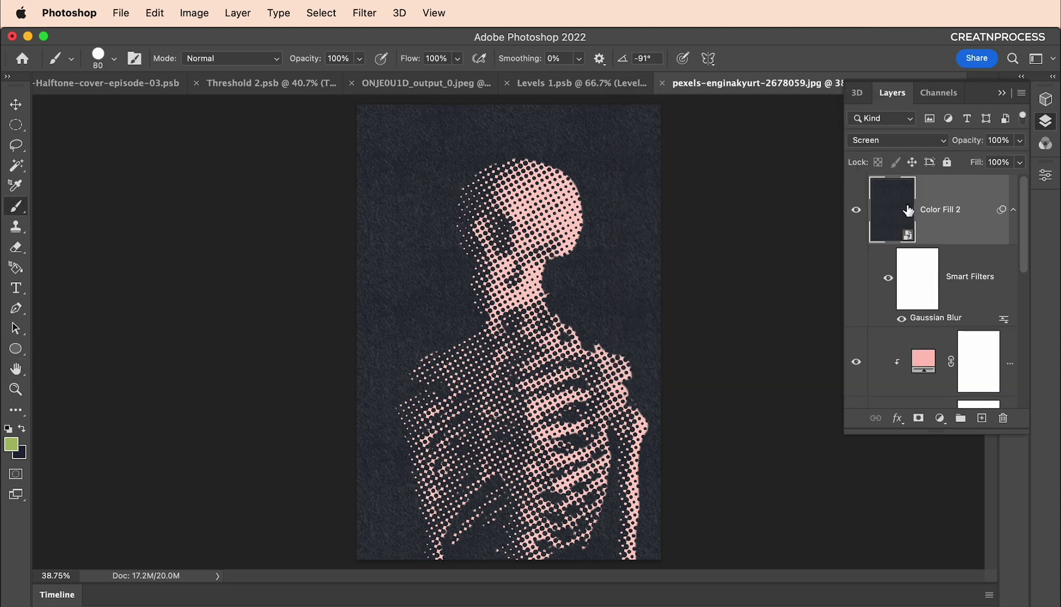
# Step: Reduce the fill of the Color Fill 2 layer to 74%
pyautogui.click(1019, 162)
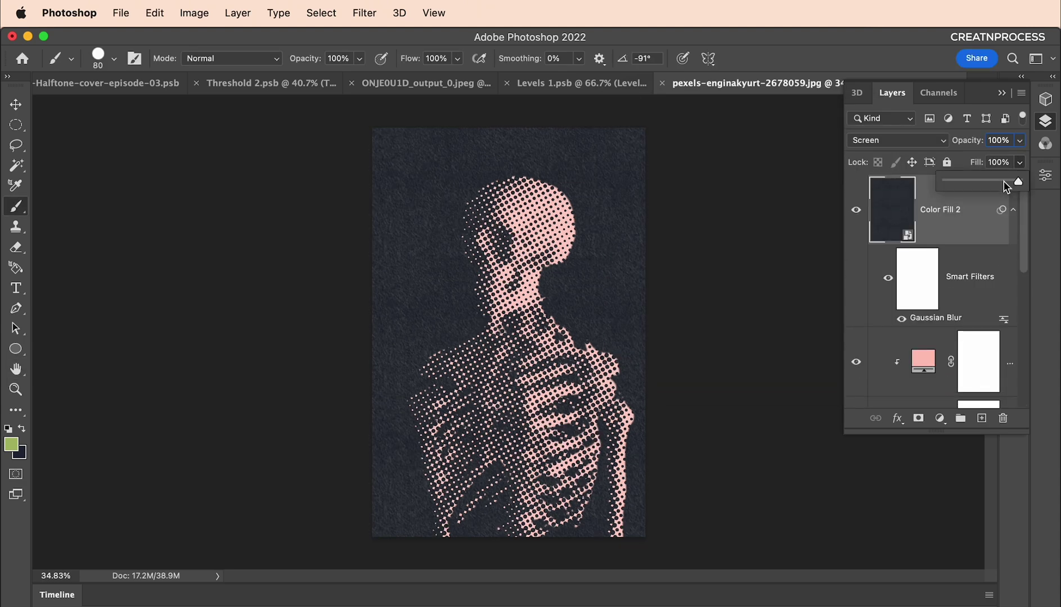
pyautogui.moveTo(1000, 183); pyautogui.dragTo(999, 182)
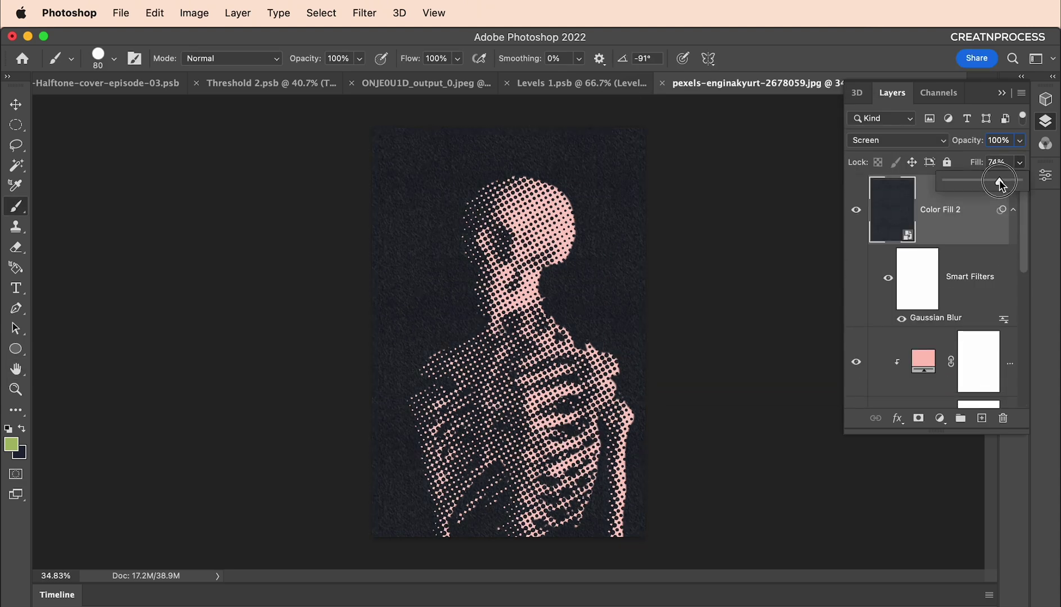
pyautogui.scroll(3, 578, 244)
pyautogui.scroll(-3, 578, 245)
pyautogui.scroll(2, 577, 245)
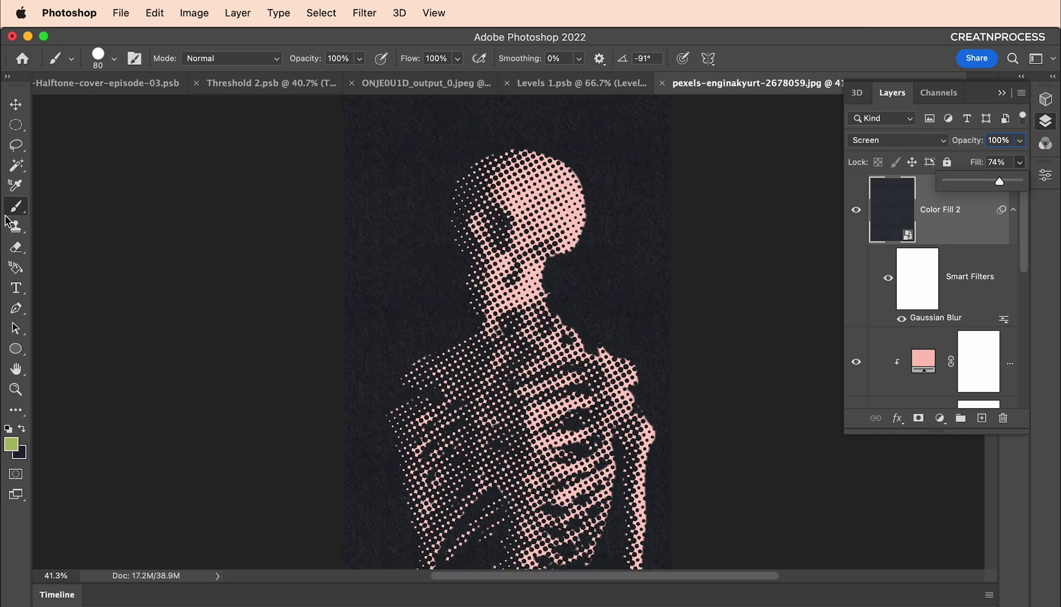
# Step: Crop off roughly the lower fifth of the canvas so the skeleton ends at the middle of its ribcage
pyautogui.press('c')
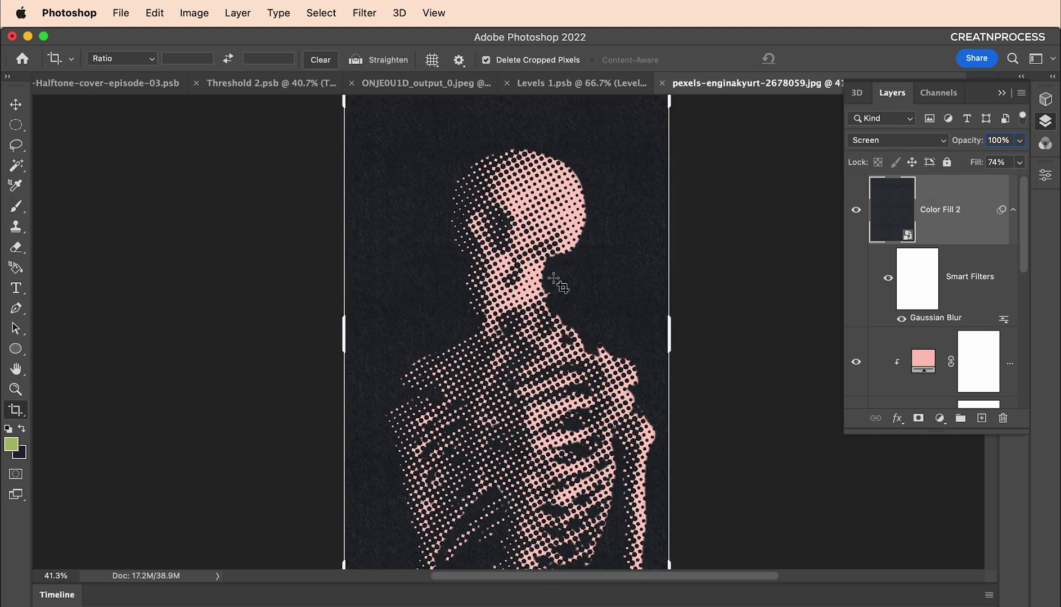
pyautogui.scroll(-3, 554, 278)
pyautogui.moveTo(514, 484); pyautogui.dragTo(513, 470)
pyautogui.press('Return')
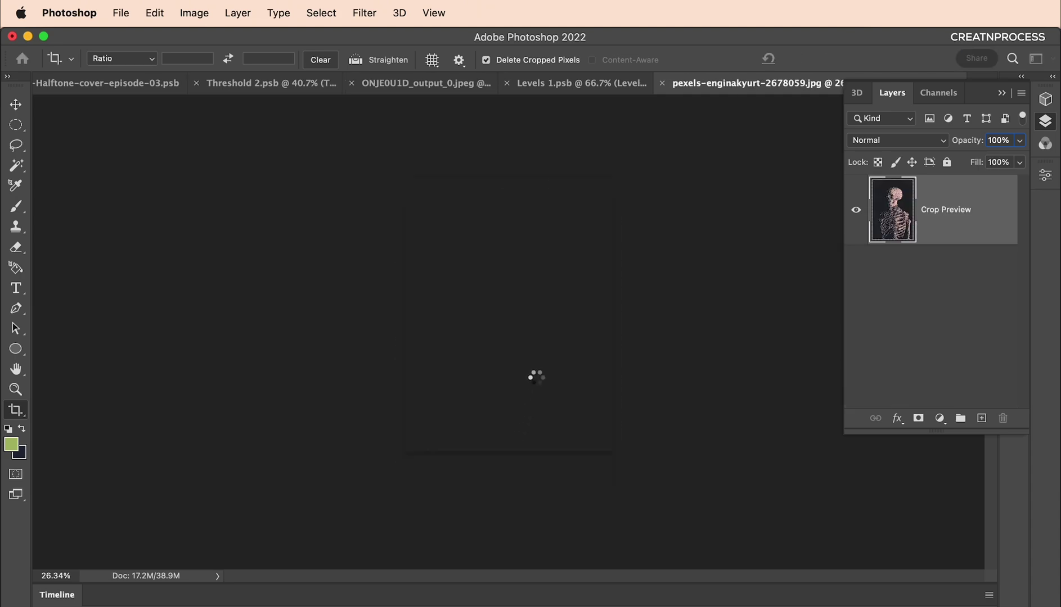
pyautogui.scroll(5, 550, 338)
pyautogui.scroll(-5, 561, 284)
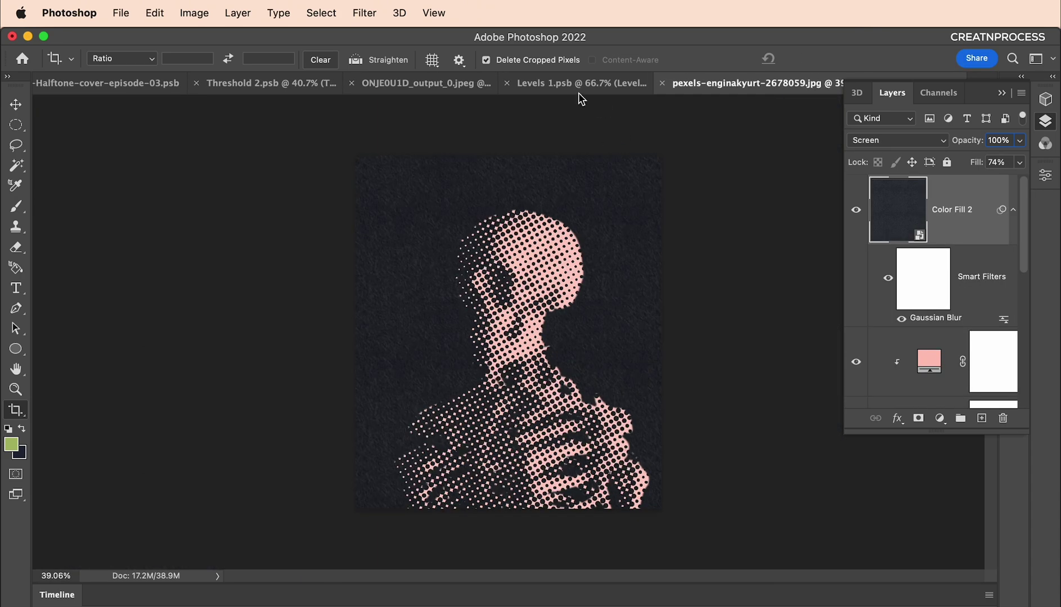
# Step: Switch to the Color-Halftone-cover-episode-03 document and examine its finished skeleton artwork and full cover layout
pyautogui.click(134, 85)
pyautogui.scroll(-2, 597, 333)
pyautogui.scroll(3, 279, 279)
pyautogui.press('v')
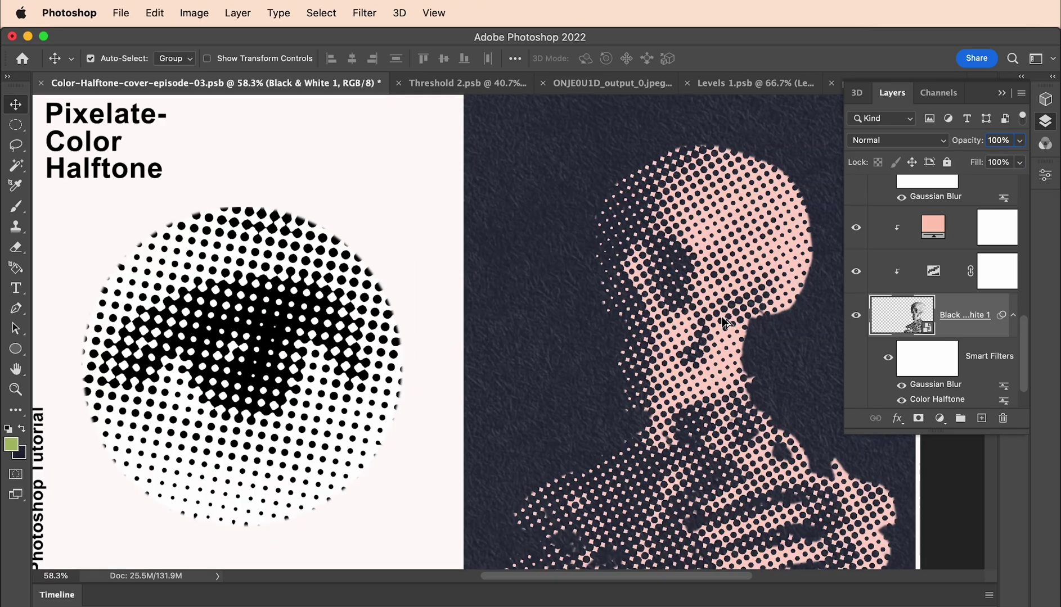
pyautogui.scroll(-2, 663, 332)
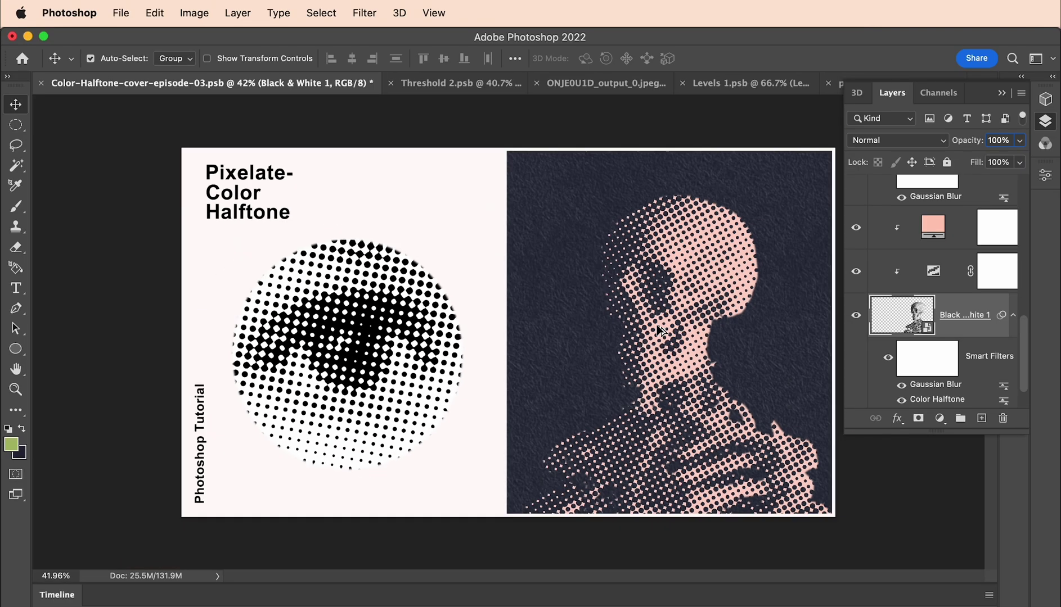
pyautogui.scroll(1, 460, 335)
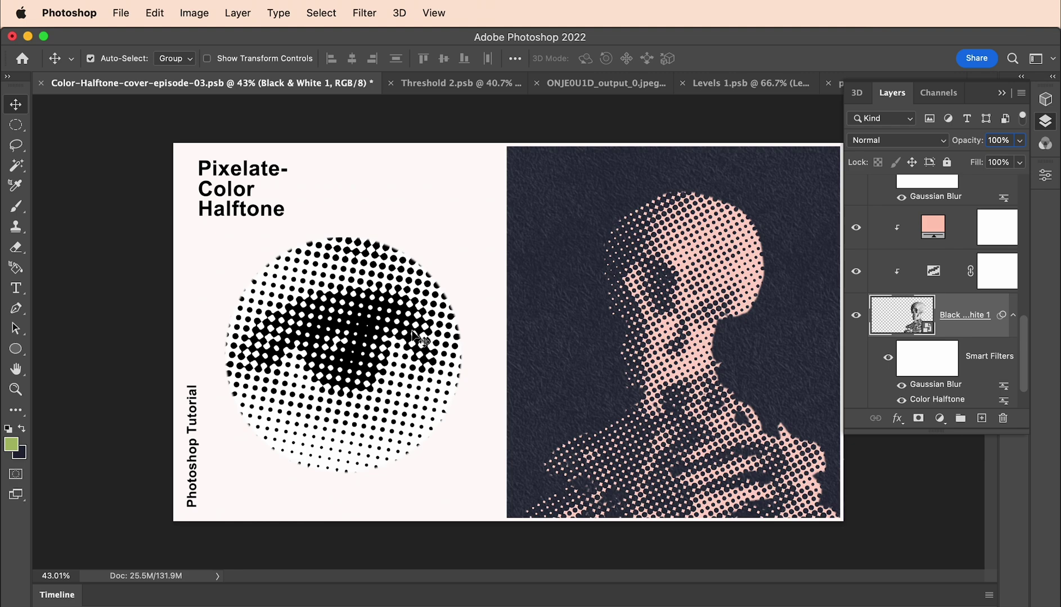